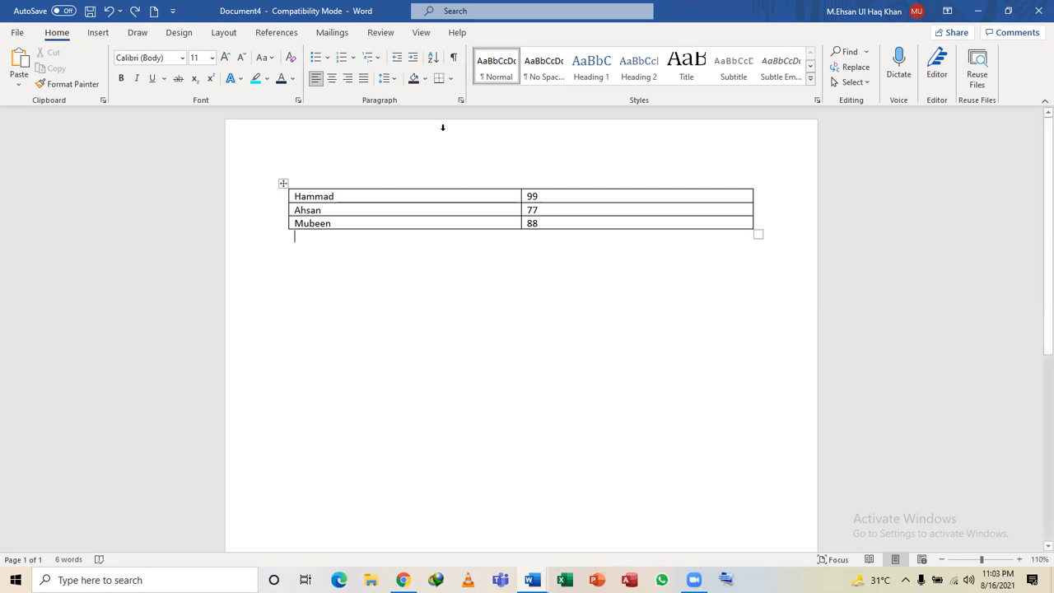
{"action": "left_click", "coordinate": [437, 65]}
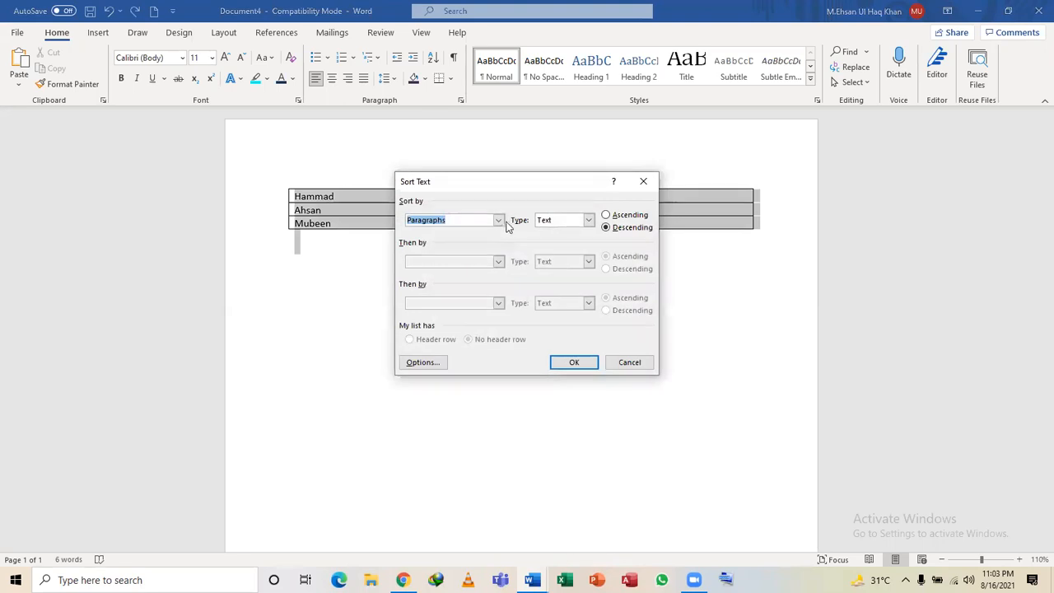
{"action": "left_click", "coordinate": [498, 221]}
{"action": "left_click", "coordinate": [642, 183]}
{"action": "left_click", "coordinate": [632, 363]}
{"action": "left_click", "coordinate": [633, 362]}
Undo all the table edits until the page is empty, and close the document.
{"action": "key", "text": "ctrl+z"}
{"action": "key", "text": "ctrl+z"}
{"action": "key", "text": "ctrl+z"}
{"action": "key", "text": "ctrl+z"}
{"action": "key", "text": "ctrl+z"}
{"action": "key", "text": "ctrl+z"}
{"action": "key", "text": "ctrl+z"}
{"action": "key", "text": "ctrl+z"}
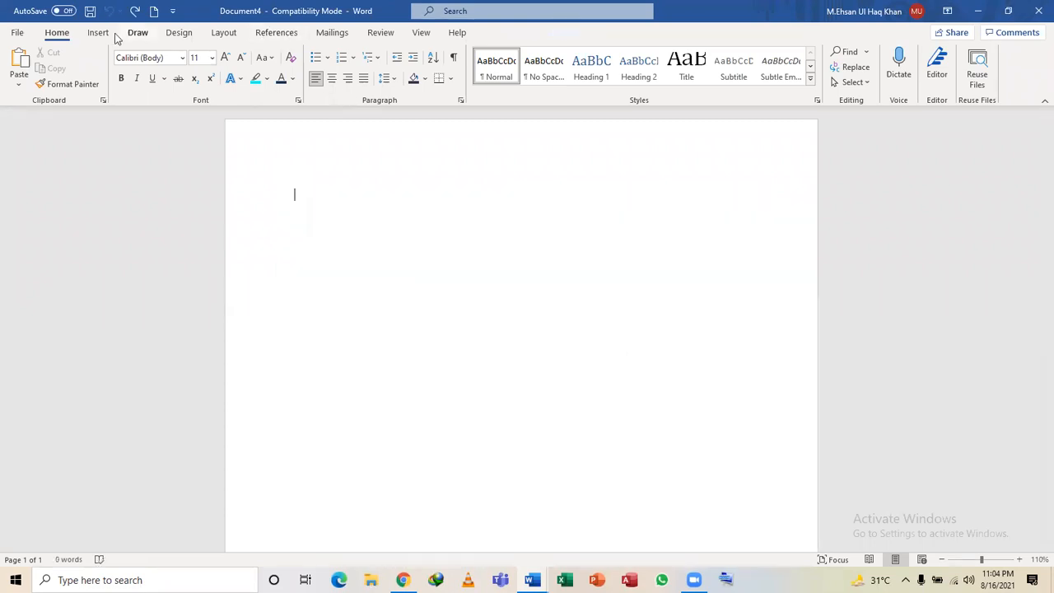
{"action": "left_click", "coordinate": [1036, 8]}
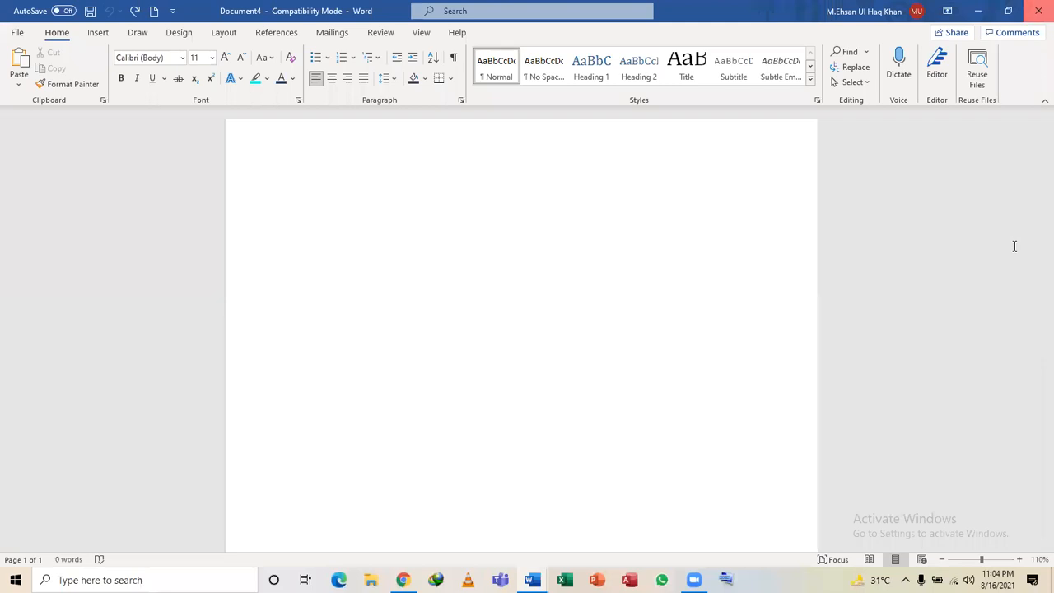
Hide the formatting marks in the "Iom computer course" document and create a new blank document.
{"action": "key", "text": "ctrl+n"}
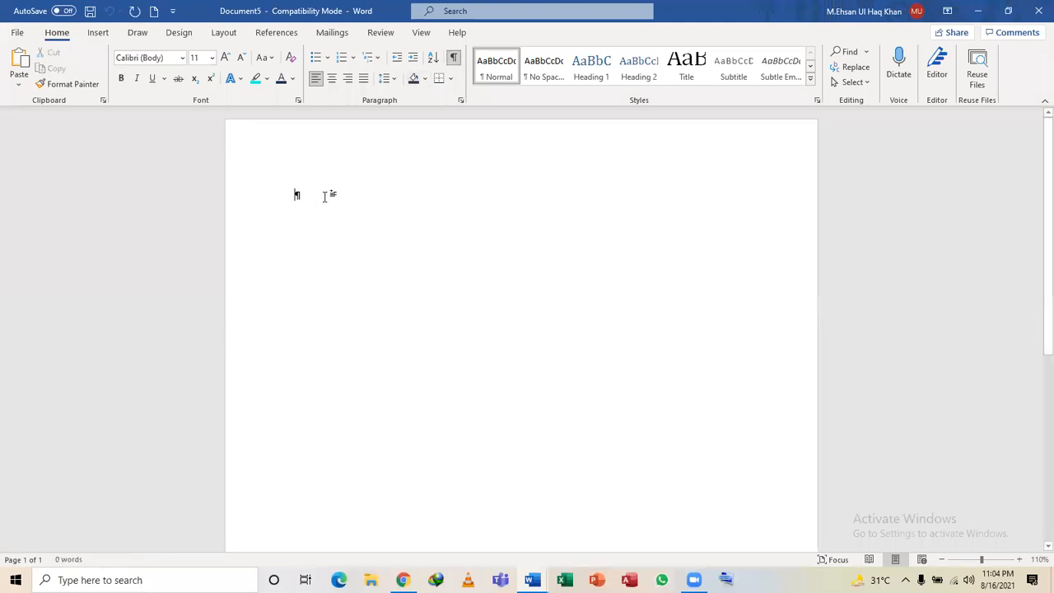
{"action": "left_click", "coordinate": [1036, 10]}
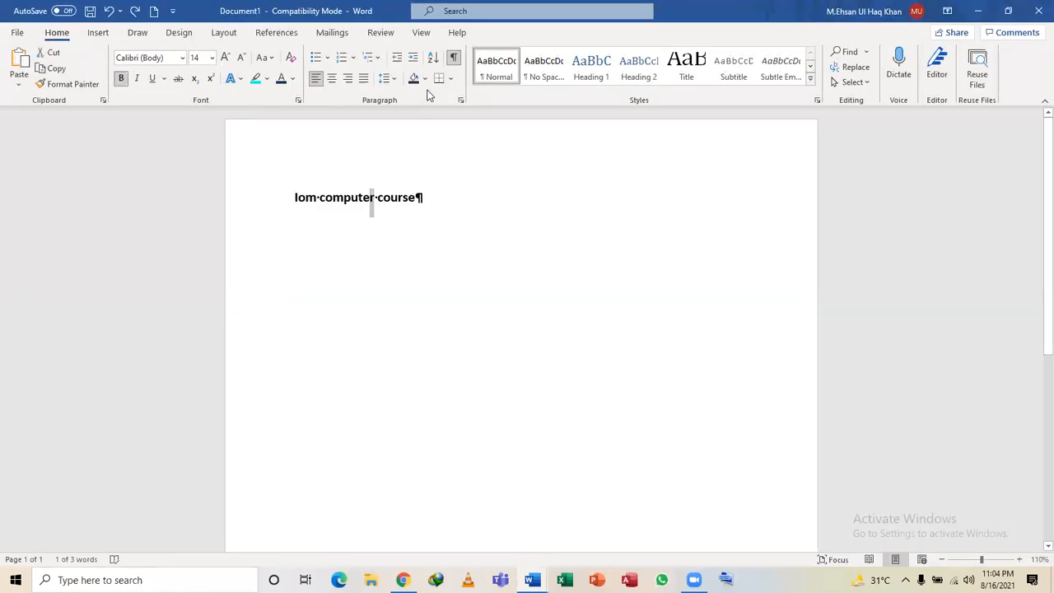
{"action": "left_click", "coordinate": [453, 56]}
{"action": "key", "text": "ctrl+n"}
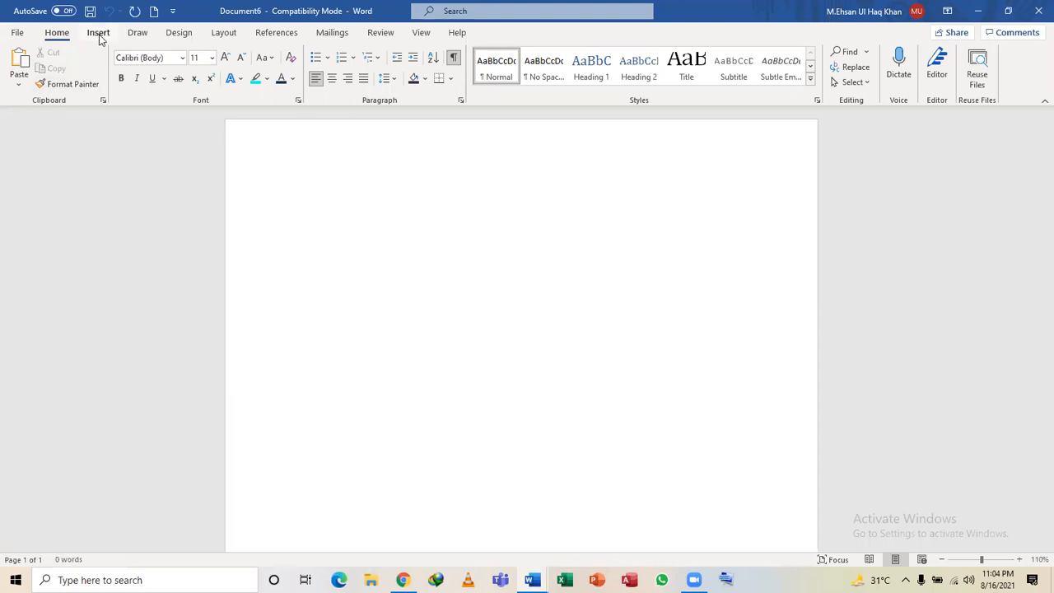
{"action": "scroll", "coordinate": [153, 57], "scroll_direction": "down", "scroll_amount": 1}
{"action": "left_click", "coordinate": [93, 71]}
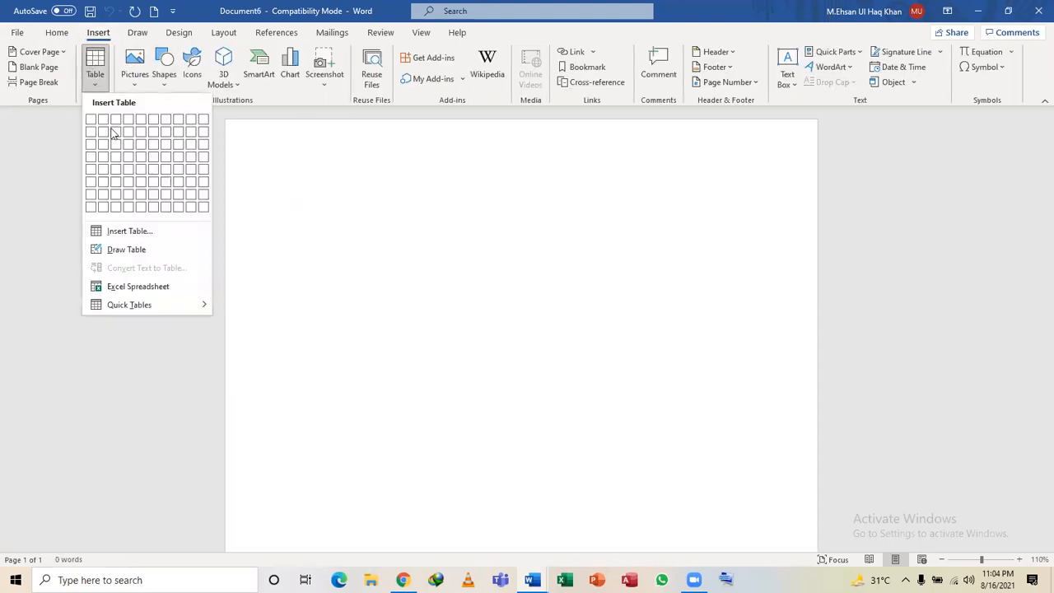
{"action": "left_click", "coordinate": [115, 144]}
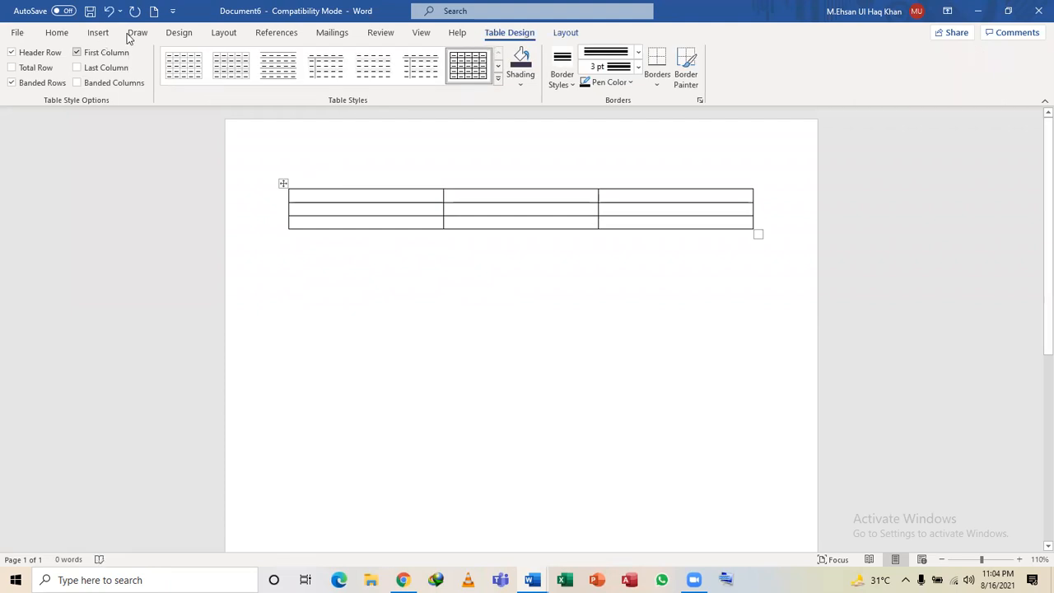
{"action": "key", "text": "ctrl+z"}
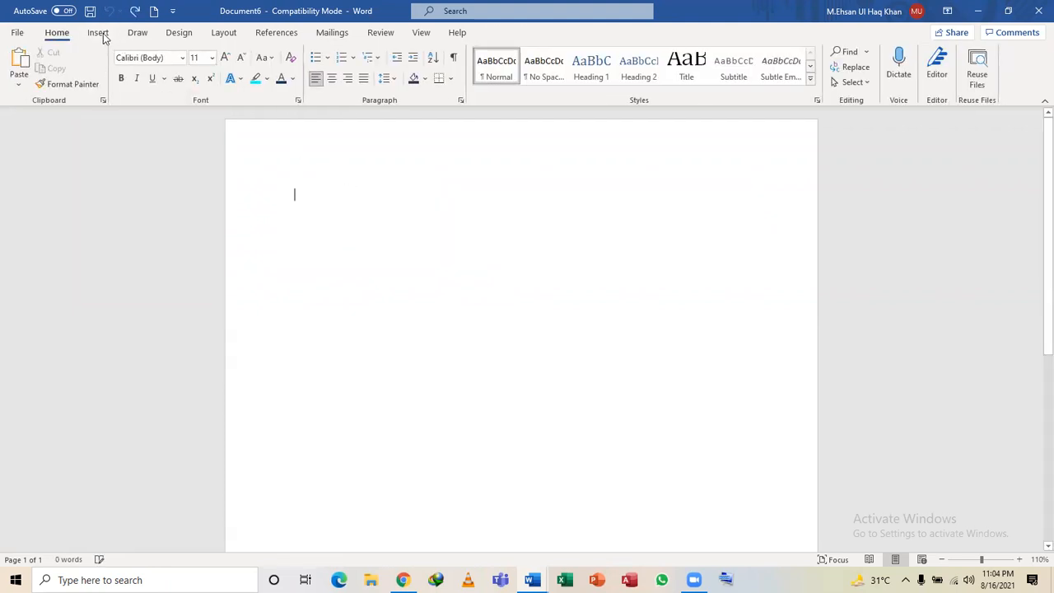
Insert a table with two columns and three rows into the blank document.
{"action": "left_click", "coordinate": [98, 33]}
{"action": "left_click", "coordinate": [94, 67]}
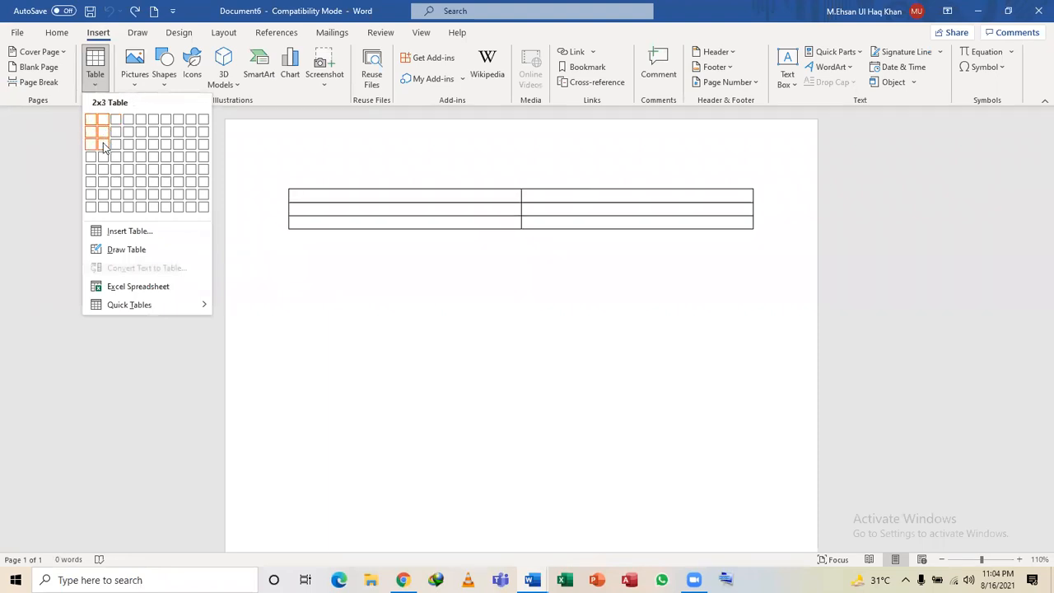
{"action": "left_click", "coordinate": [103, 145]}
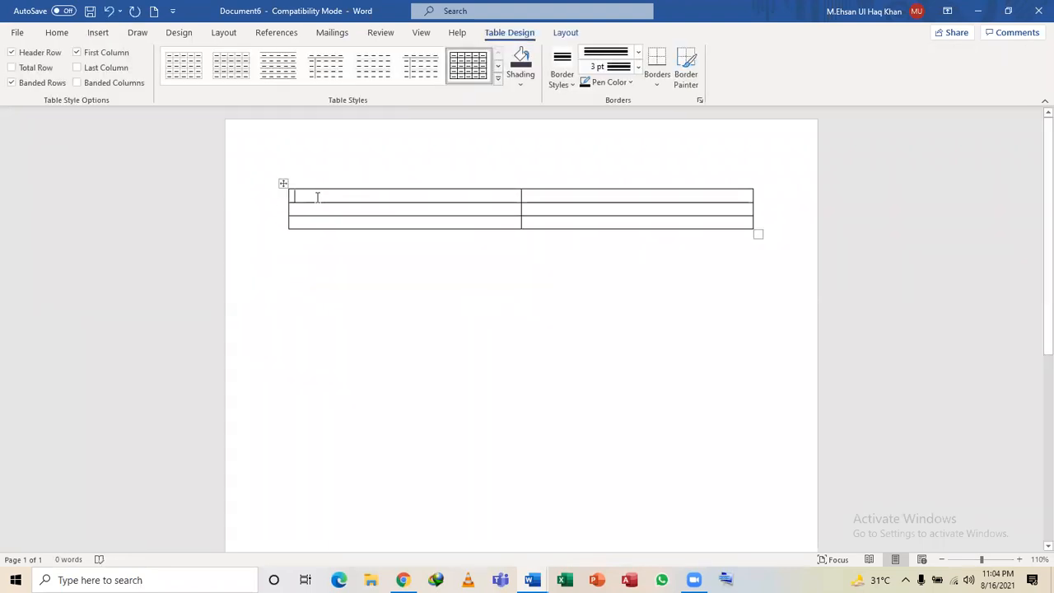
Fill the table's first column, from first to third row, with the sample text Hahjahjh, Jvj m and Jhsbckj.
{"action": "type", "text": "H"}
{"action": "key", "text": "BackSpace"}
{"action": "type", "text": "hahjahjh"}
{"action": "key", "text": "Down"}
{"action": "type", "text": "jvj m"}
{"action": "key", "text": "Down"}
{"action": "type", "text": "jhsbckj"}
Fill the second column from the last row upward with 88, 77 and 66.
{"action": "key", "text": "Tab"}
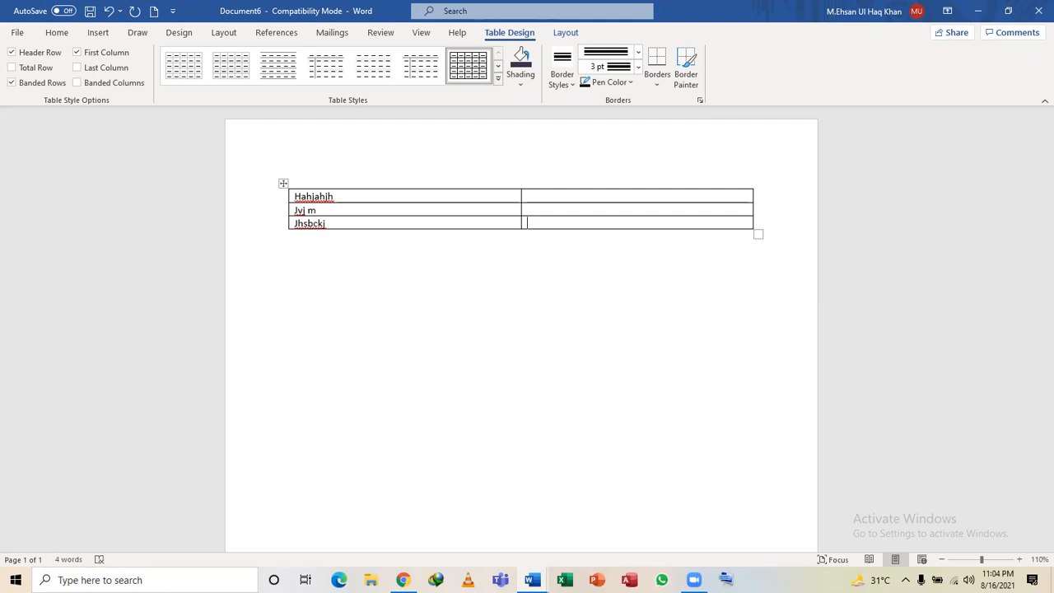
{"action": "type", "text": "88"}
{"action": "type", "text": "77"}
{"action": "type", "text": "66"}
{"action": "left_click", "coordinate": [73, 35]}
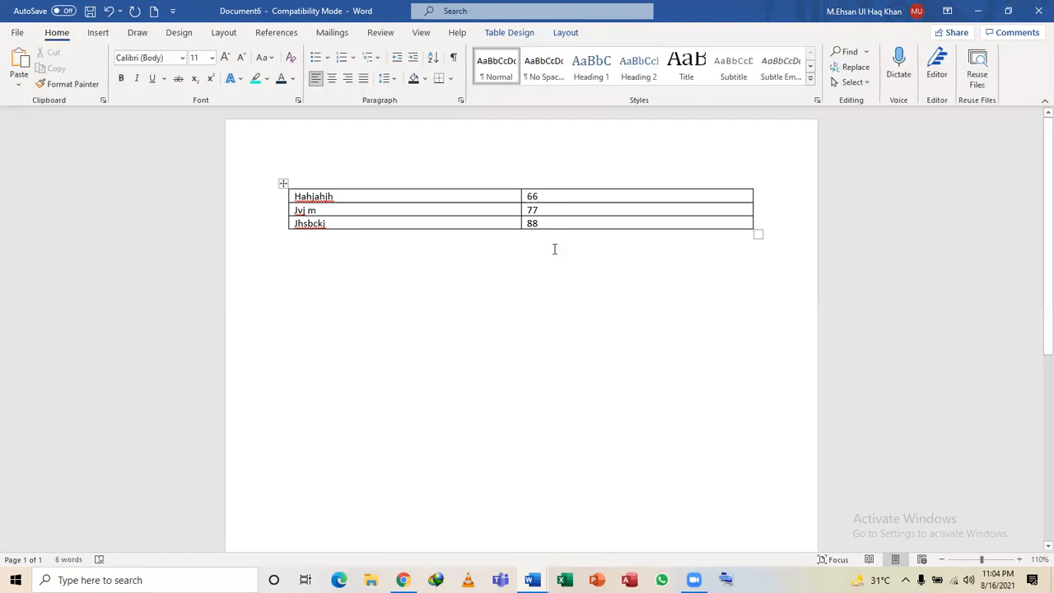
{"action": "left_click", "coordinate": [433, 57]}
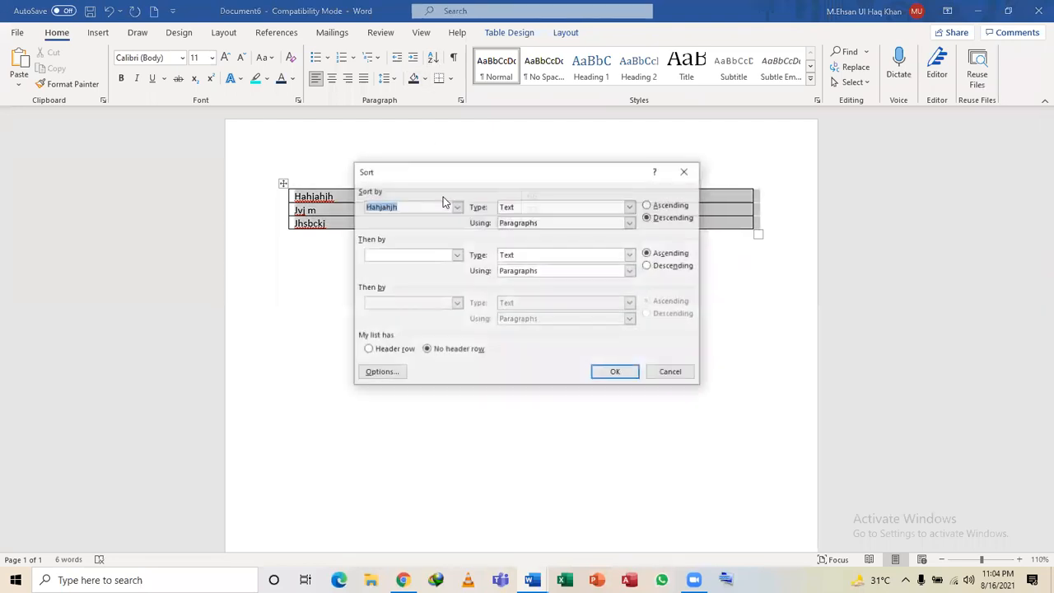
{"action": "left_click", "coordinate": [457, 207]}
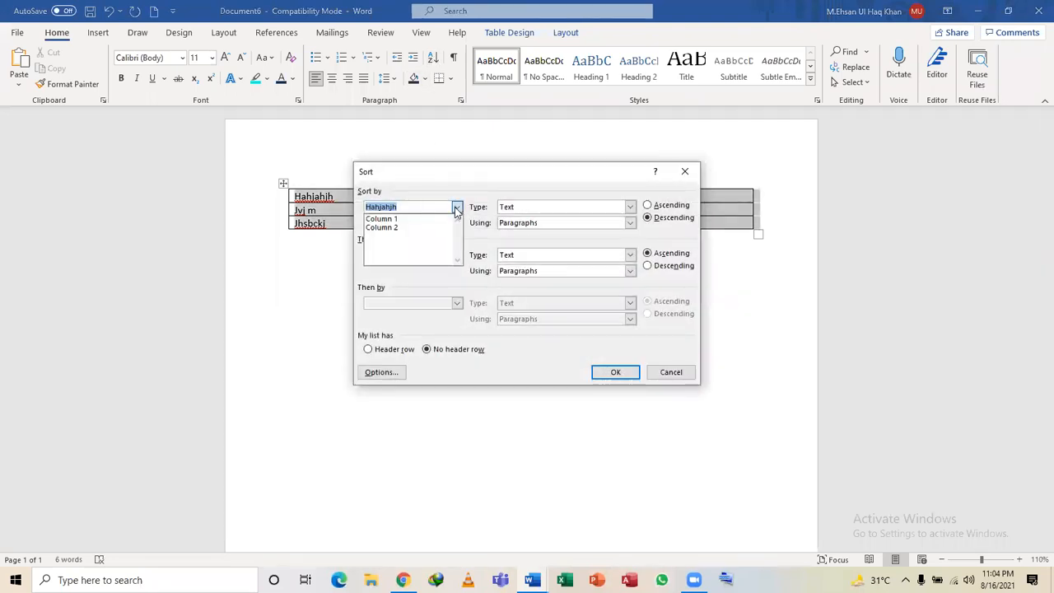
{"action": "left_click", "coordinate": [317, 310]}
{"action": "left_click", "coordinate": [671, 373]}
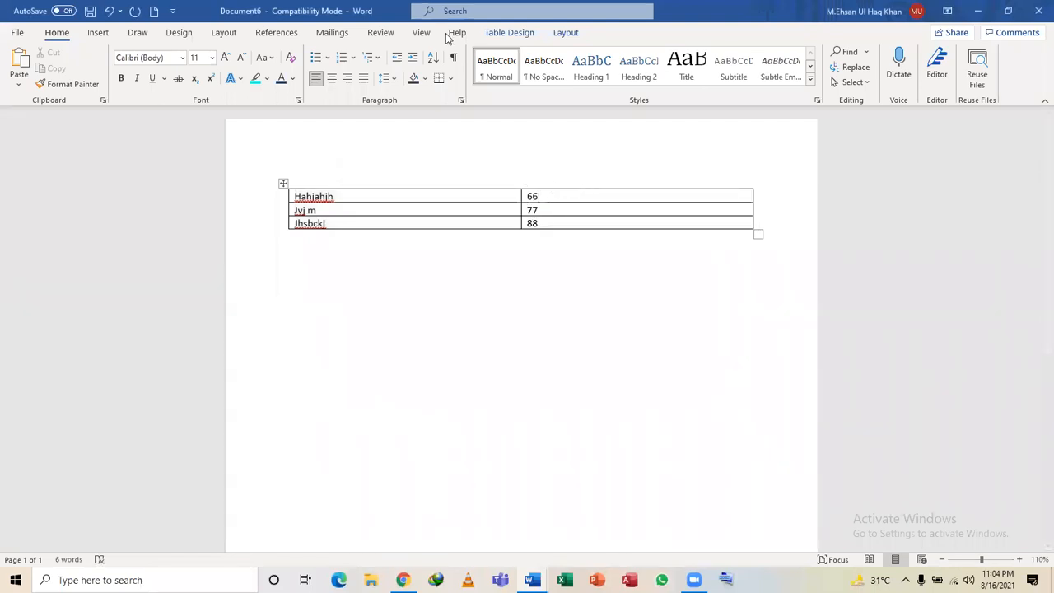
Sort the whole table by Column 2 in descending order, with no header row.
{"action": "key", "text": "ctrl+a"}
{"action": "left_click", "coordinate": [433, 57]}
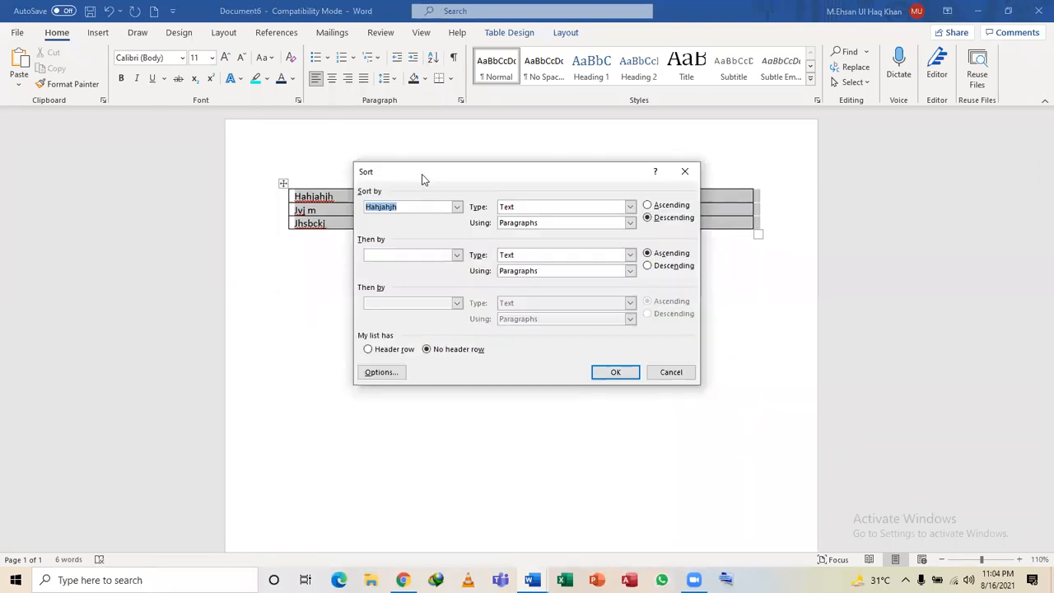
{"action": "left_click", "coordinate": [457, 207]}
{"action": "left_click", "coordinate": [403, 228]}
{"action": "left_click", "coordinate": [617, 372]}
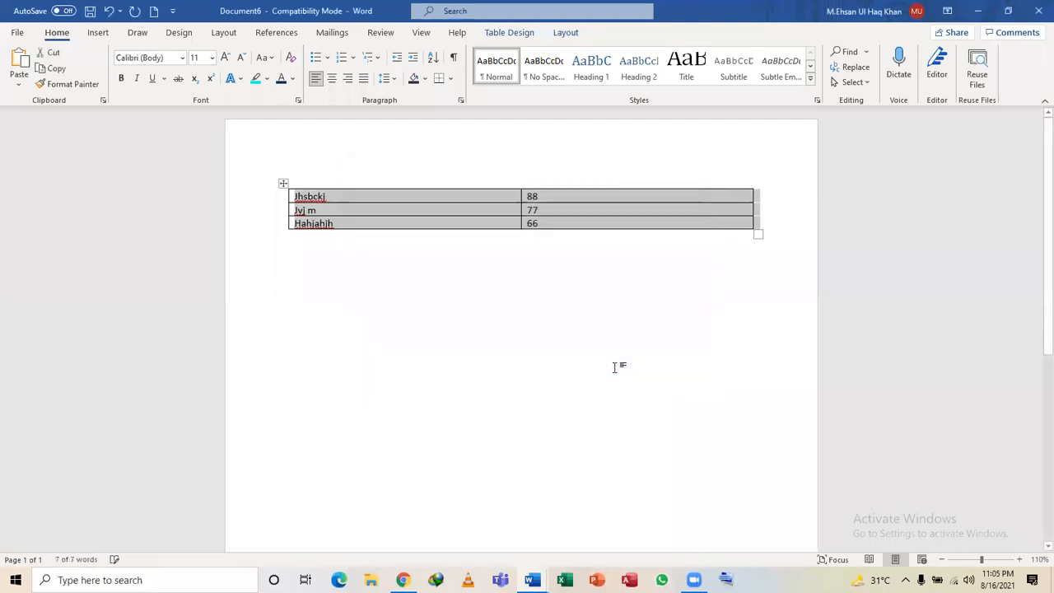
Undo the table sort and redo it to compare both row orders.
{"action": "left_click", "coordinate": [555, 286]}
{"action": "key", "text": "Up"}
{"action": "key", "text": "Right"}
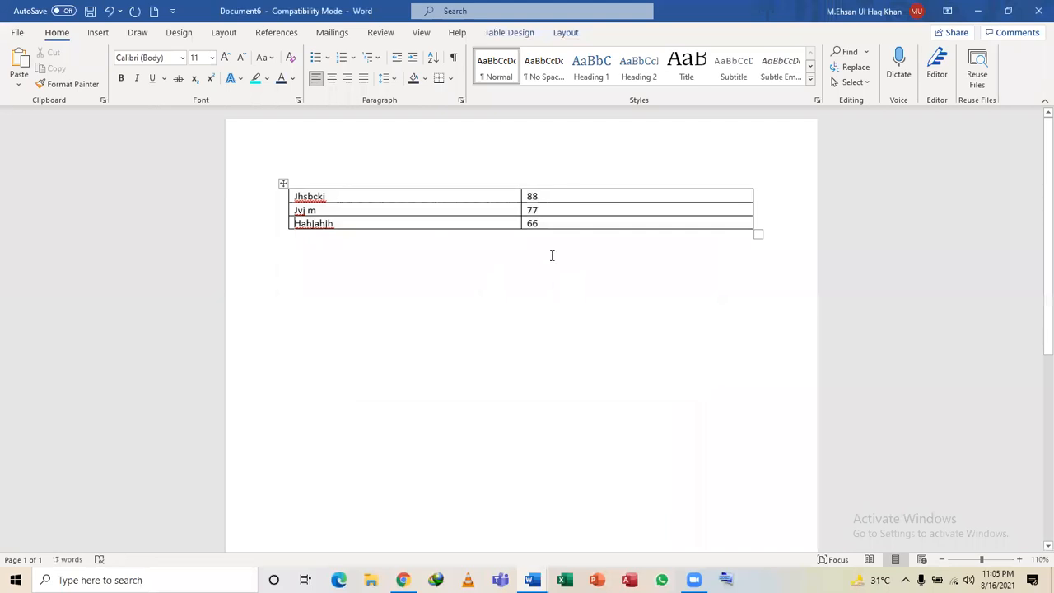
{"action": "key", "text": "Down"}
{"action": "key", "text": "ctrl+z"}
{"action": "key", "text": "ctrl+y"}
{"action": "left_click", "coordinate": [547, 442]}
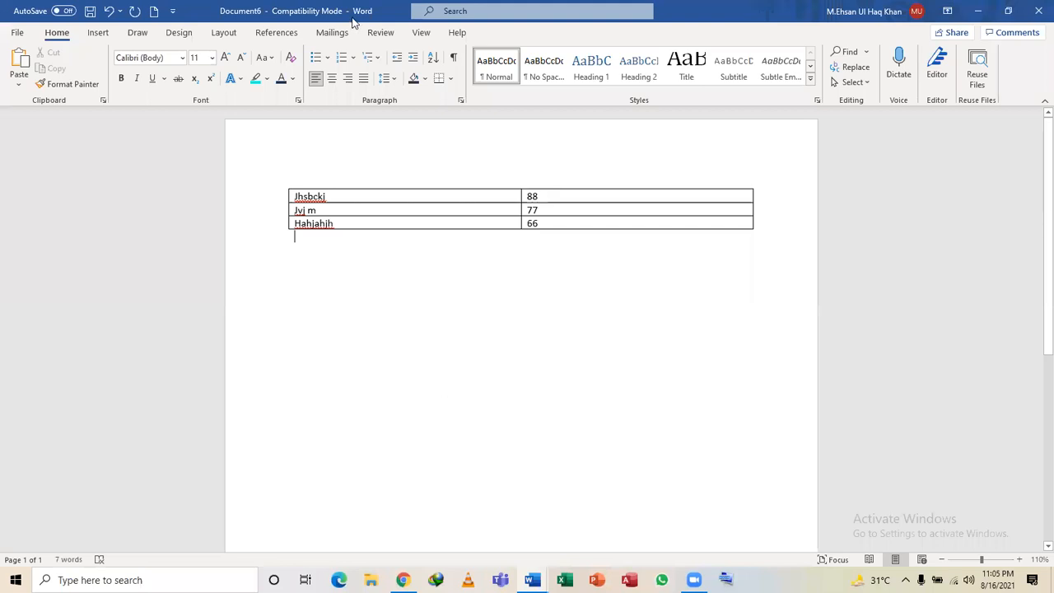
Switch to the Software License Agreement document and show its formatting marks.
{"action": "key", "text": "alt+Tab"}
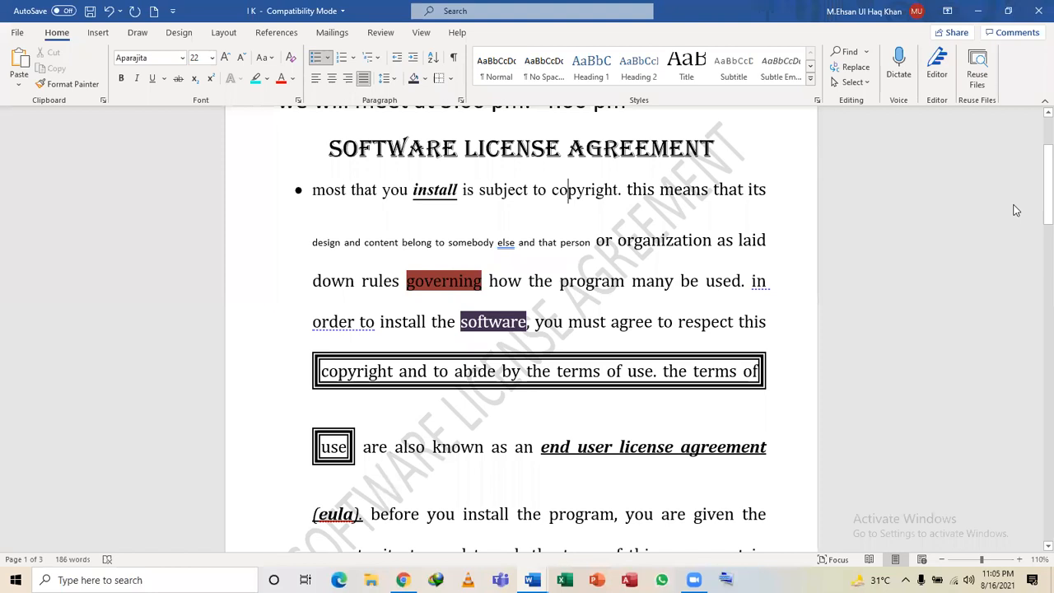
{"action": "left_click_drag", "start_coordinate": [1038, 183], "coordinate": [1036, 120]}
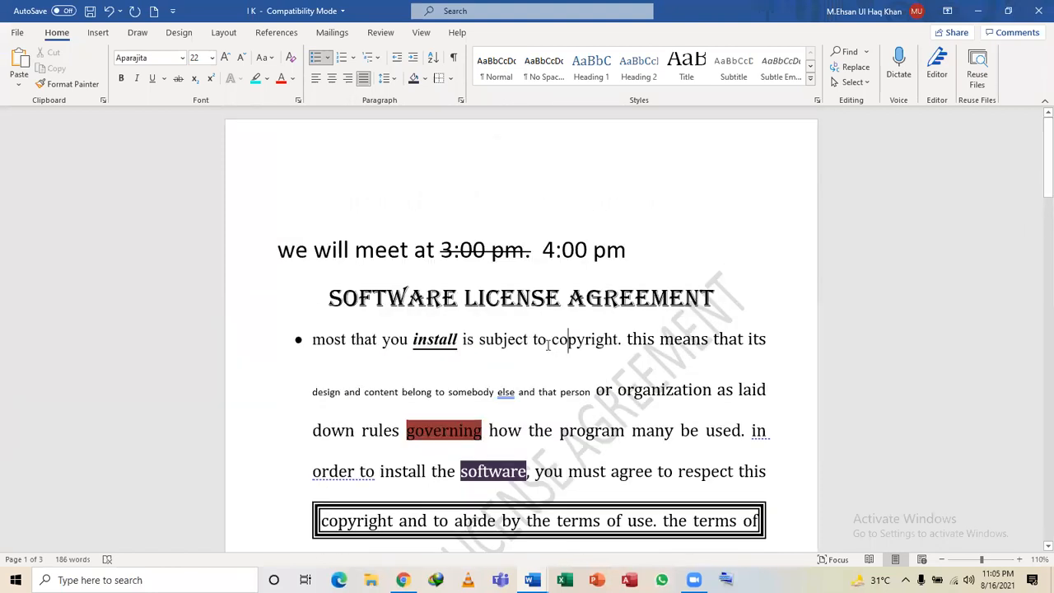
{"action": "left_click", "coordinate": [548, 346]}
{"action": "left_click", "coordinate": [597, 392]}
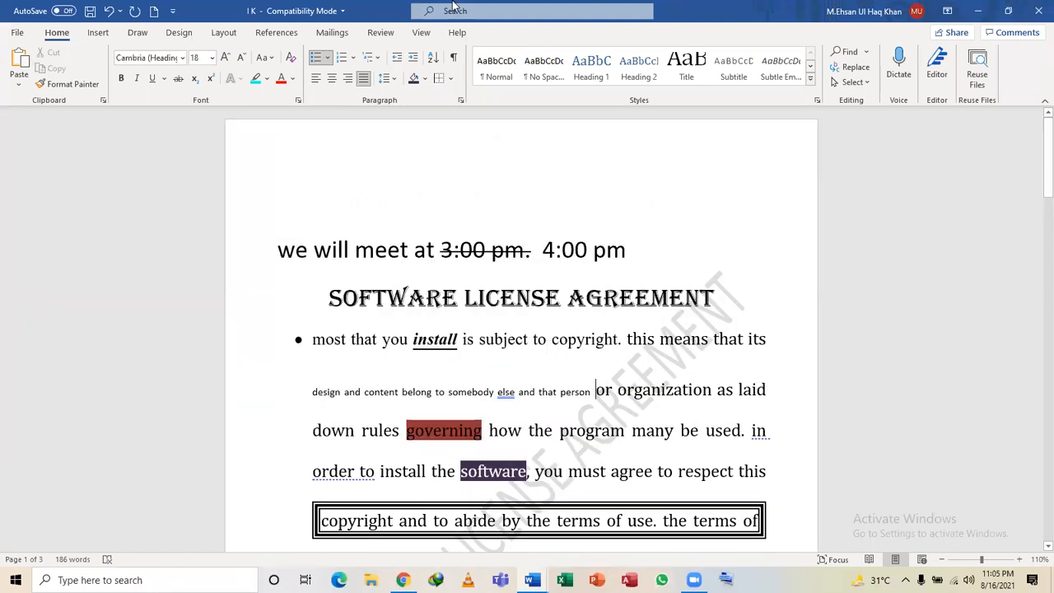
{"action": "left_click", "coordinate": [452, 60]}
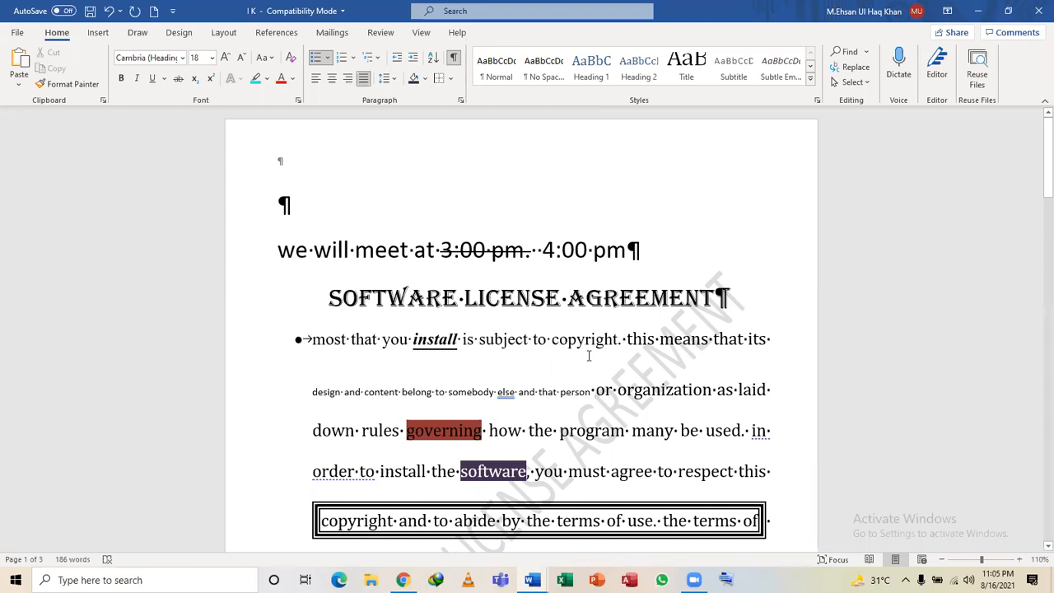
Add extra spaces between "or" and "organization" in the first bulleted paragraph, and delete them again.
{"action": "key", "text": "Down"}
{"action": "key", "text": "Up"}
{"action": "key", "text": "Up"}
{"action": "key", "text": "Right"}
{"action": "key", "text": "Right"}
{"action": "key", "text": "Right"}
{"action": "key", "text": "Down"}
{"action": "key", "text": "Left"}
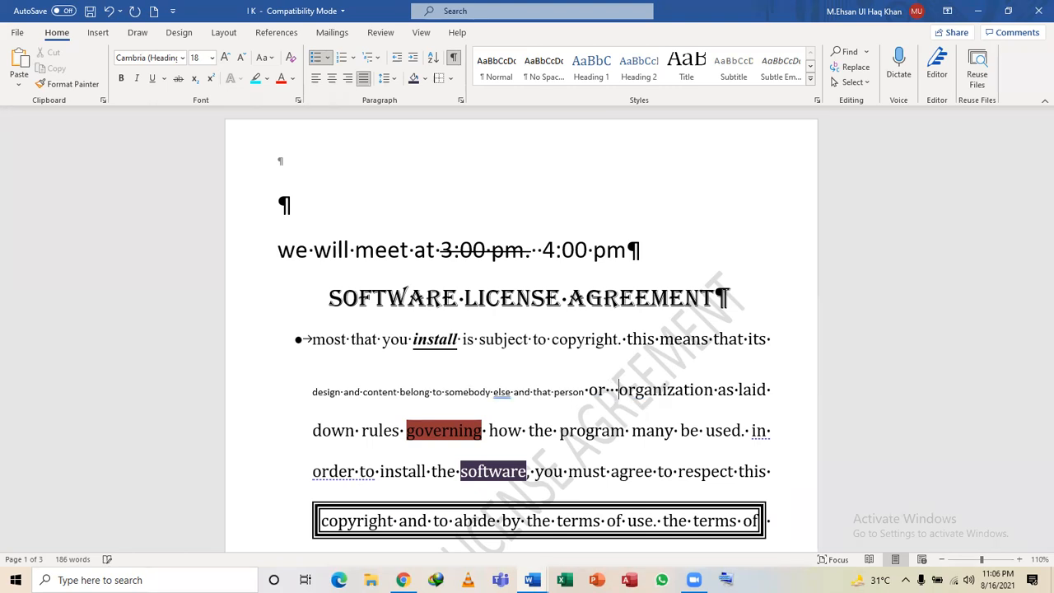
{"action": "key", "text": "BackSpace"}
{"action": "key", "text": "BackSpace"}
{"action": "key", "text": "BackSpace"}
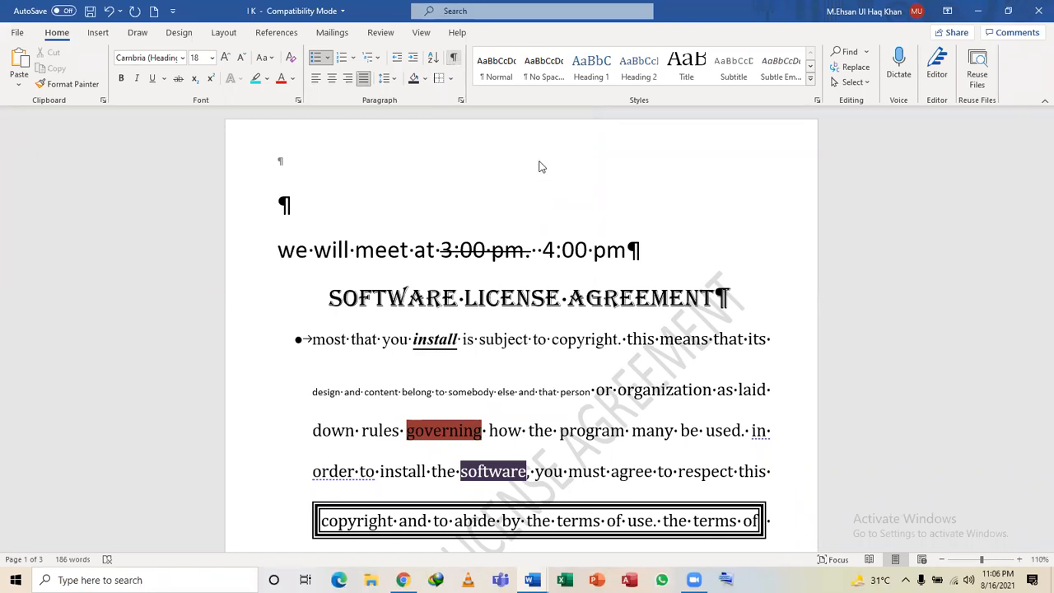
Hide the formatting marks and switch to the document headed "Iom computer course".
{"action": "key", "text": "ctrl+shift+8"}
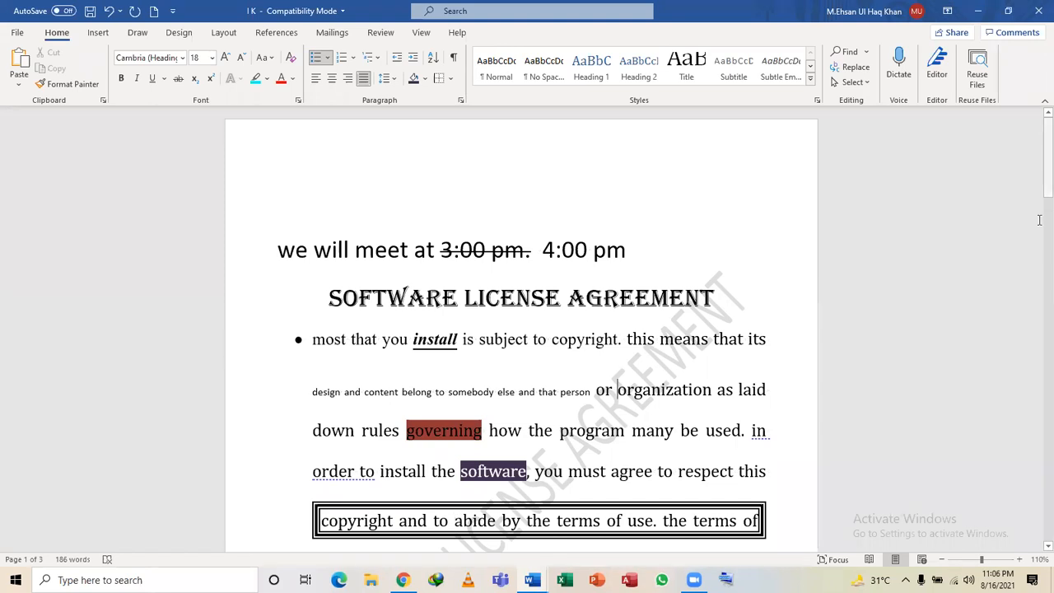
{"action": "scroll", "coordinate": [1039, 220], "scroll_direction": "down", "scroll_amount": 5}
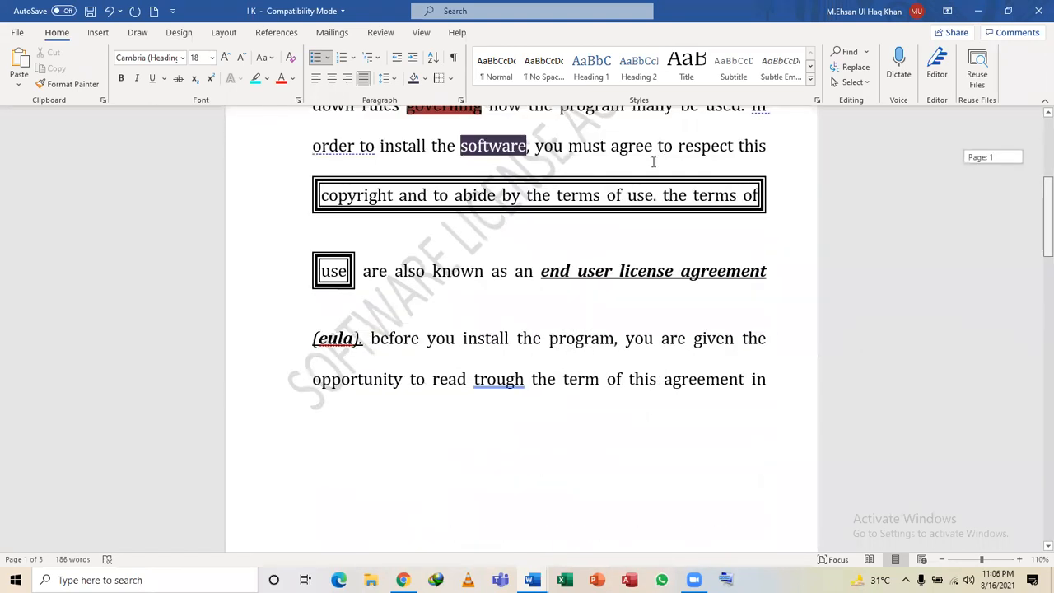
{"action": "key", "text": "alt+Tab"}
{"action": "key", "text": "alt+Tab"}
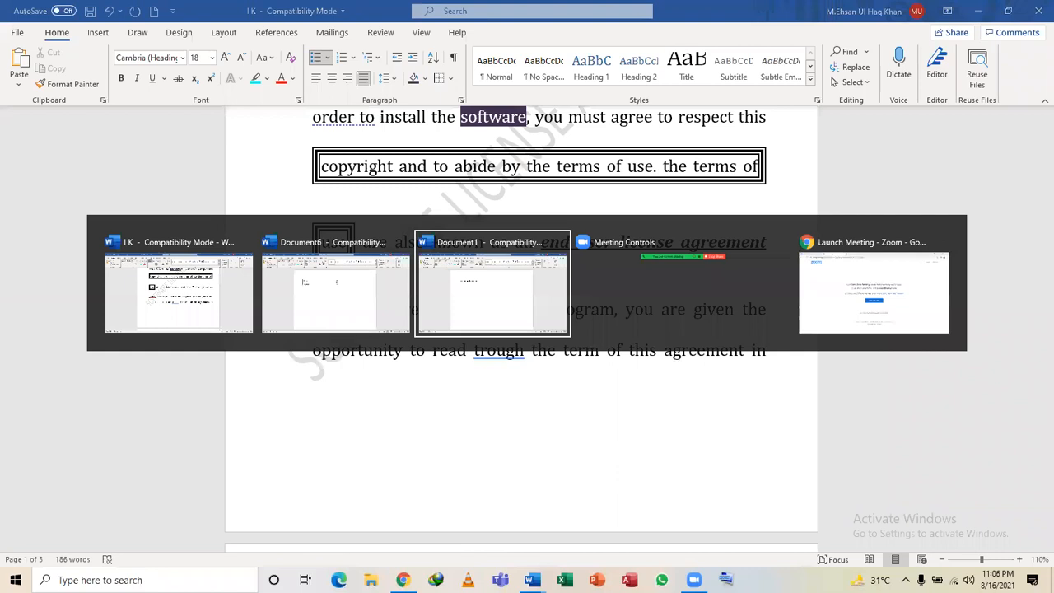
{"action": "key", "text": "alt+Tab"}
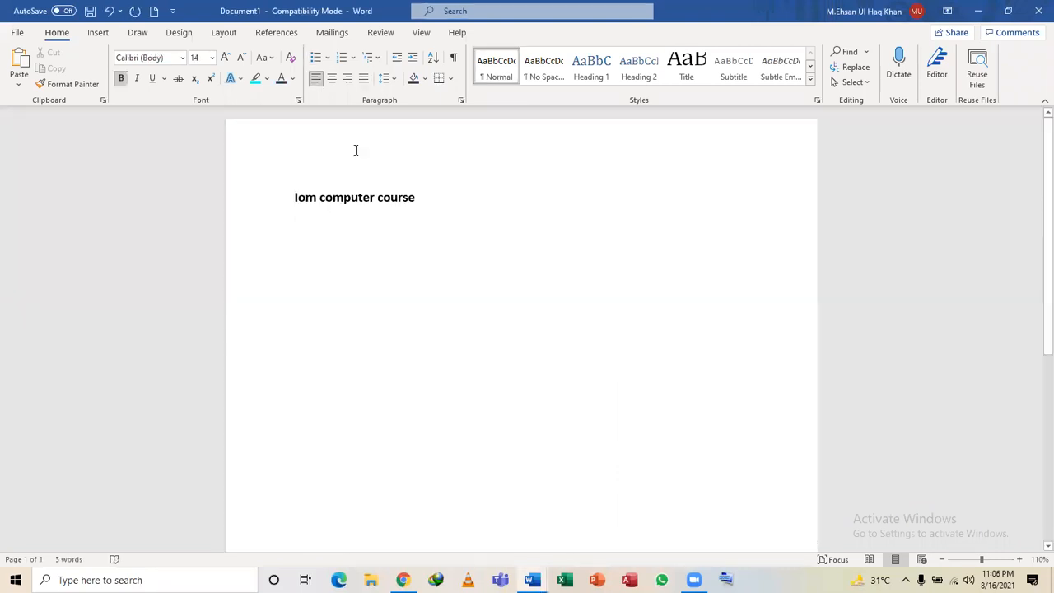
Indent the line below the heading and start a bulleted list there with the arrowhead bullet.
{"action": "key", "text": "Tab"}
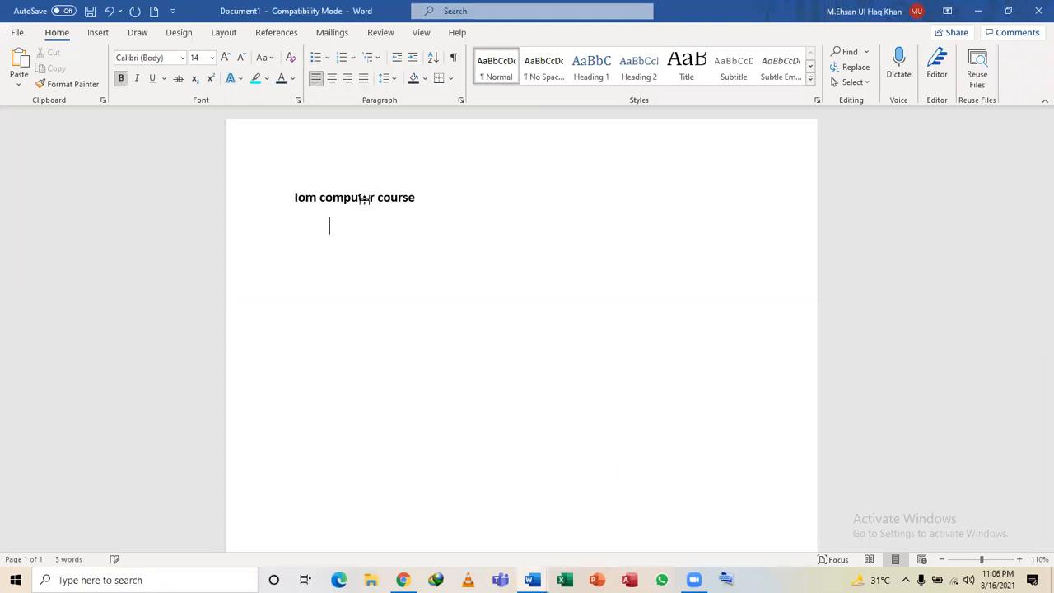
{"action": "left_click", "coordinate": [327, 58]}
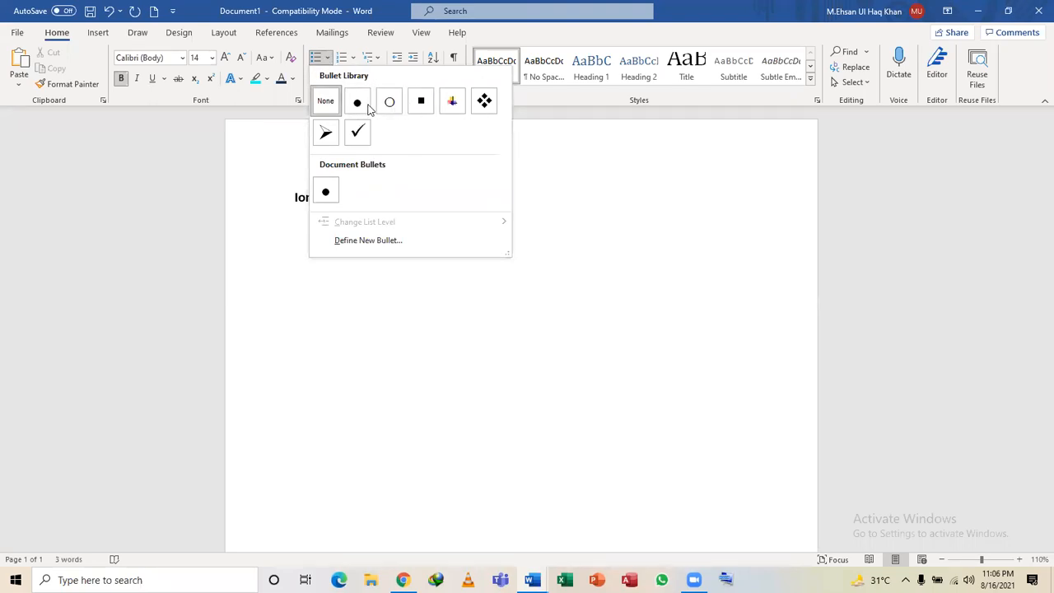
{"action": "key", "text": "Down"}
{"action": "key", "text": "Left"}
{"action": "key", "text": "Return"}
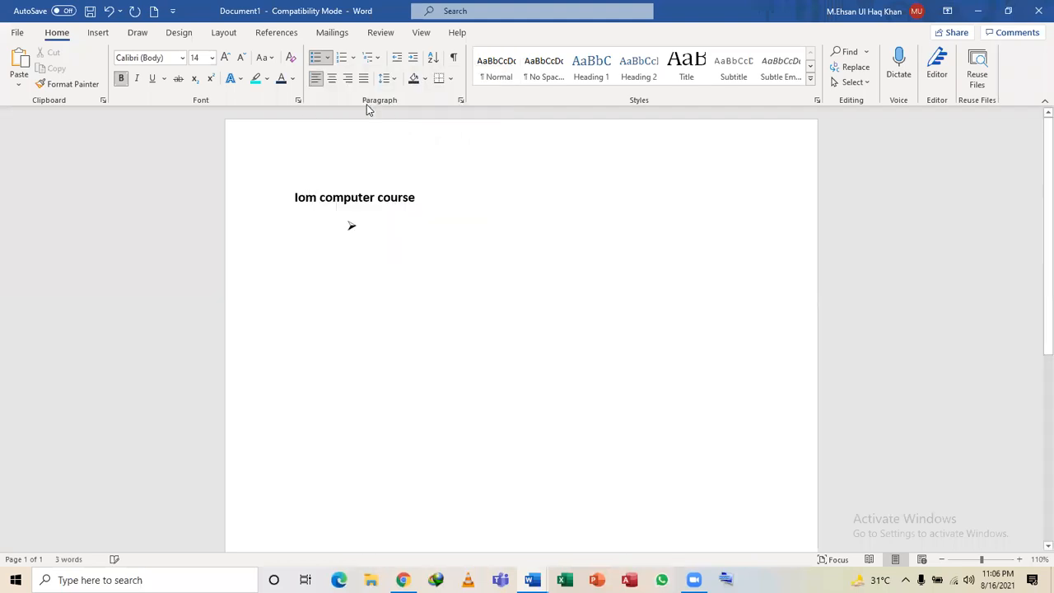
Enter the bulleted items Lecture 1, Lecture 2 and Lecture 3.
{"action": "type", "text": "Lecture 1"}
{"action": "key", "text": "Return"}
{"action": "type", "text": "Lecture "}
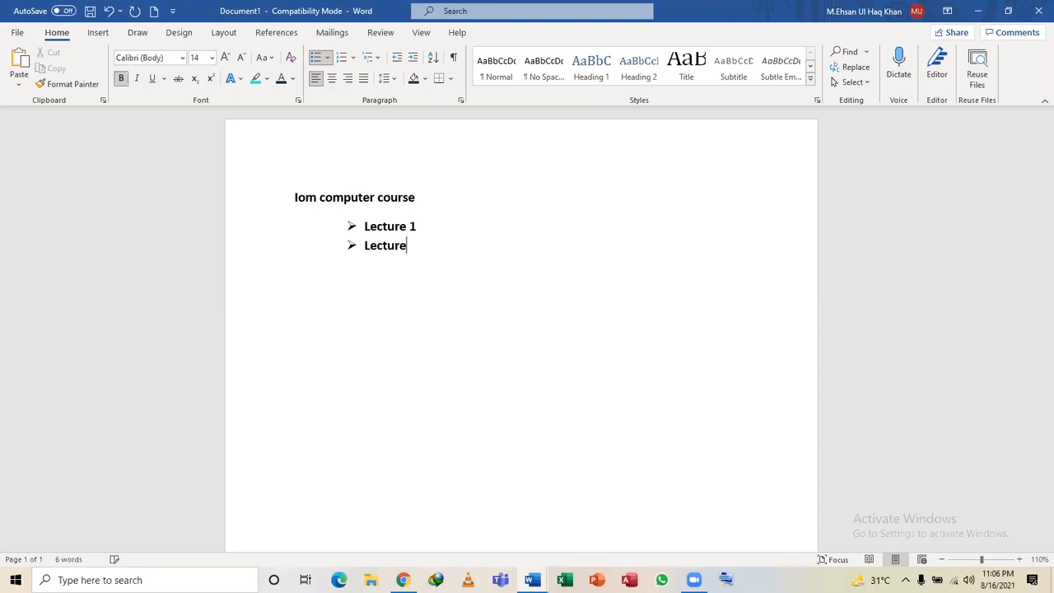
{"action": "type", "text": "2"}
{"action": "key", "text": "Return"}
{"action": "type", "text": "Lecur"}
{"action": "key", "text": "BackSpace"}
{"action": "key", "text": "BackSpace"}
{"action": "type", "text": "ture 3"}
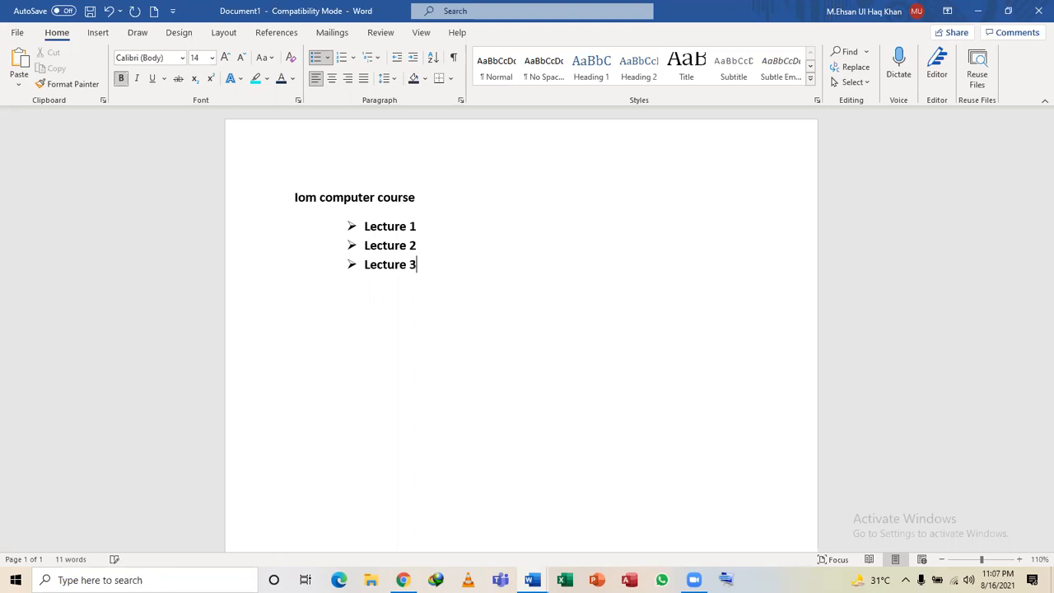
Add an empty fourth bullet after Lecture 3 and change the three lecture items to the solid round bullet.
{"action": "key", "text": "Return"}
{"action": "key", "text": "shift+Up"}
{"action": "key", "text": "shift+Up"}
{"action": "key", "text": "shift+Up"}
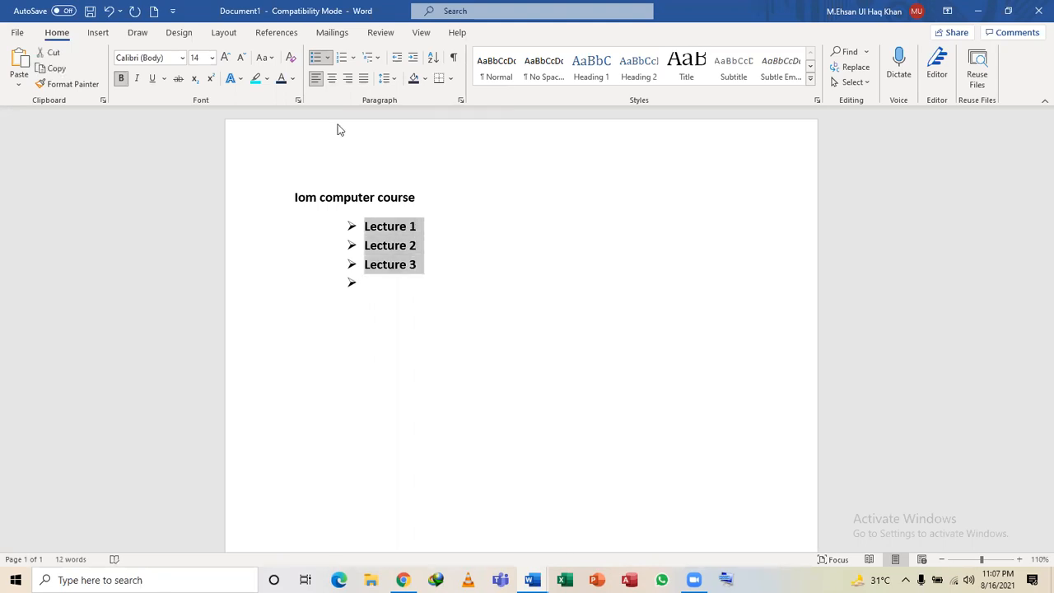
{"action": "left_click", "coordinate": [327, 57]}
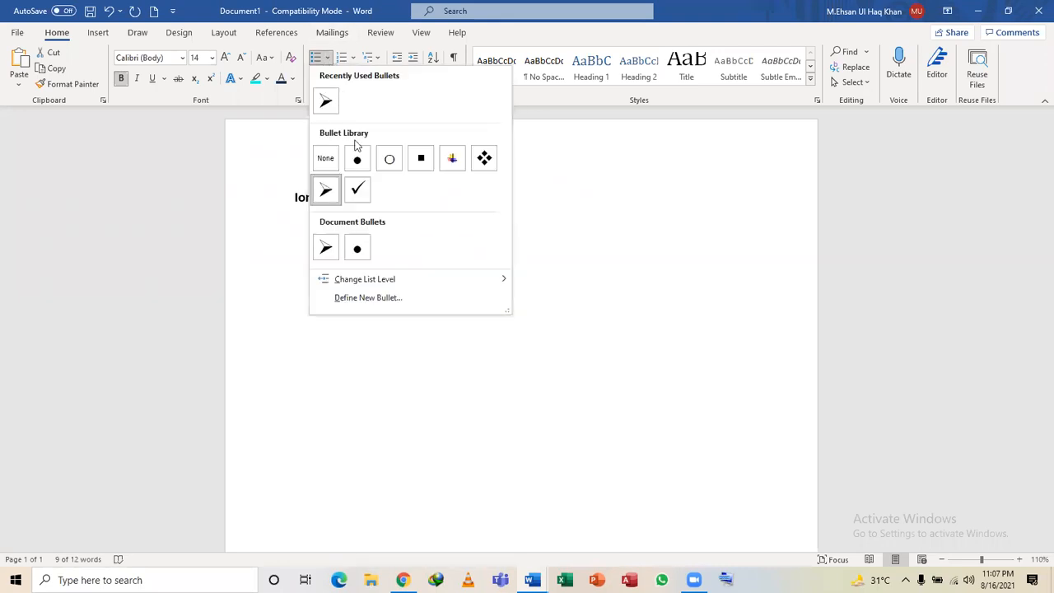
{"action": "left_click", "coordinate": [357, 158]}
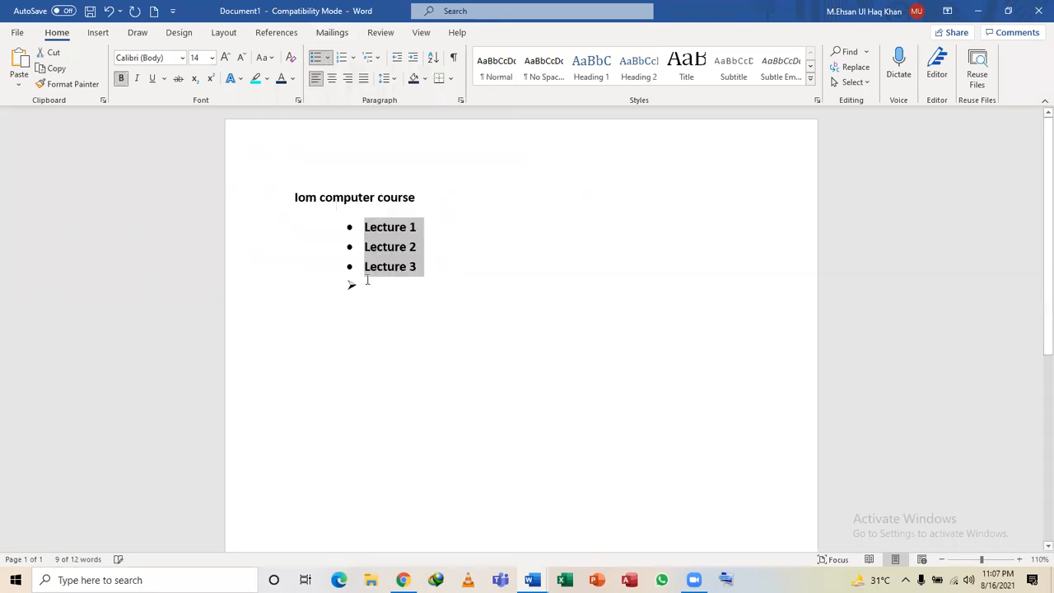
{"action": "left_click", "coordinate": [367, 281]}
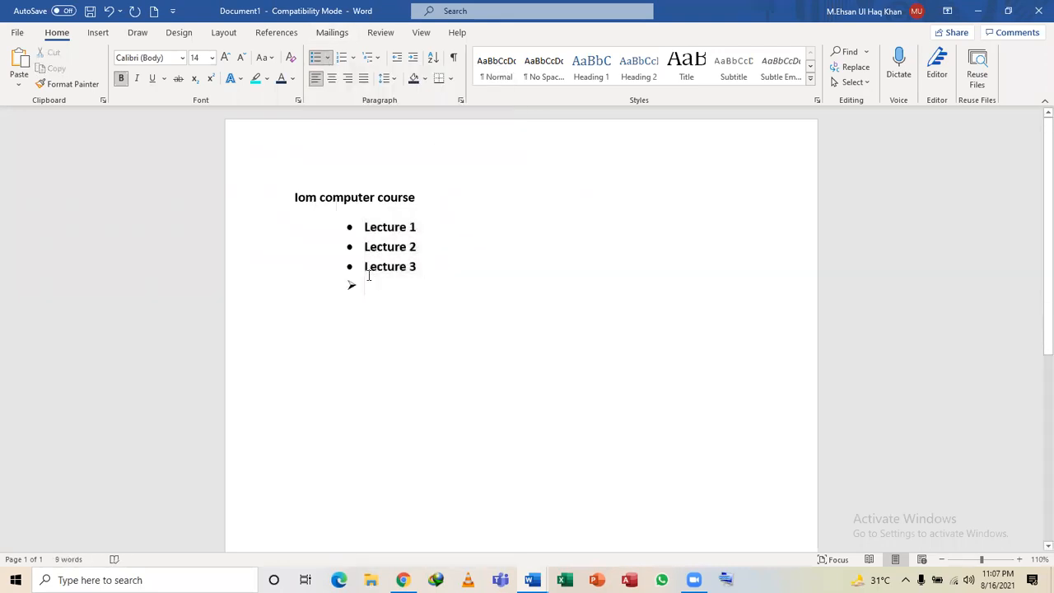
Select the whole lecture list with its empty last item and change its bullets to the hollow circle.
{"action": "left_click", "coordinate": [419, 229]}
{"action": "key", "text": "shift+Left"}
{"action": "key", "text": "shift+Left"}
{"action": "key", "text": "shift+Left"}
{"action": "key", "text": "shift+Left"}
{"action": "key", "text": "shift+Left"}
{"action": "key", "text": "shift+Left"}
{"action": "key", "text": "shift+Left"}
{"action": "key", "text": "shift+Left"}
{"action": "key", "text": "shift+Left"}
{"action": "key", "text": "shift+Down"}
{"action": "key", "text": "shift+Down"}
{"action": "key", "text": "Up"}
{"action": "key", "text": "shift+Right"}
{"action": "key", "text": "shift+Down"}
{"action": "key", "text": "shift+Down"}
{"action": "key", "text": "shift+Down"}
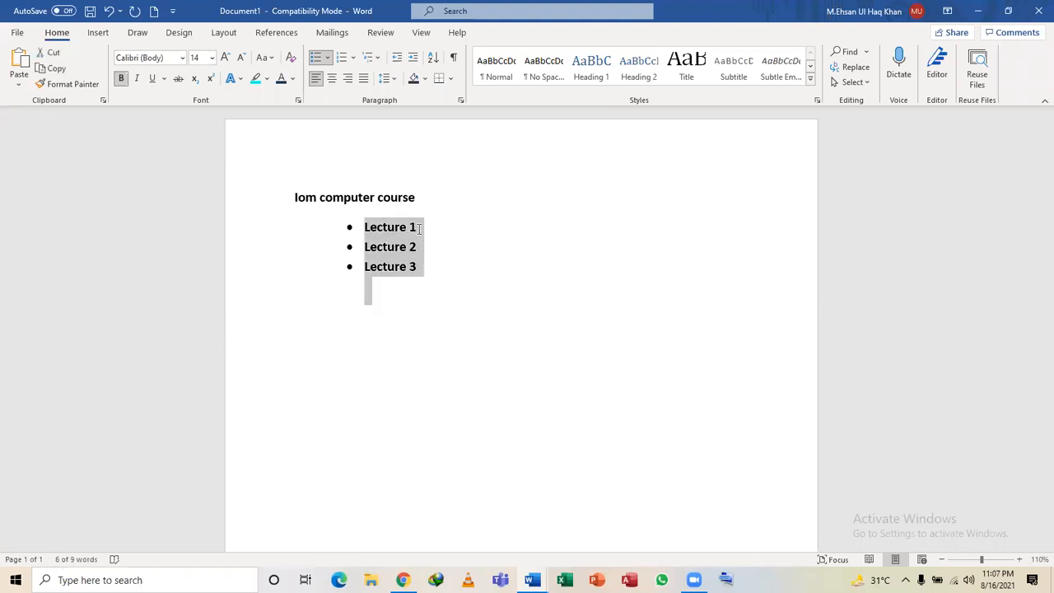
{"action": "left_click", "coordinate": [329, 58]}
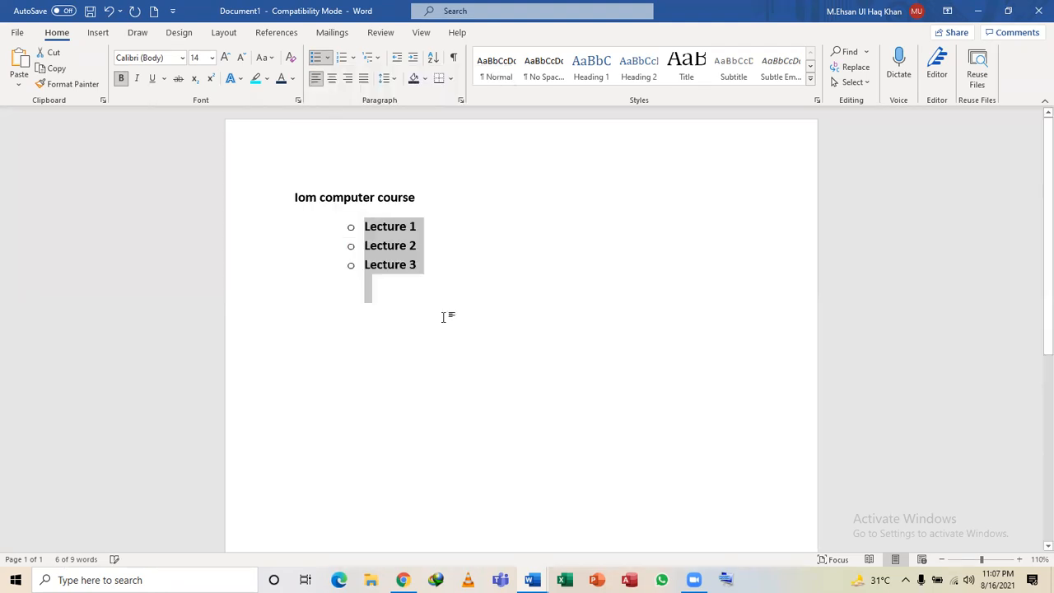
Define a new bullet from the ¥ symbol and apply it to the selected lecture list.
{"action": "left_click", "coordinate": [327, 58]}
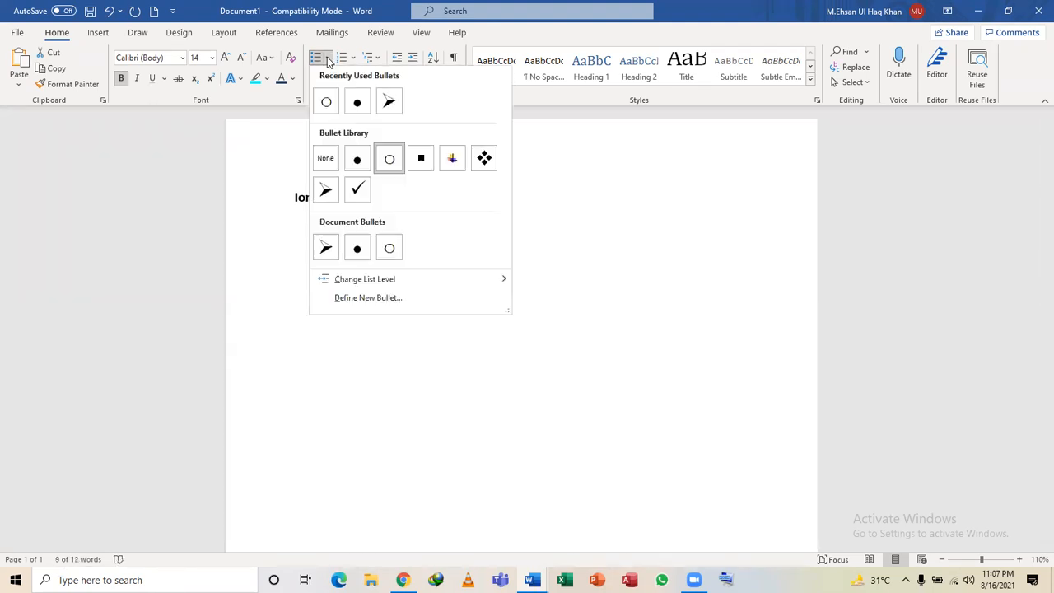
{"action": "left_click", "coordinate": [549, 293]}
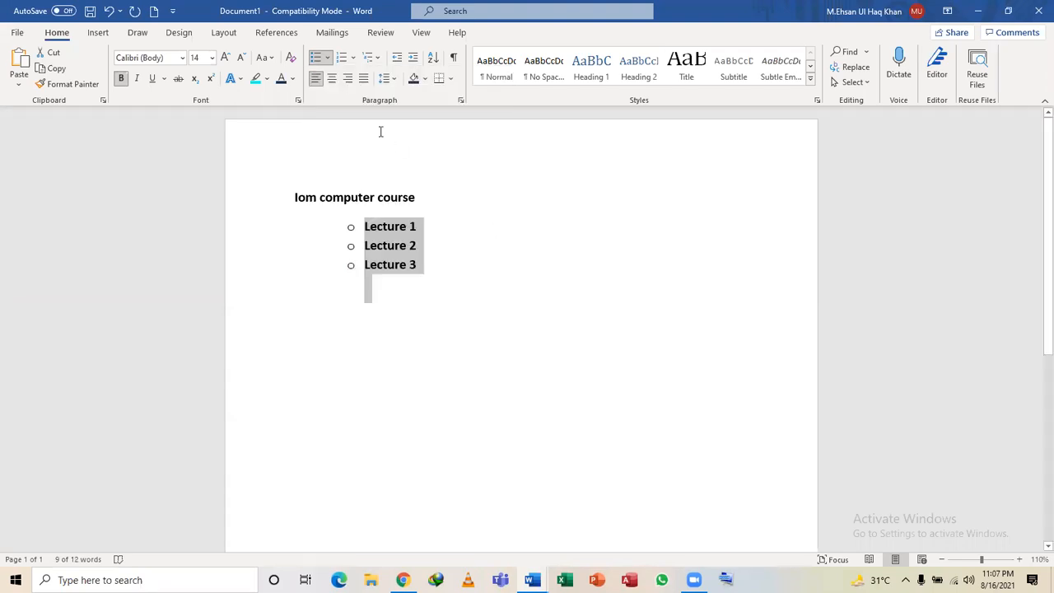
{"action": "left_click", "coordinate": [327, 59]}
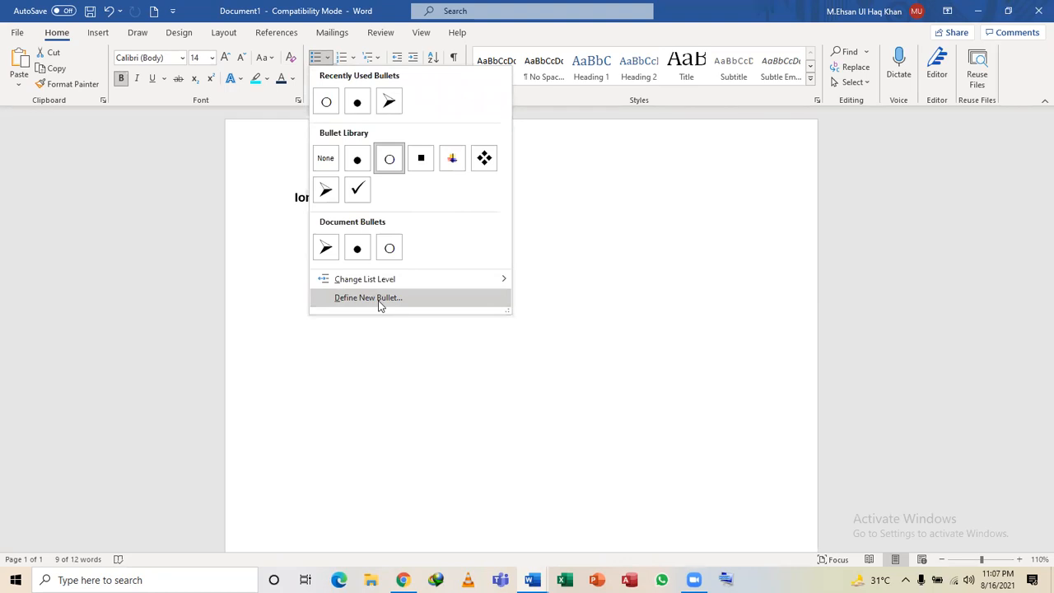
{"action": "left_click", "coordinate": [380, 298]}
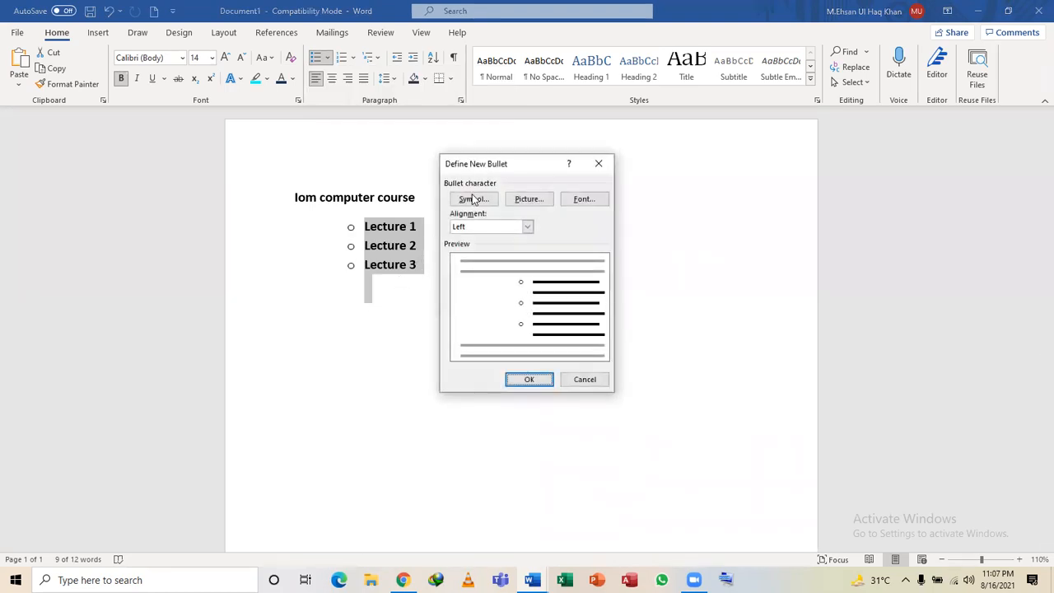
{"action": "left_click", "coordinate": [473, 199]}
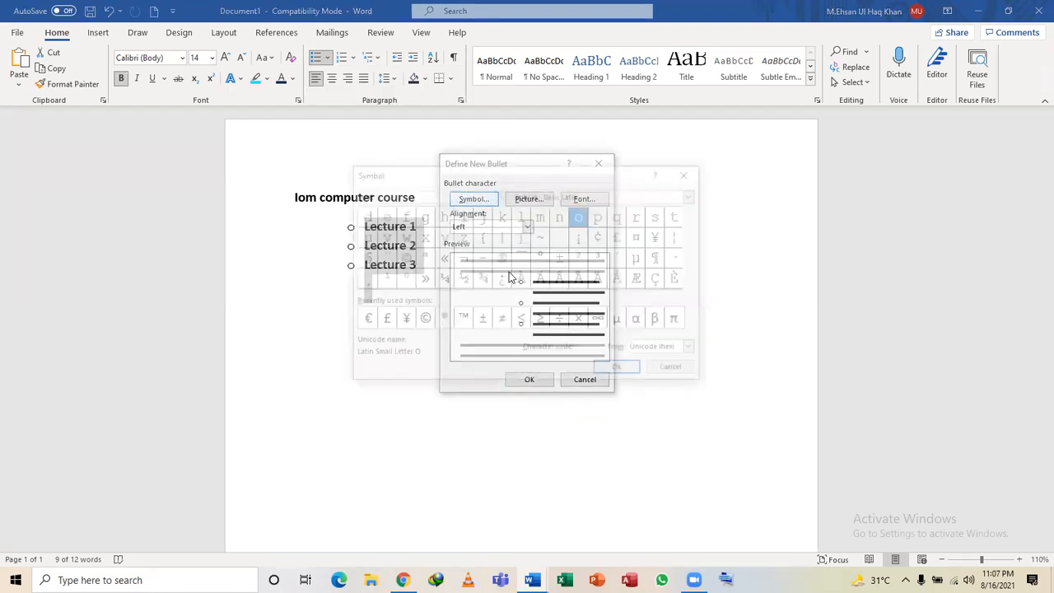
{"action": "left_click", "coordinate": [402, 321]}
{"action": "left_click", "coordinate": [620, 370]}
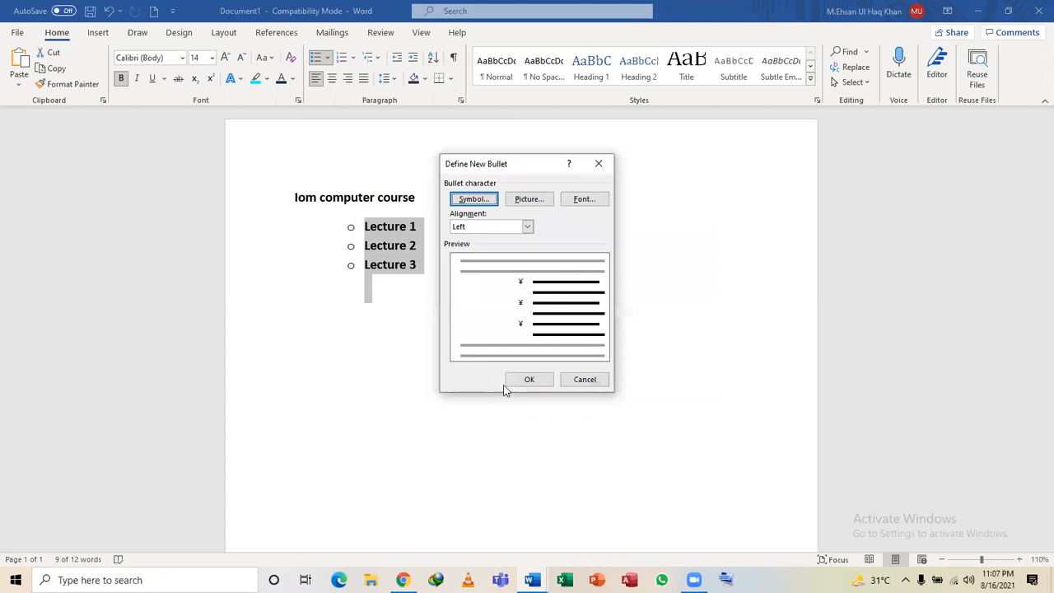
{"action": "left_click", "coordinate": [526, 380]}
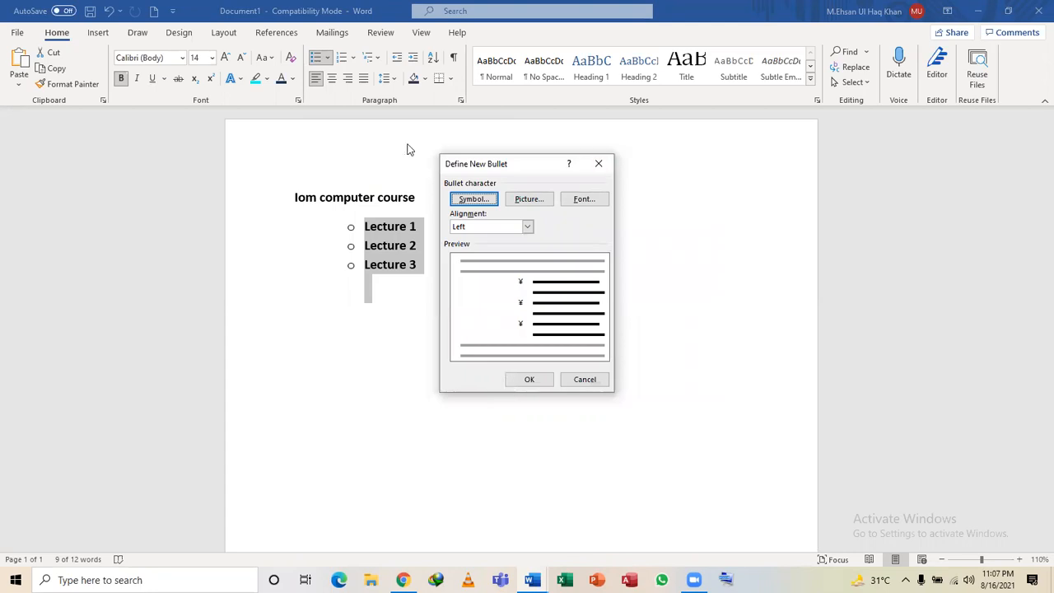
{"action": "left_click", "coordinate": [328, 58]}
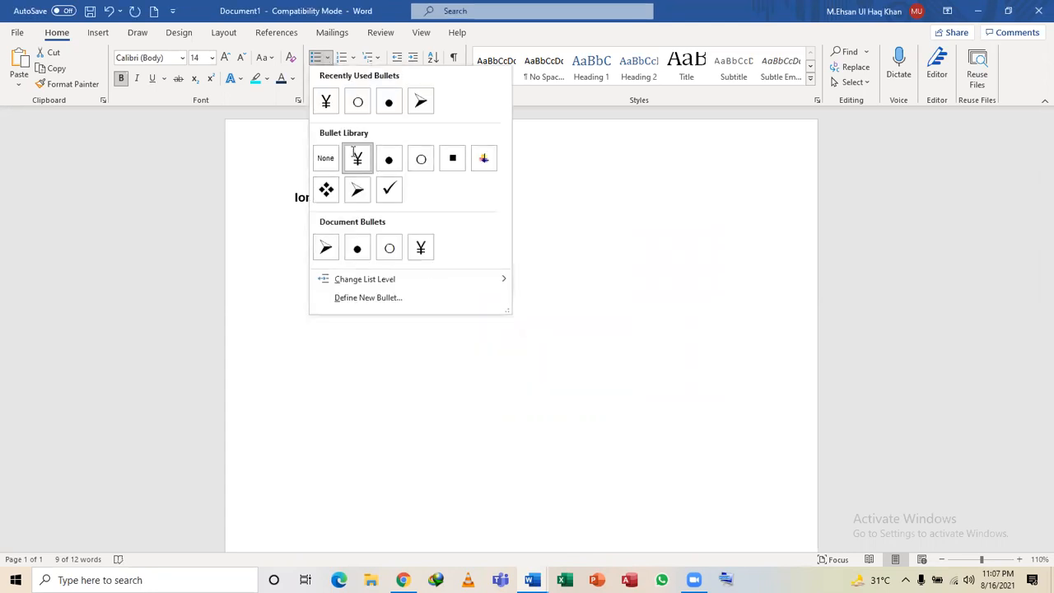
{"action": "left_click", "coordinate": [410, 249]}
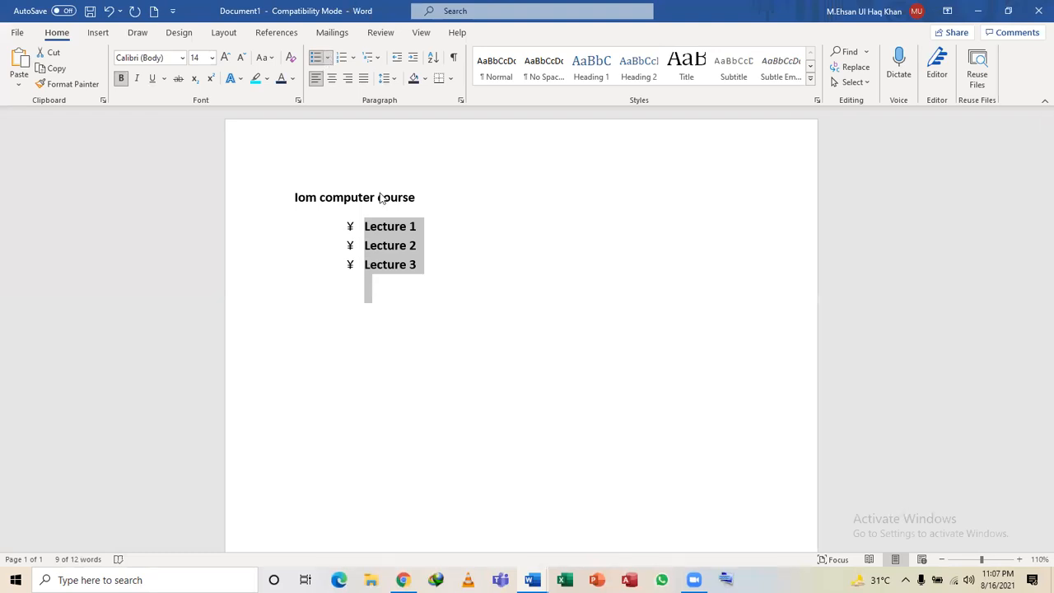
{"action": "left_click", "coordinate": [326, 60]}
{"action": "left_click", "coordinate": [368, 297]}
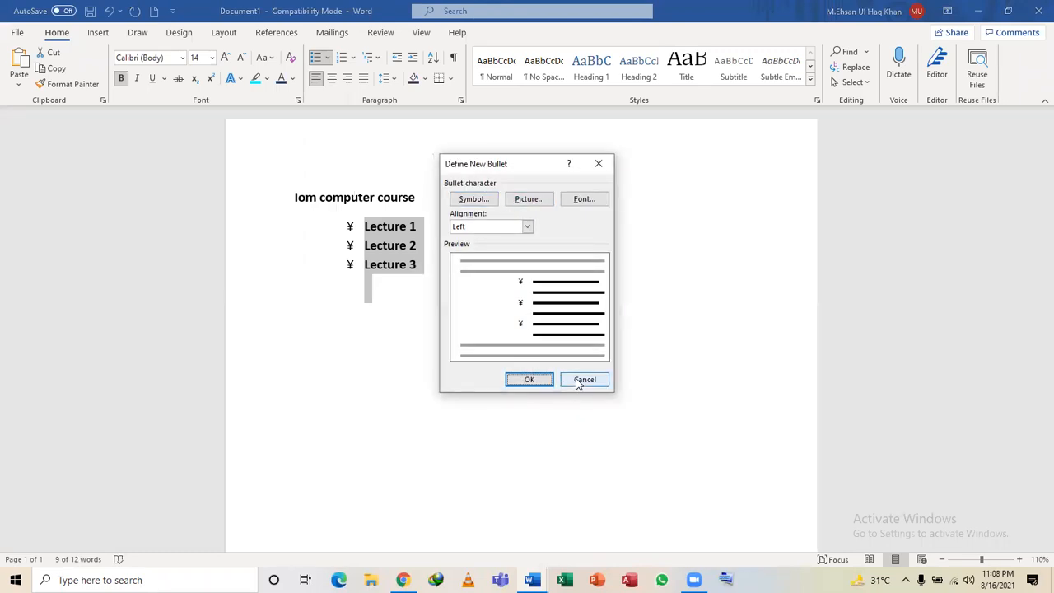
{"action": "left_click", "coordinate": [580, 380]}
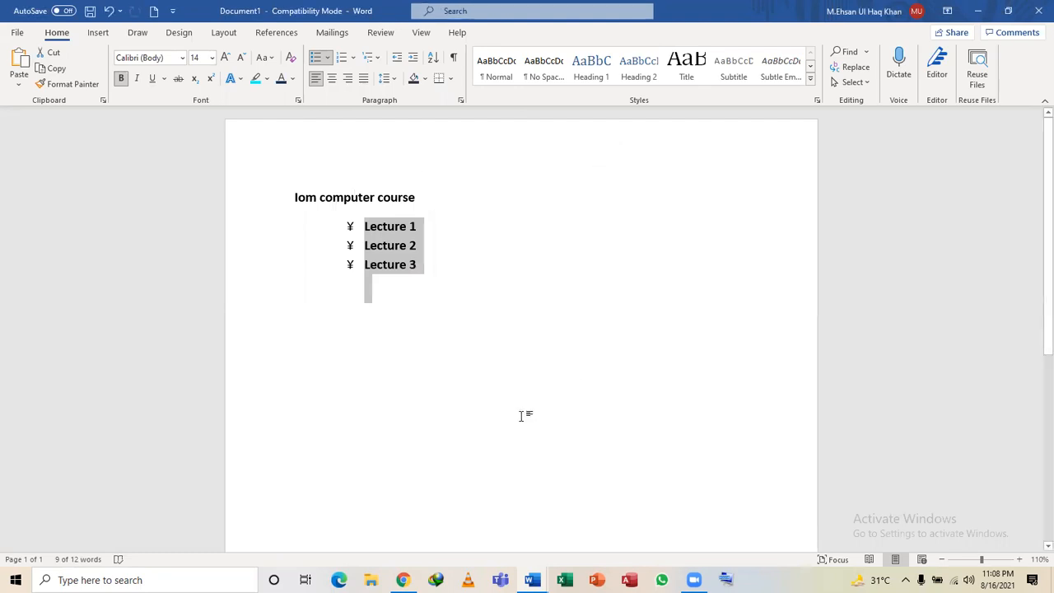
{"action": "left_click", "coordinate": [573, 536]}
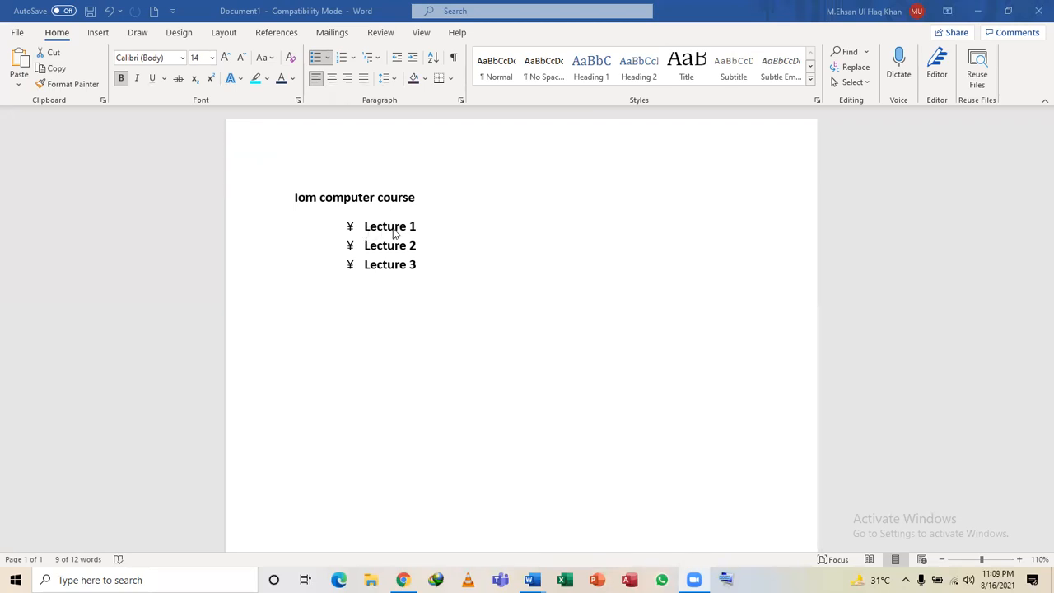
Convert the whole lecture list to a numbered list in the 1. 2. 3. format.
{"action": "left_click_drag", "start_coordinate": [366, 228], "coordinate": [369, 290]}
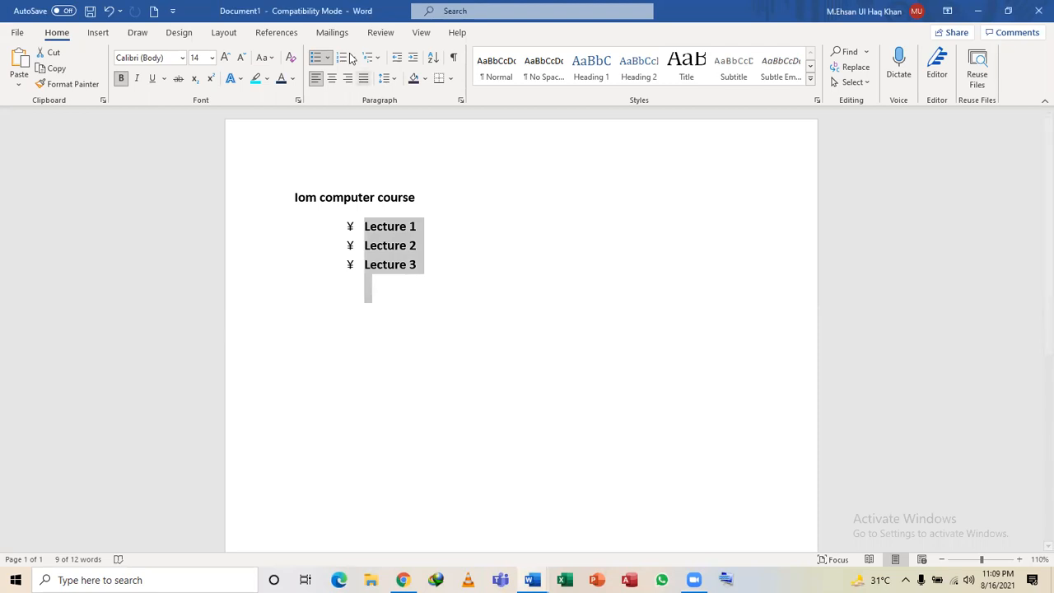
{"action": "left_click", "coordinate": [353, 58]}
{"action": "left_click", "coordinate": [395, 115]}
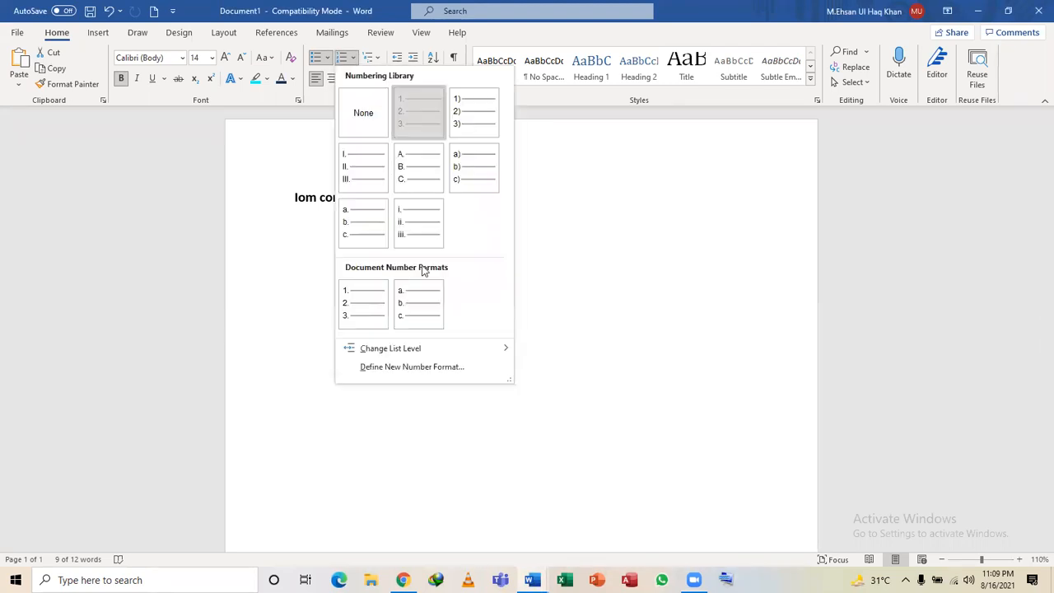
{"action": "left_click", "coordinate": [419, 266]}
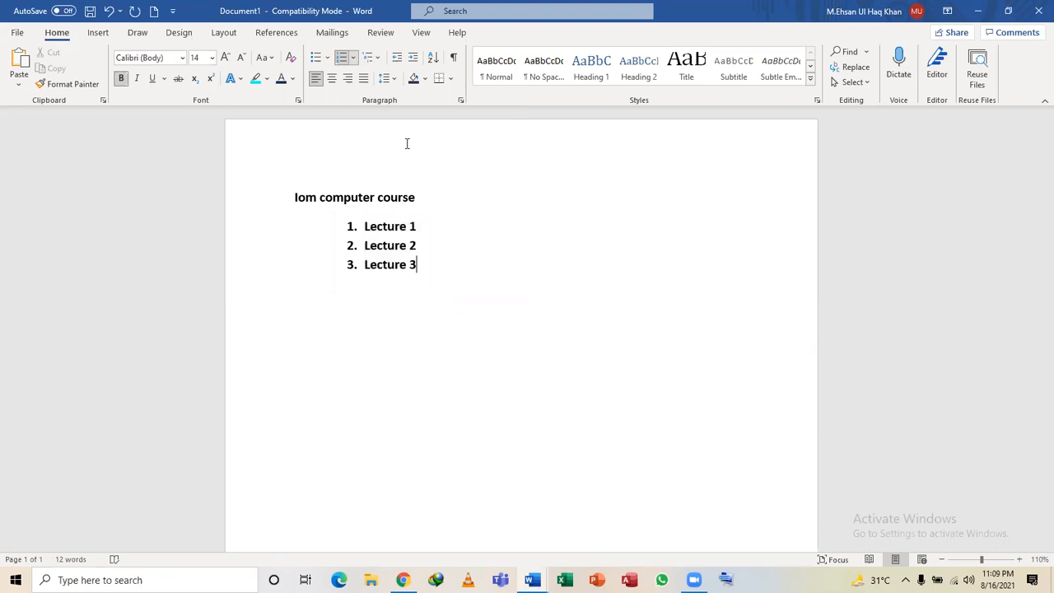
Try the 1) 2) 3), I. II. III. and A. B. C. numbering formats on the lecture list in turn.
{"action": "left_click", "coordinate": [353, 57]}
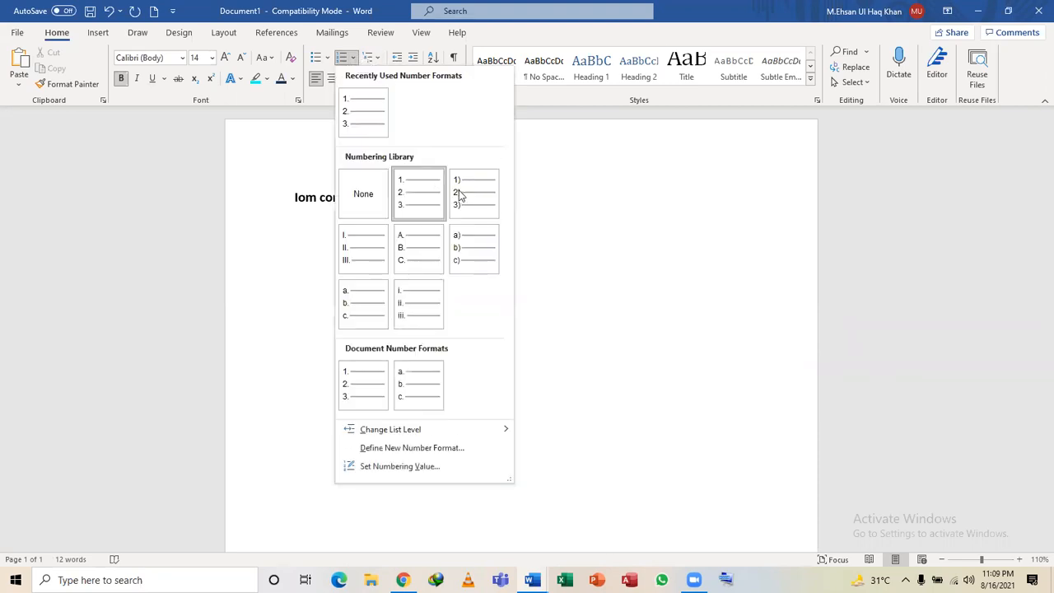
{"action": "left_click", "coordinate": [461, 198]}
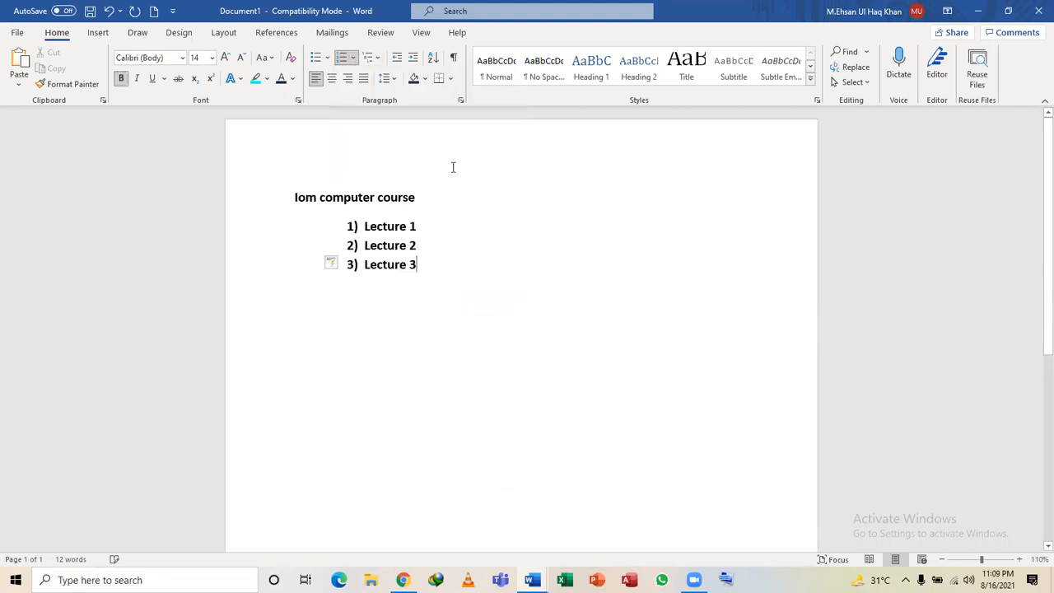
{"action": "left_click", "coordinate": [353, 58]}
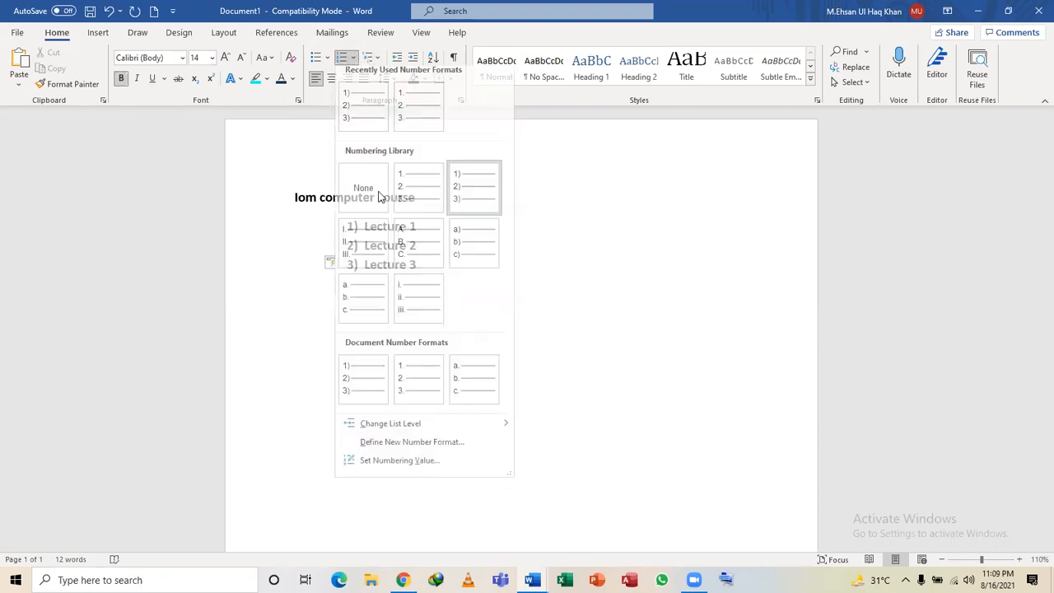
{"action": "left_click", "coordinate": [374, 247]}
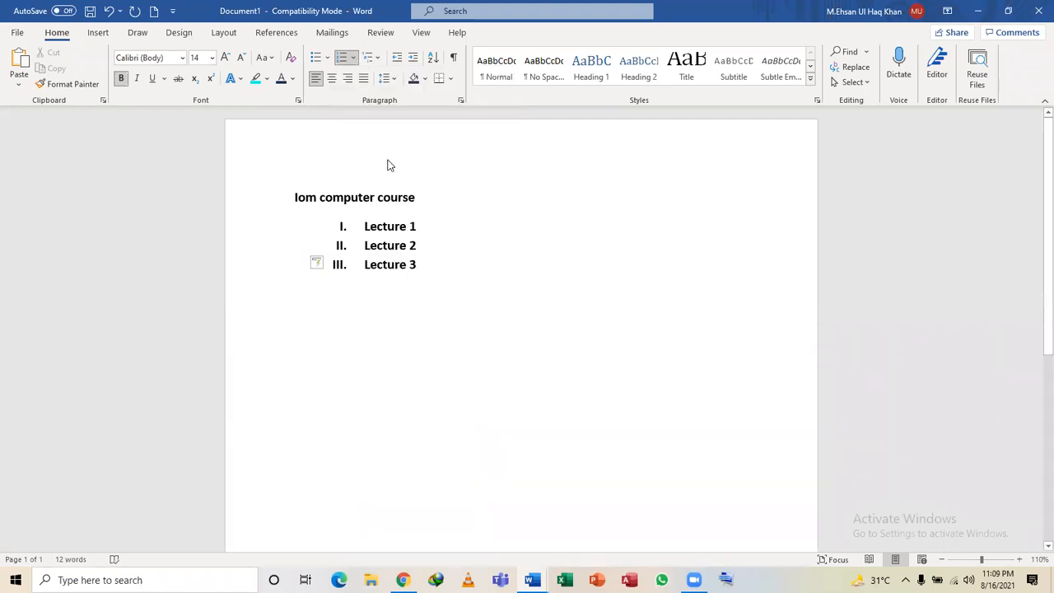
{"action": "left_click", "coordinate": [353, 57]}
{"action": "left_click", "coordinate": [418, 247]}
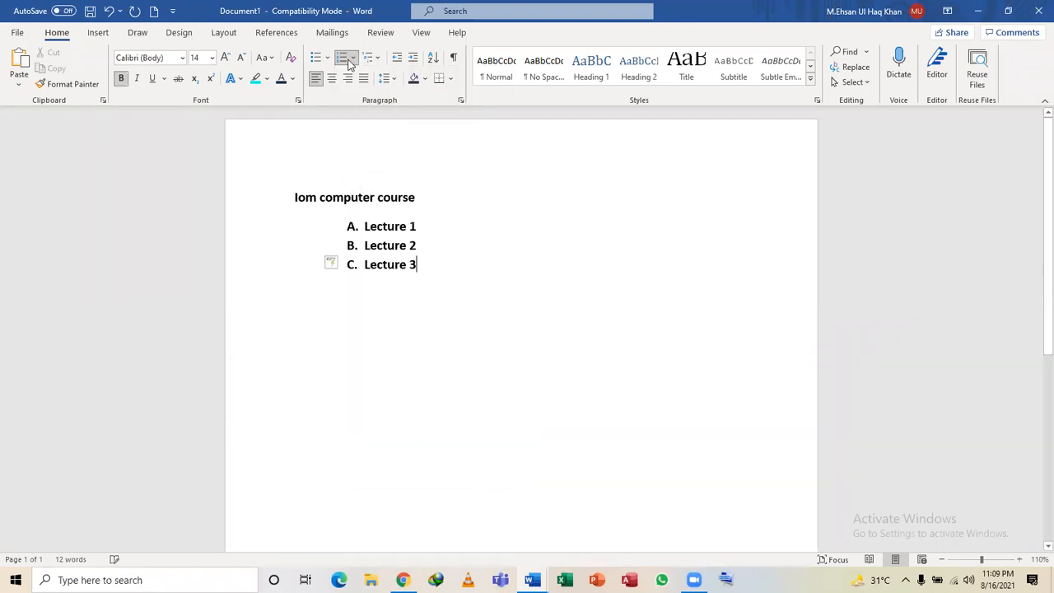
{"action": "left_click", "coordinate": [354, 58]}
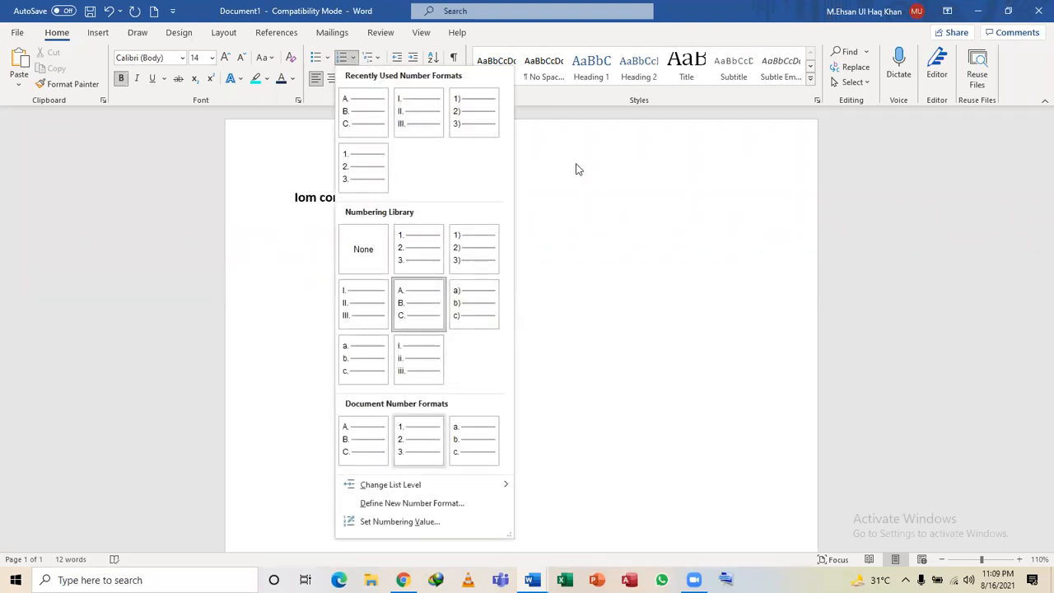
Apply the multilevel list format 1) a) i) to the lecture list.
{"action": "left_click", "coordinate": [372, 59]}
{"action": "left_click", "coordinate": [371, 57]}
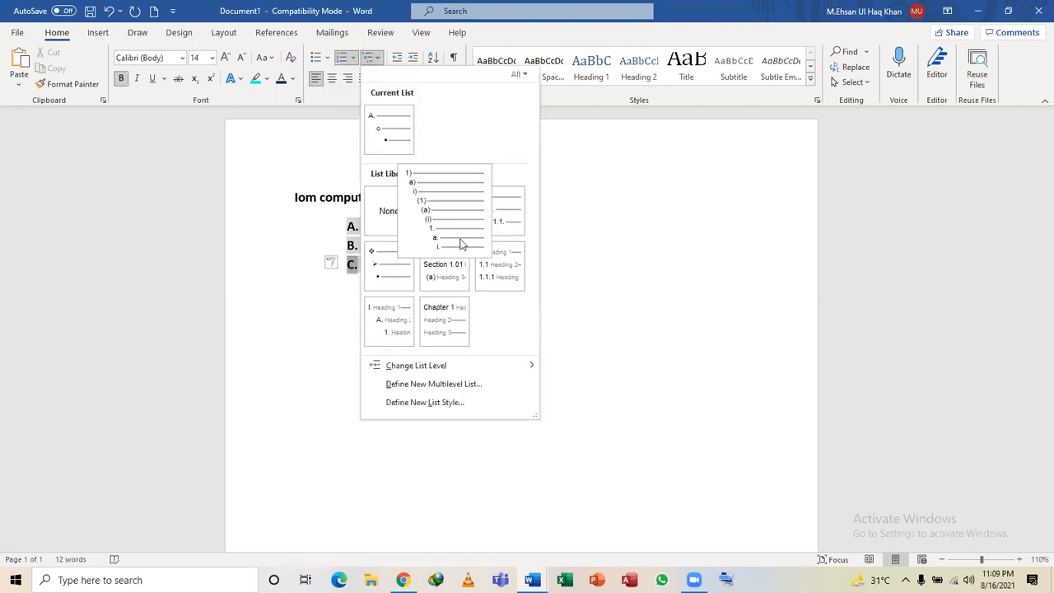
{"action": "left_click", "coordinate": [440, 216]}
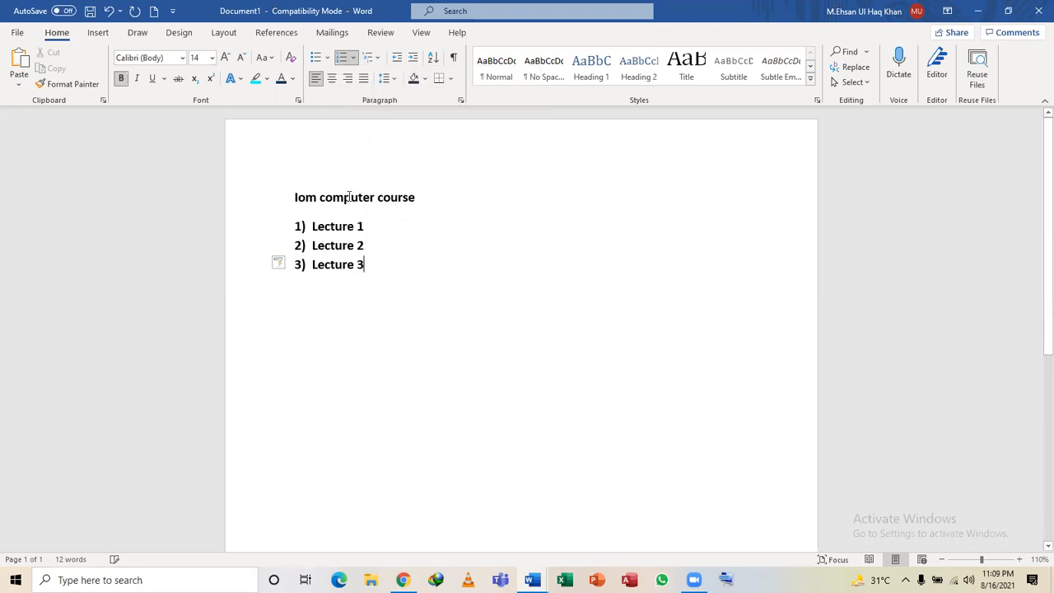
{"action": "left_click", "coordinate": [368, 58]}
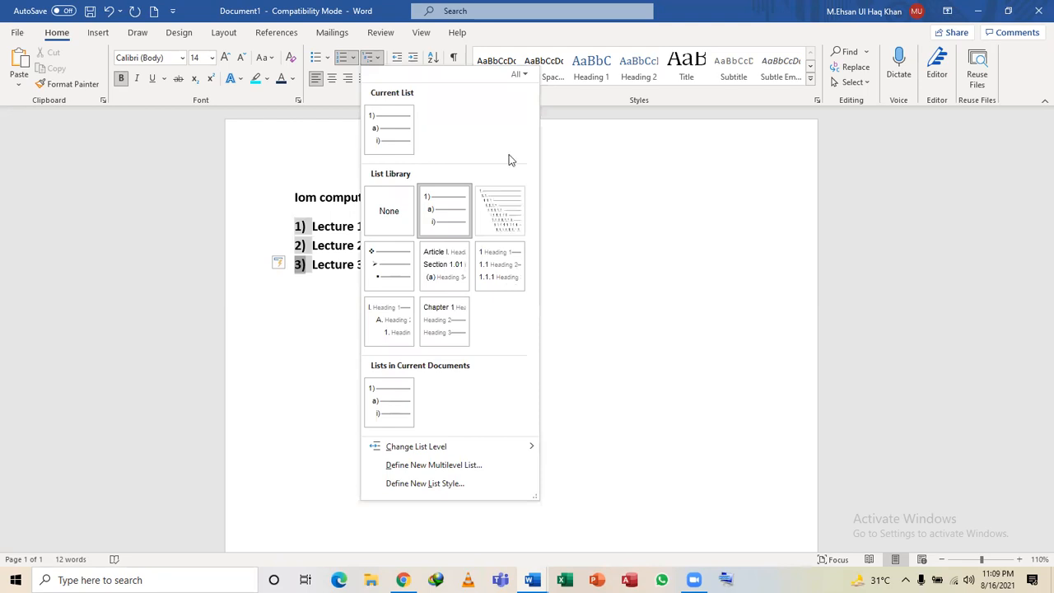
{"action": "left_click", "coordinate": [580, 279]}
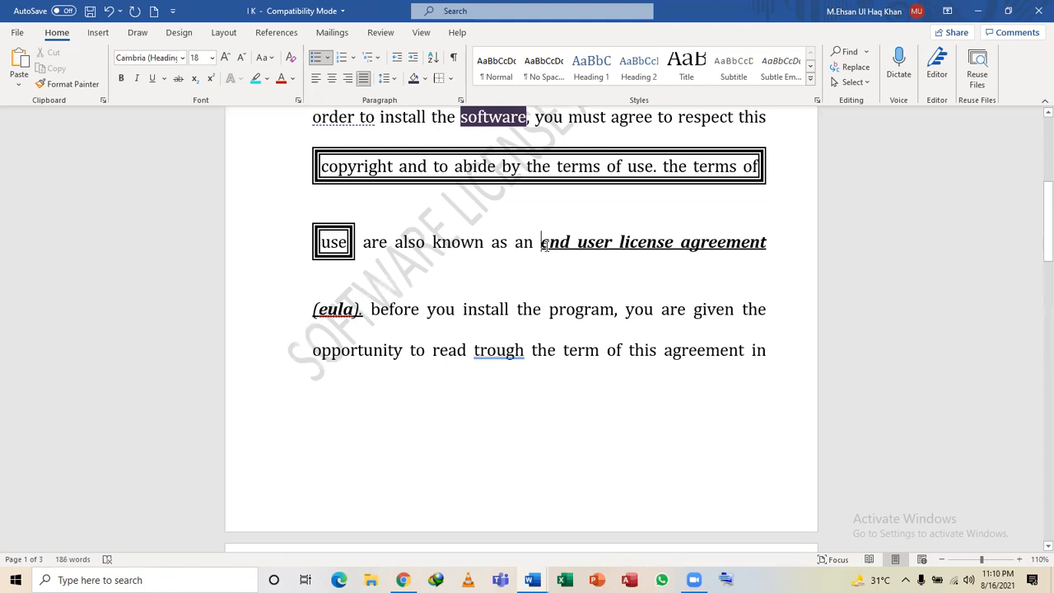
Look through the software license agreement document from its title to the numbered list under the Commands Used heading.
{"action": "scroll", "coordinate": [545, 245], "scroll_direction": "up", "scroll_amount": 2}
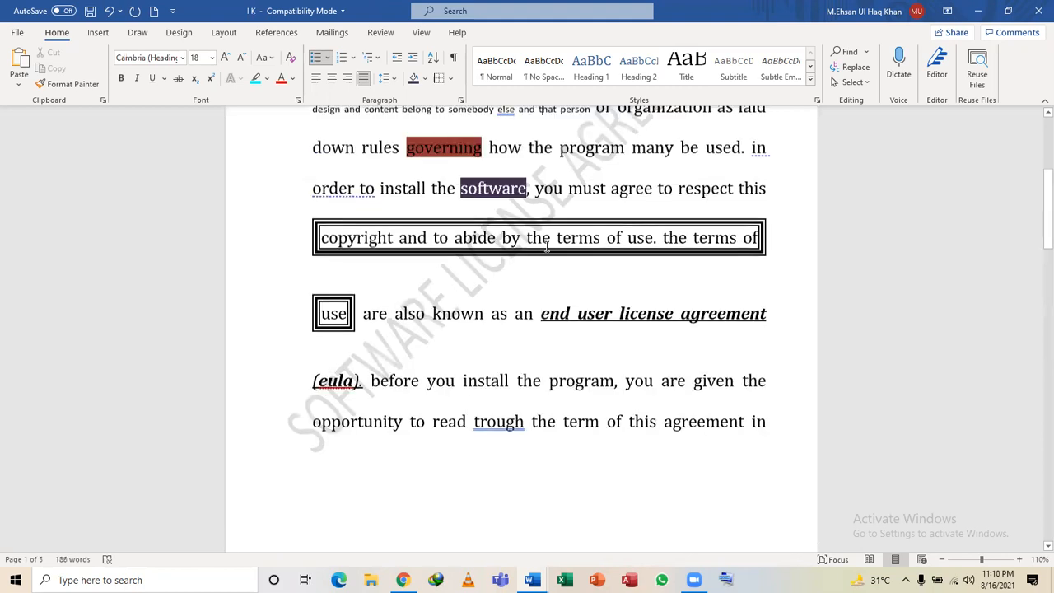
{"action": "scroll", "coordinate": [547, 247], "scroll_direction": "up", "scroll_amount": 1}
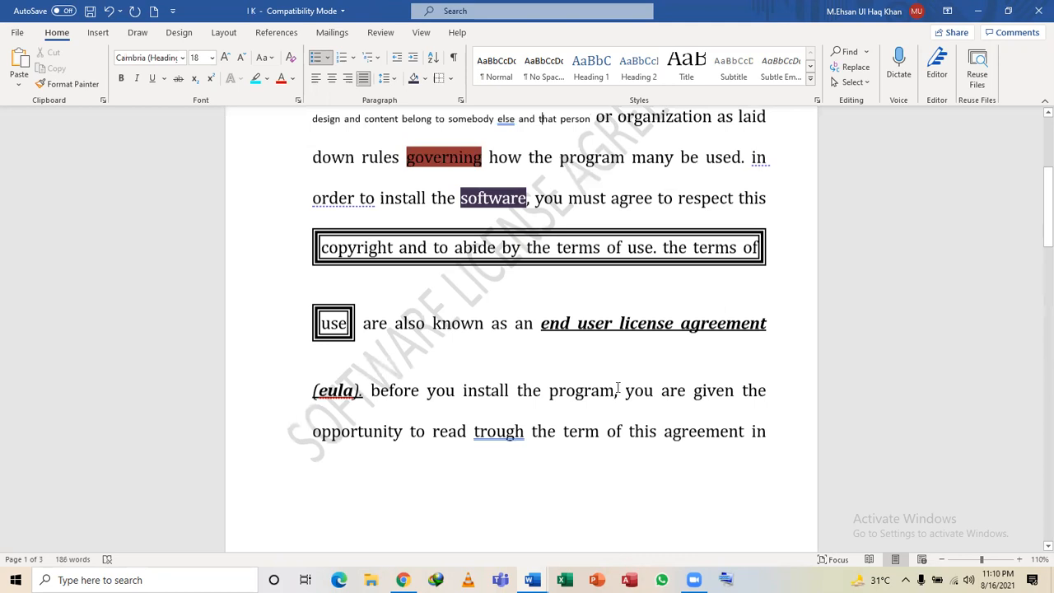
{"action": "key", "text": "Up"}
{"action": "key", "text": "Up"}
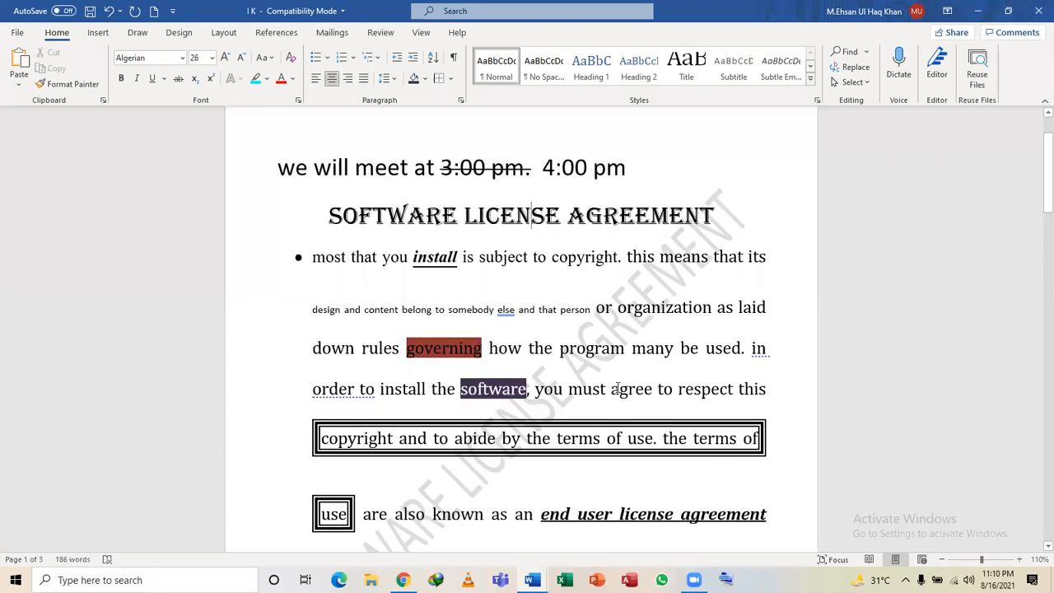
{"action": "left_click", "coordinate": [618, 389]}
{"action": "key", "text": "Page_Down"}
{"action": "key", "text": "Page_Down"}
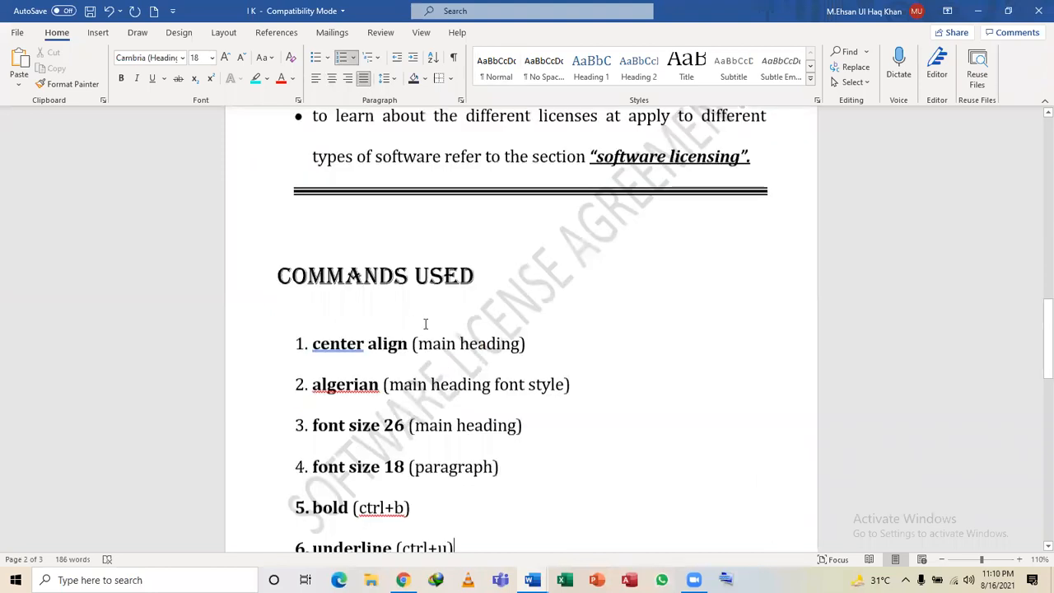
Try the Title, Subtitle and Heading 1 styles on "organization", keep Title, and apply the No Spacing style to its paragraph.
{"action": "key", "text": "Up"}
{"action": "key", "text": "Up"}
{"action": "key", "text": "Up"}
{"action": "key", "text": "Up"}
{"action": "key", "text": "Up"}
{"action": "key", "text": "Up"}
{"action": "key", "text": "Up"}
{"action": "key", "text": "Up"}
{"action": "key", "text": "Up"}
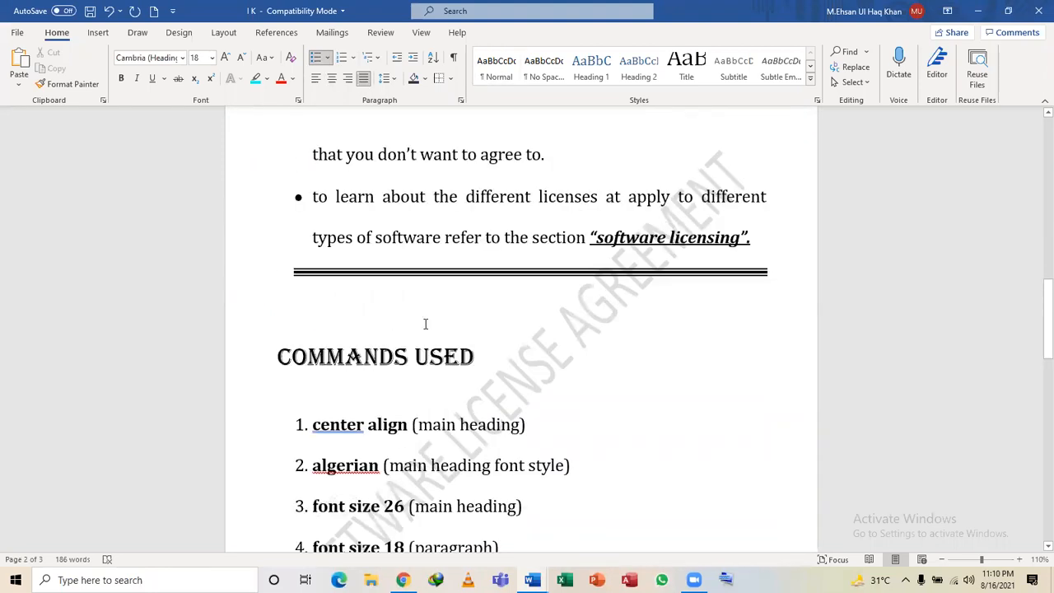
{"action": "key", "text": "Page_Up"}
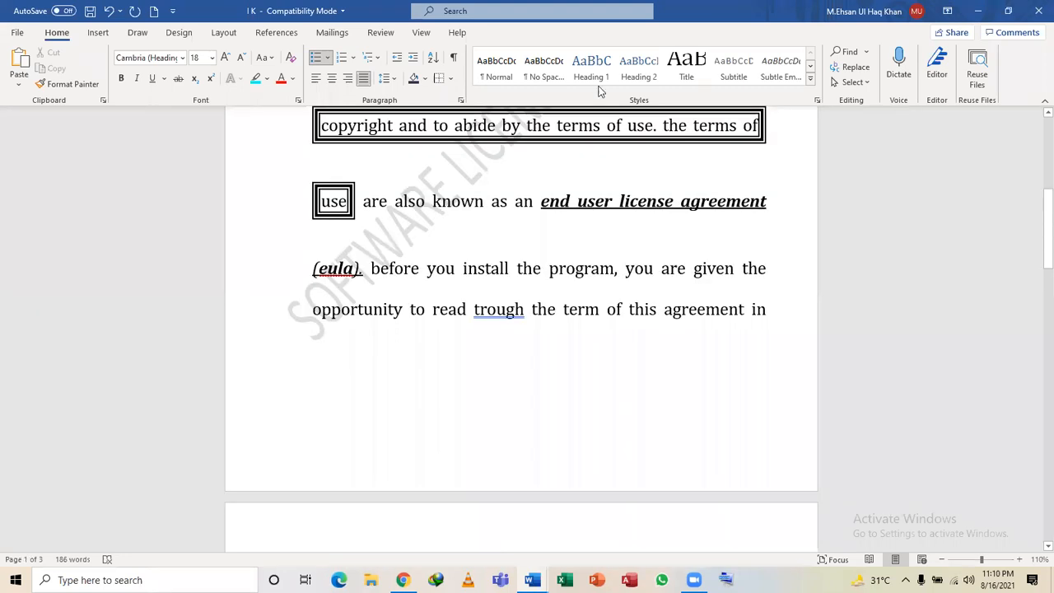
{"action": "key", "text": "Page_Up"}
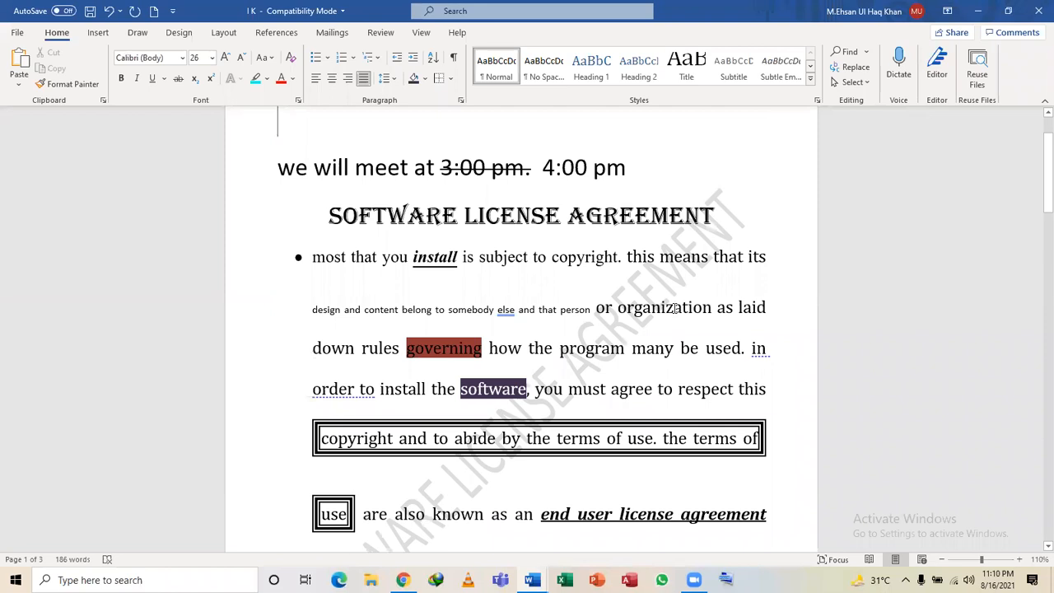
{"action": "double_click", "coordinate": [675, 307]}
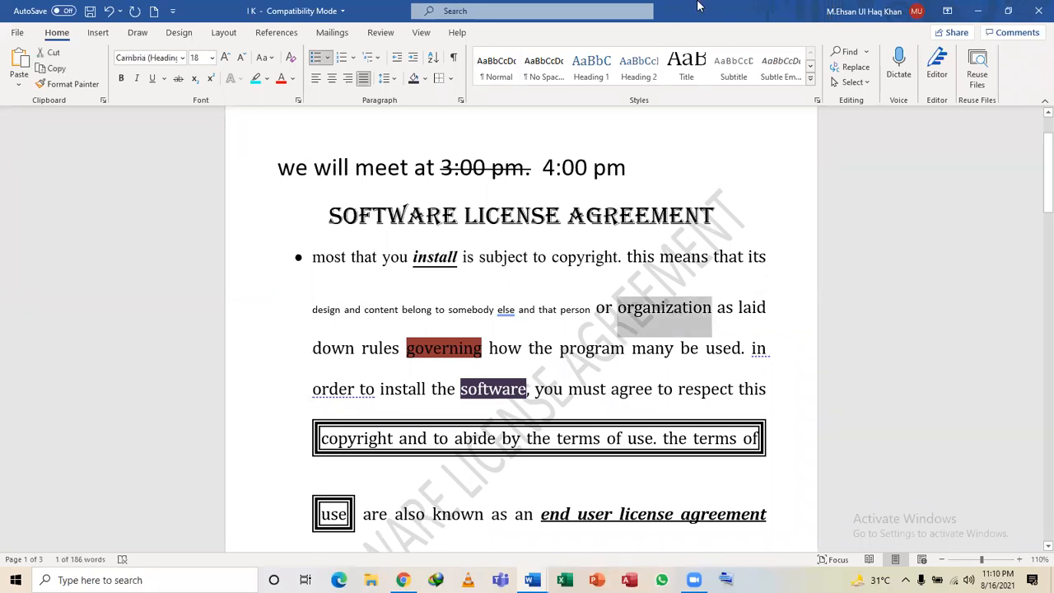
{"action": "left_click", "coordinate": [705, 75]}
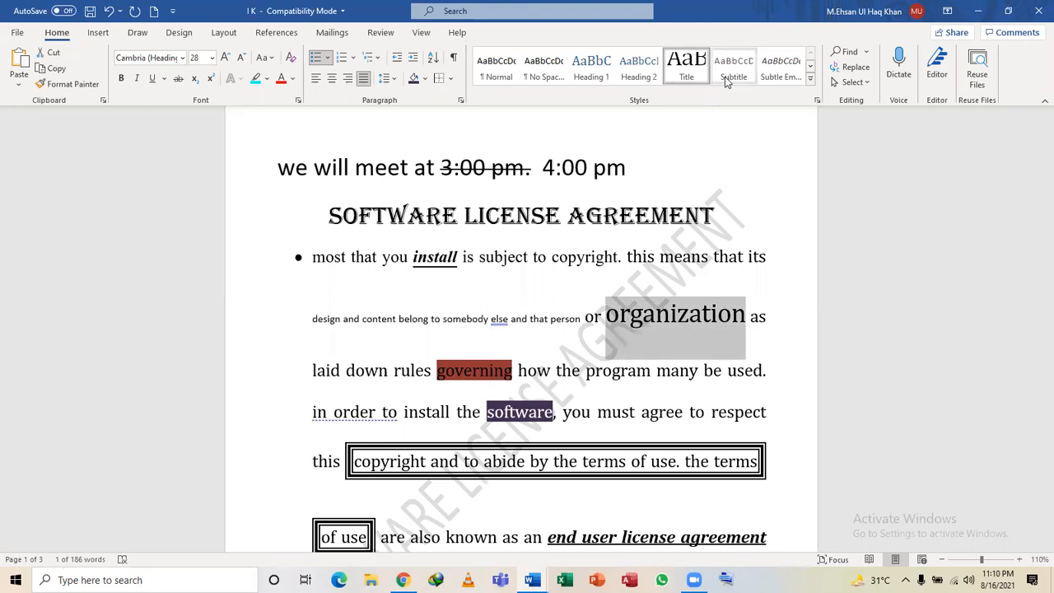
{"action": "left_click", "coordinate": [728, 76]}
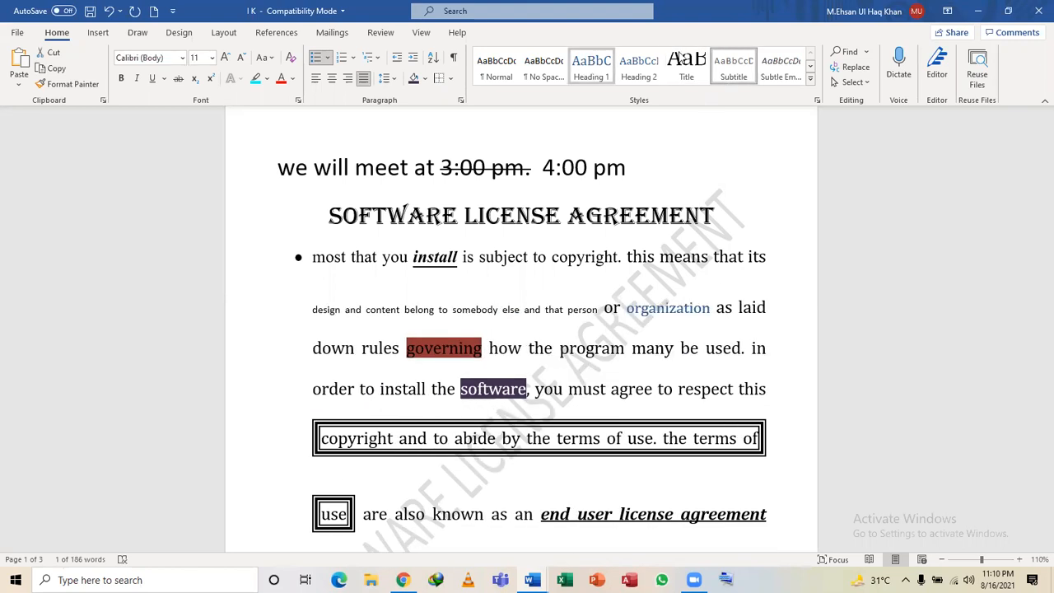
{"action": "left_click", "coordinate": [756, 73]}
{"action": "left_click", "coordinate": [759, 73]}
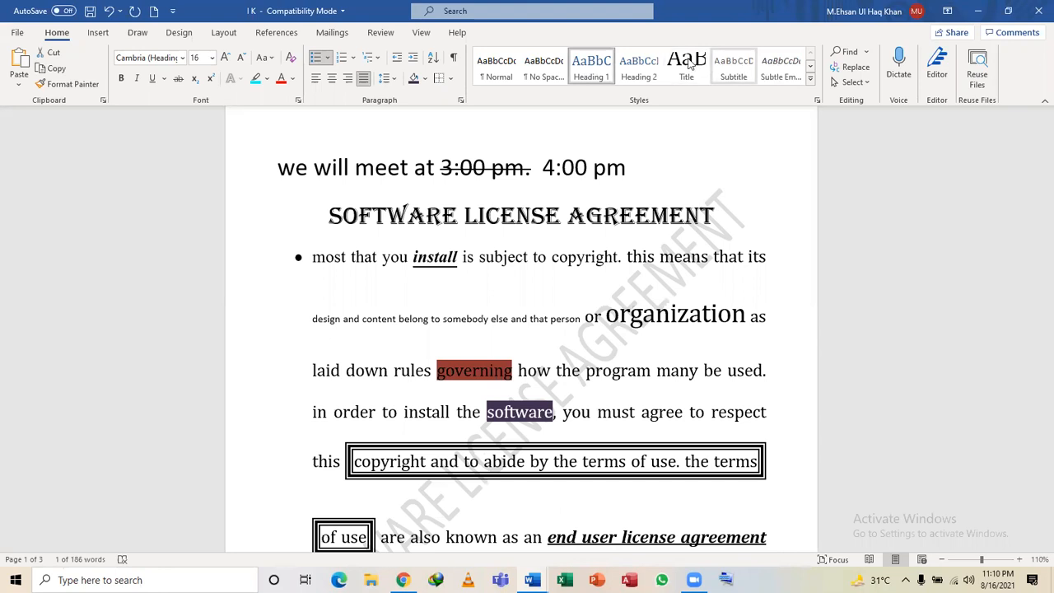
{"action": "left_click", "coordinate": [545, 67]}
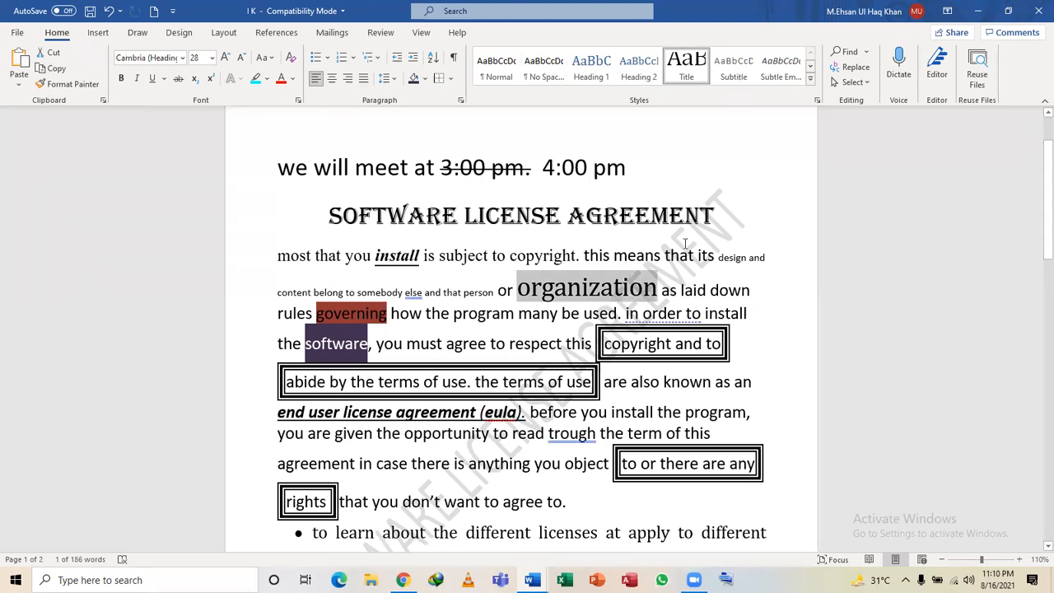
{"action": "left_click", "coordinate": [689, 288]}
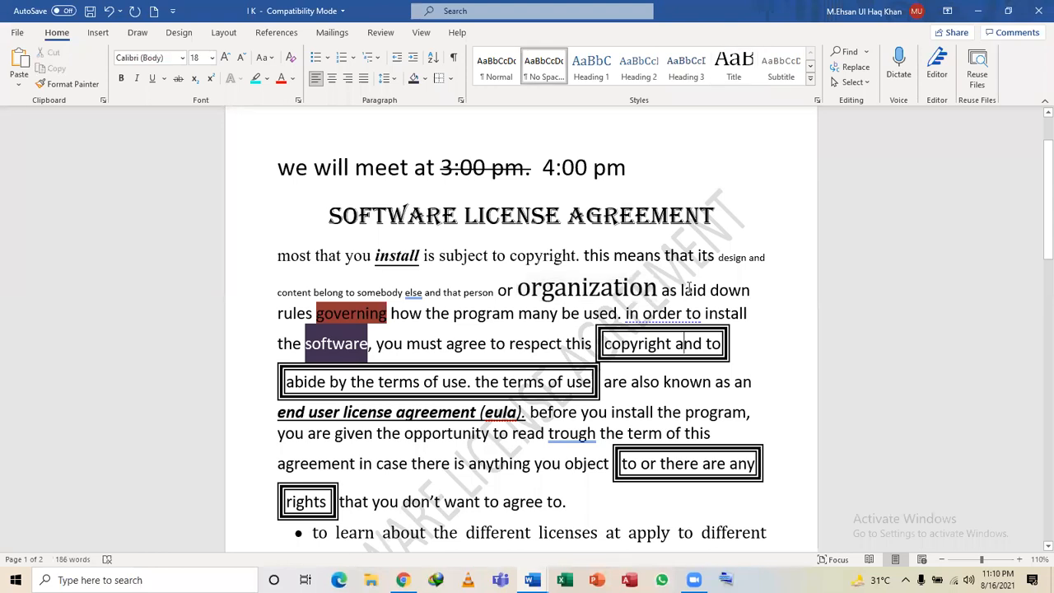
Correct the misspelled word "trough" to "through" in the agreement paragraph and save the document.
{"action": "key", "text": "Left"}
{"action": "key", "text": "Down"}
{"action": "key", "text": "Down"}
{"action": "left_click", "coordinate": [664, 411]}
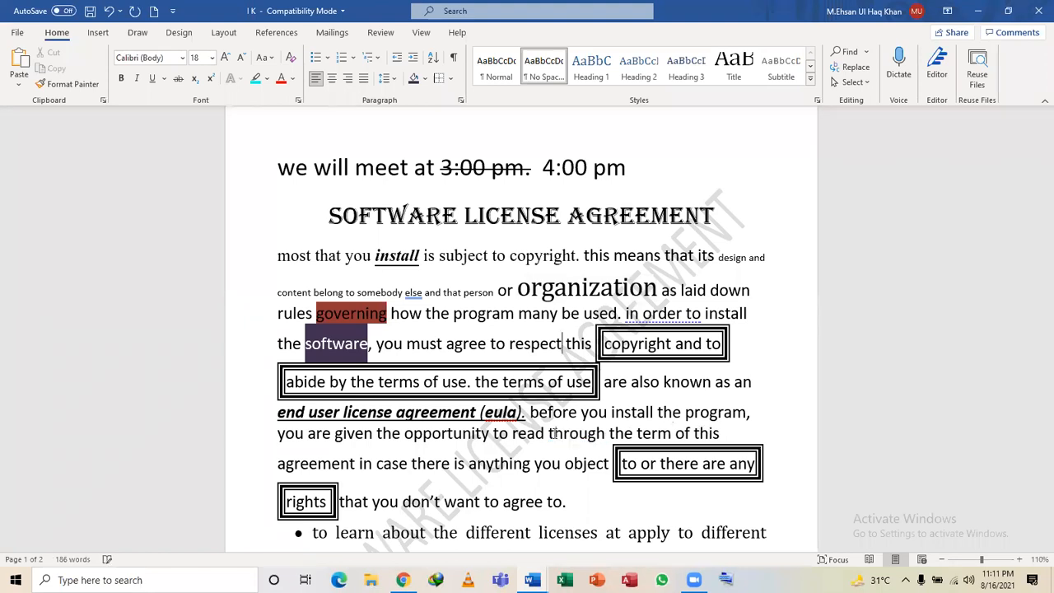
{"action": "key", "text": "ctrl+s"}
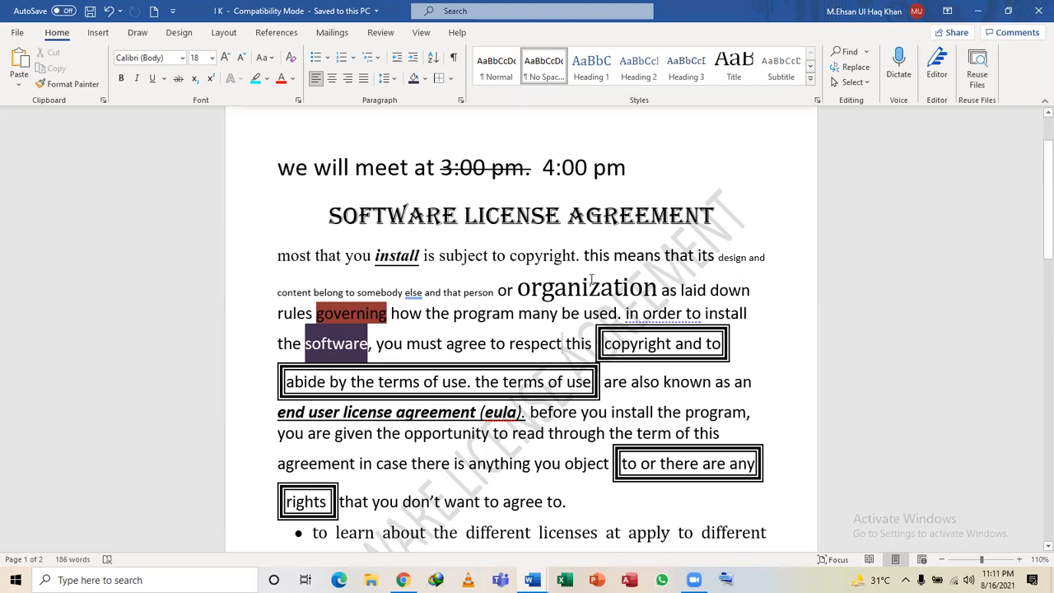
Search the document for "is" in the Navigation pane.
{"action": "scroll", "coordinate": [669, 332], "scroll_direction": "down", "scroll_amount": 1}
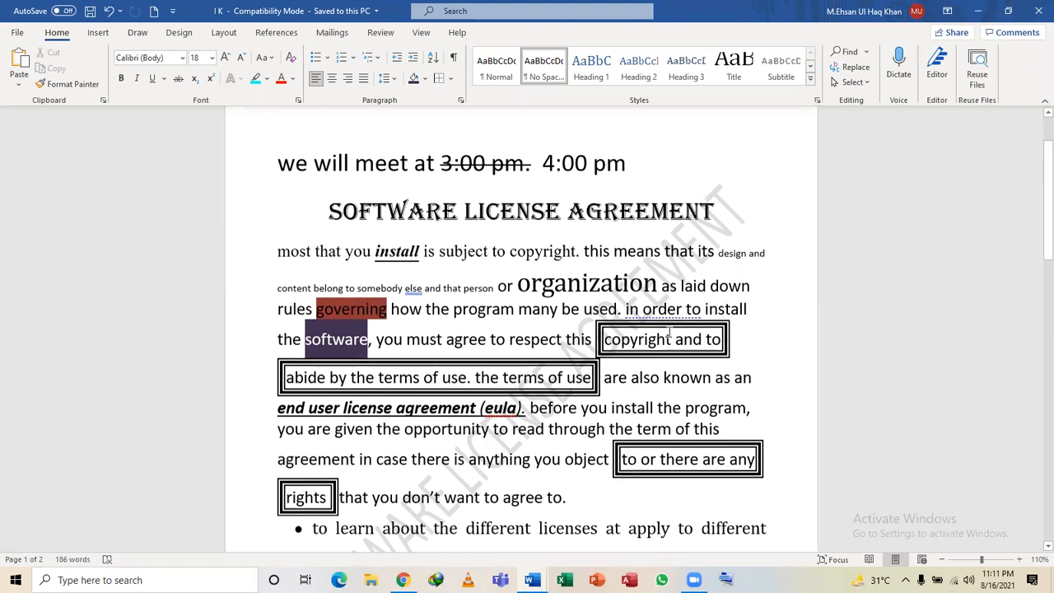
{"action": "scroll", "coordinate": [669, 332], "scroll_direction": "down", "scroll_amount": 1}
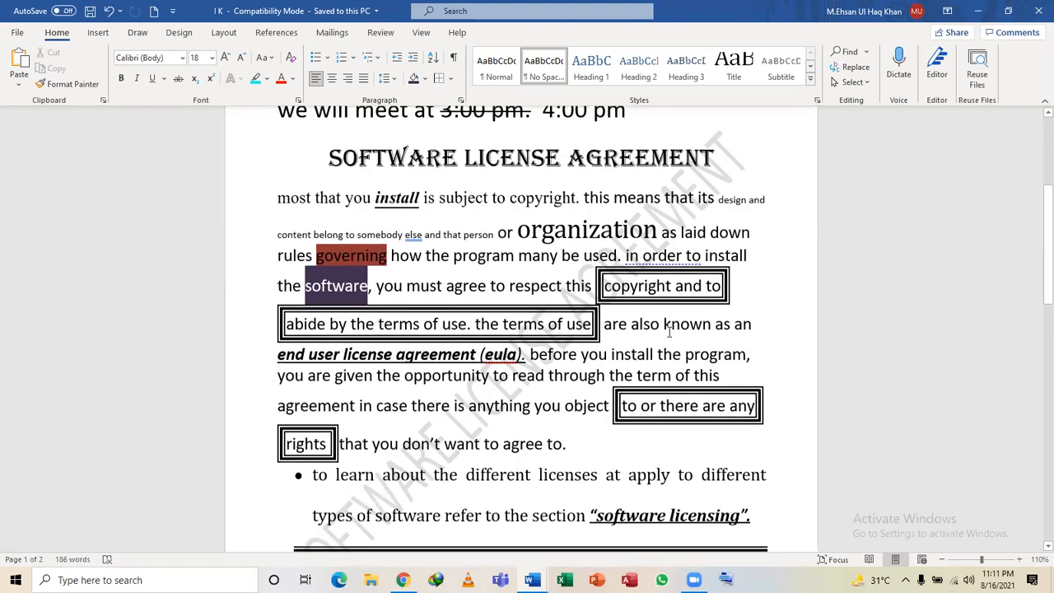
{"action": "scroll", "coordinate": [669, 332], "scroll_direction": "up", "scroll_amount": 1}
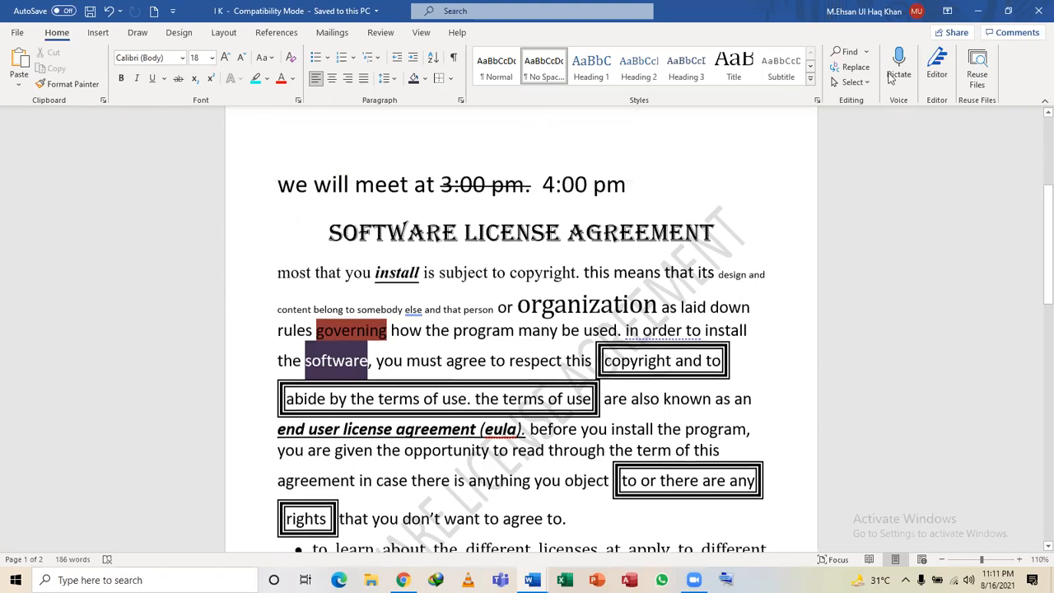
{"action": "scroll", "coordinate": [854, 127], "scroll_direction": "up", "scroll_amount": 1}
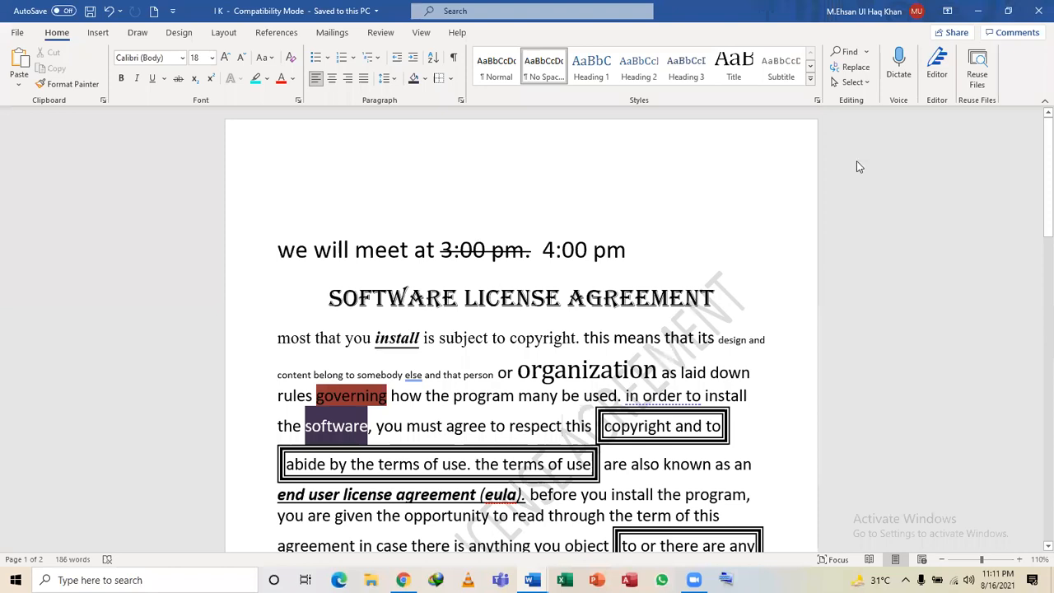
{"action": "left_click", "coordinate": [866, 53]}
{"action": "left_click", "coordinate": [864, 71]}
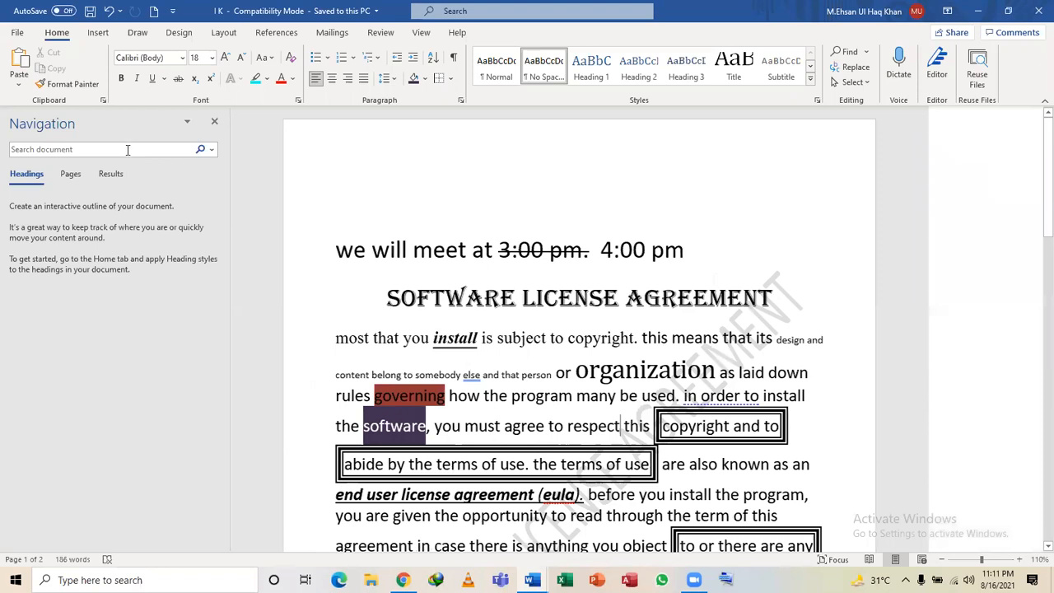
{"action": "left_click", "coordinate": [128, 149]}
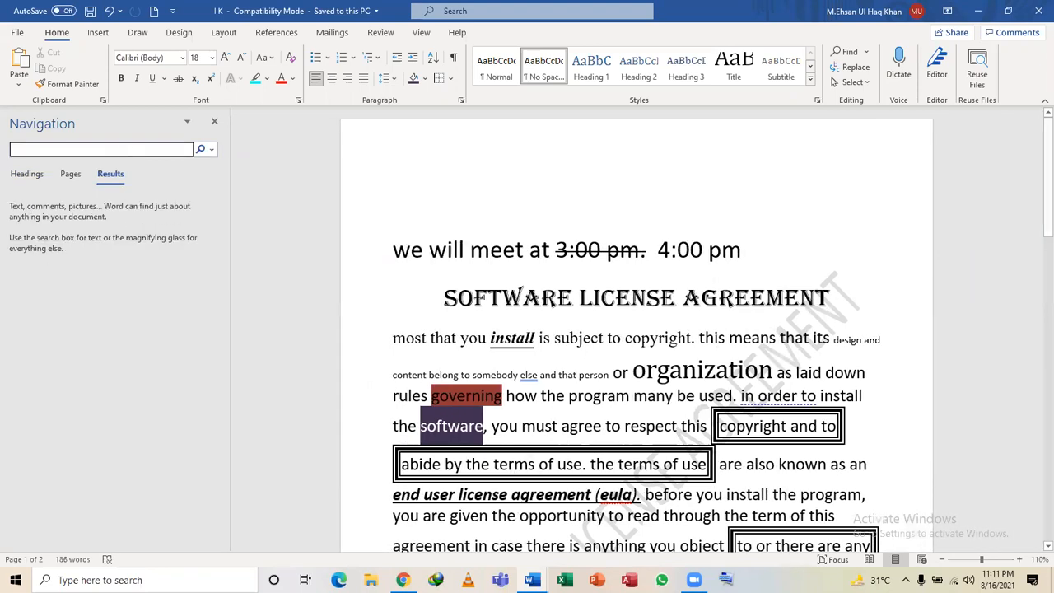
{"action": "type", "text": "is"}
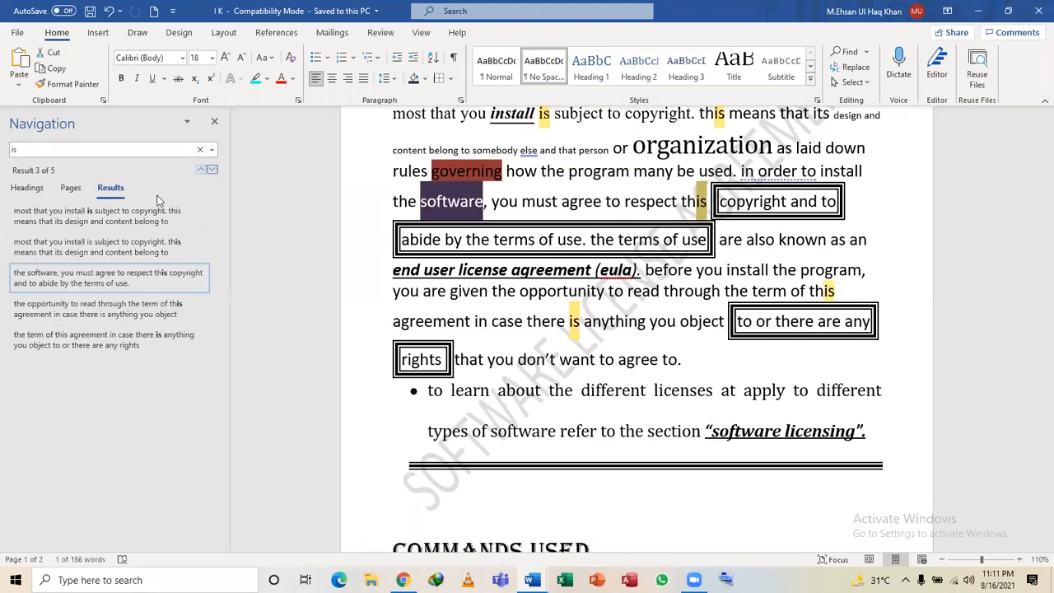
Step forward and backward through the matches for "is" in the agreement text.
{"action": "left_click", "coordinate": [210, 169]}
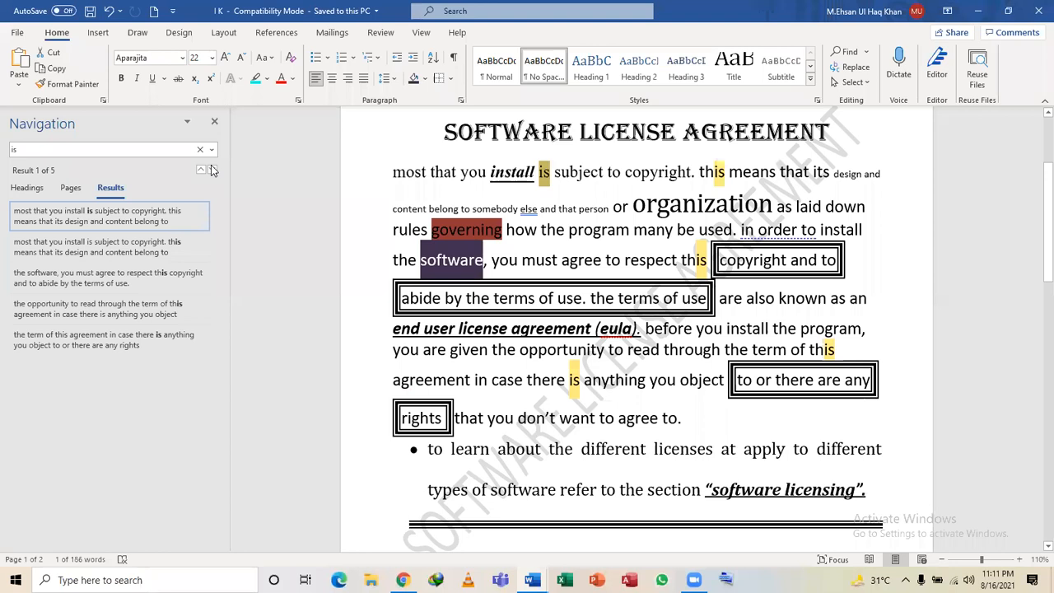
{"action": "double_click", "coordinate": [210, 167]}
{"action": "double_click", "coordinate": [211, 167]}
{"action": "left_click", "coordinate": [202, 170]}
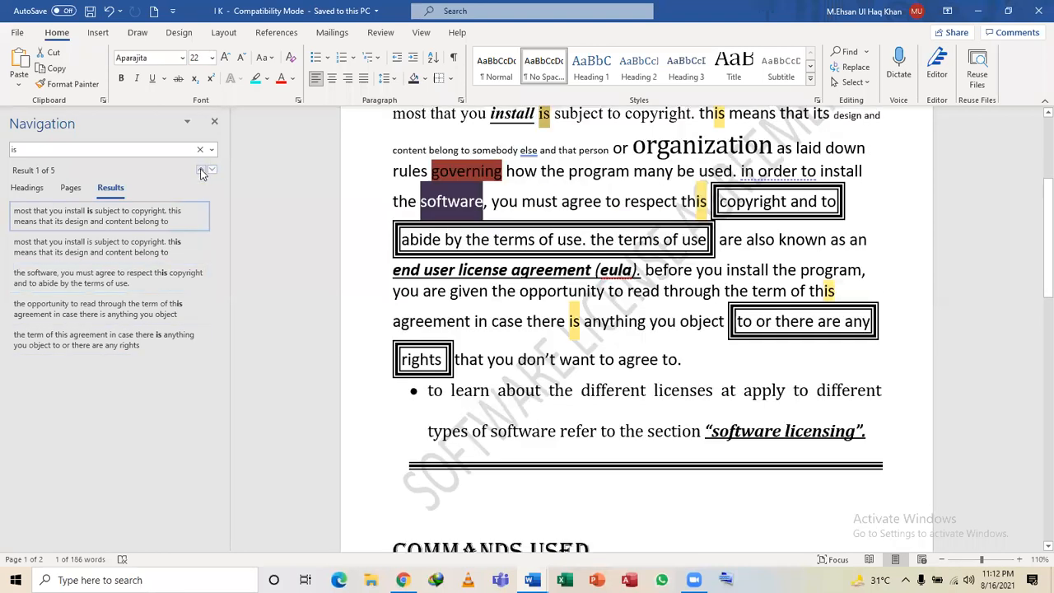
{"action": "left_click", "coordinate": [202, 171]}
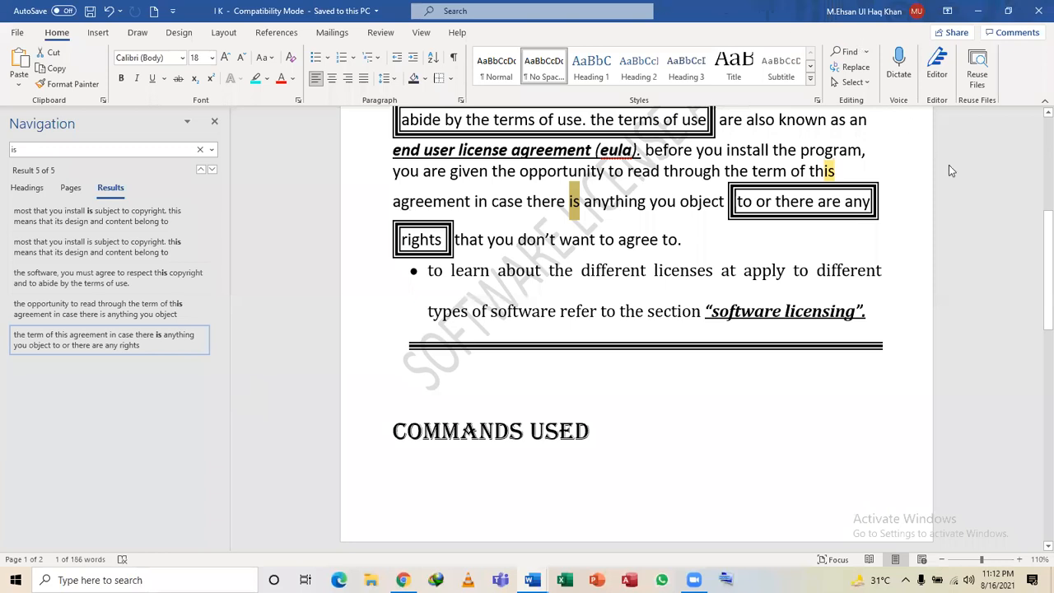
Clear the document search and use Go To to jump through the document by page and section number.
{"action": "left_click", "coordinate": [865, 51]}
{"action": "left_click", "coordinate": [868, 106]}
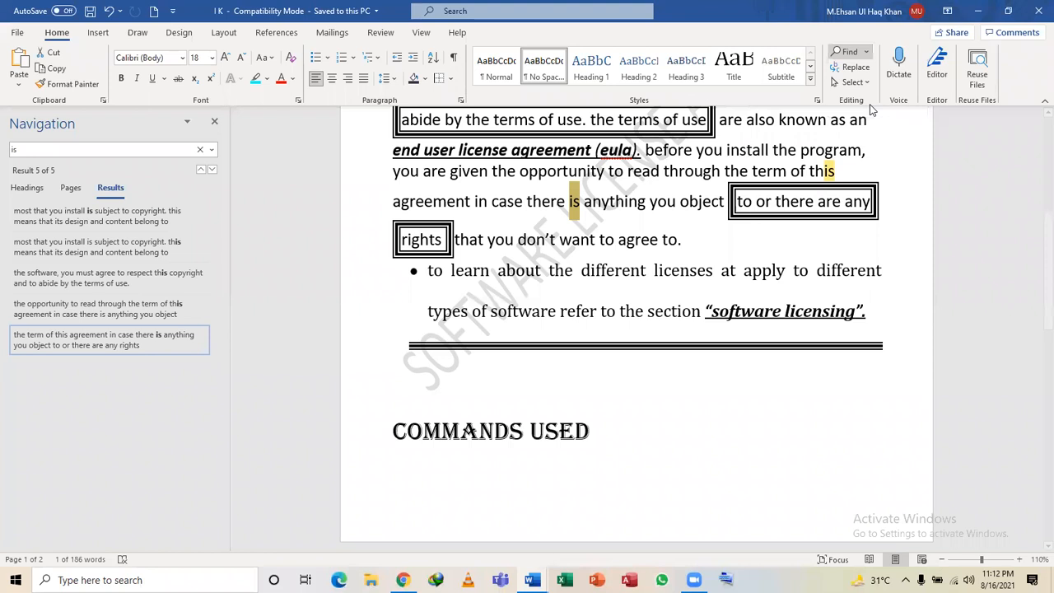
{"action": "key", "text": "Escape"}
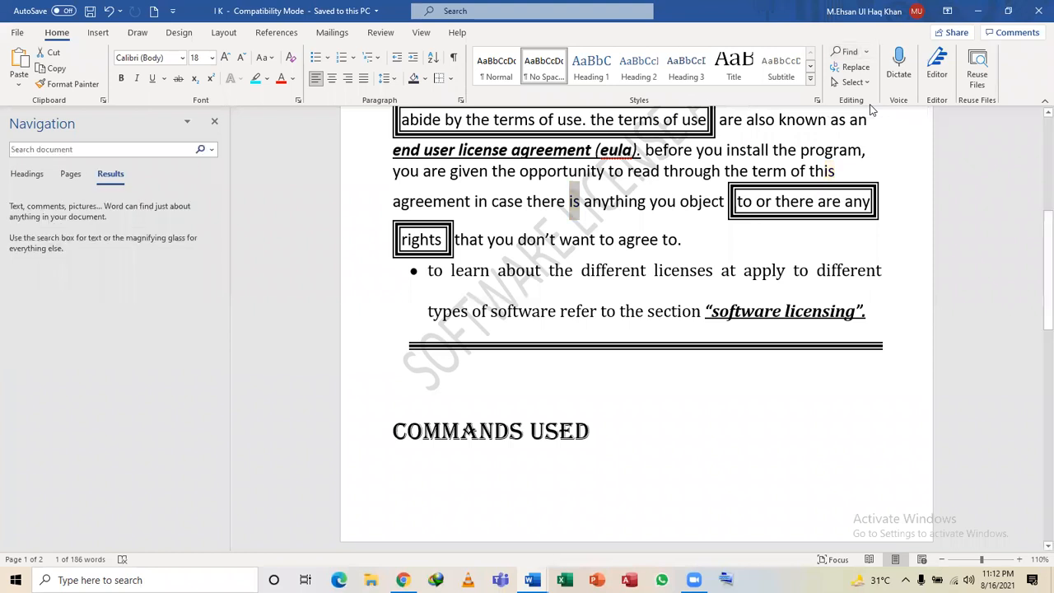
{"action": "key", "text": "ctrl+g"}
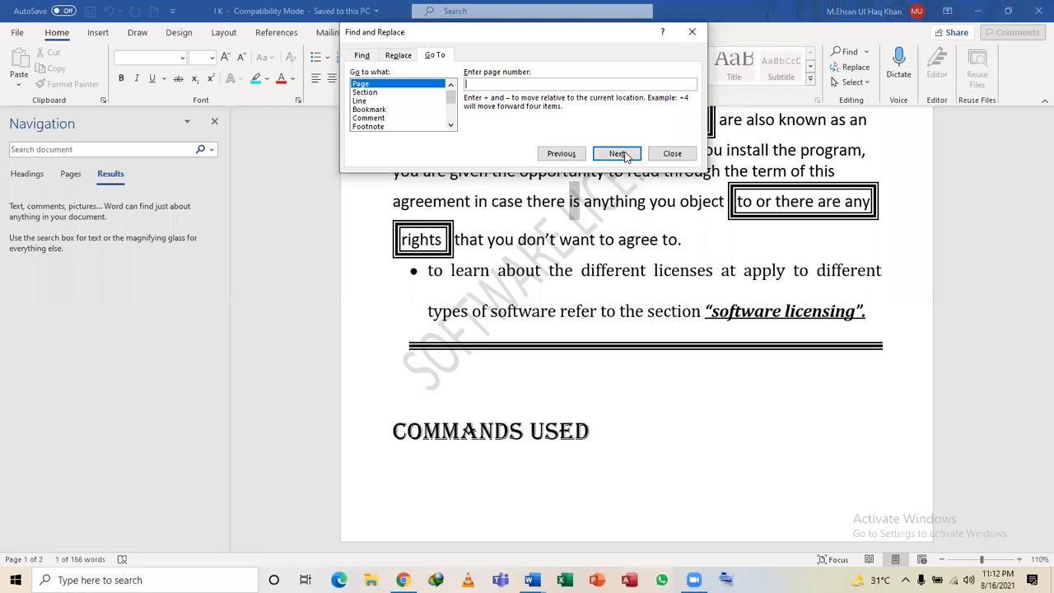
{"action": "type", "text": "3"}
{"action": "key", "text": "Return"}
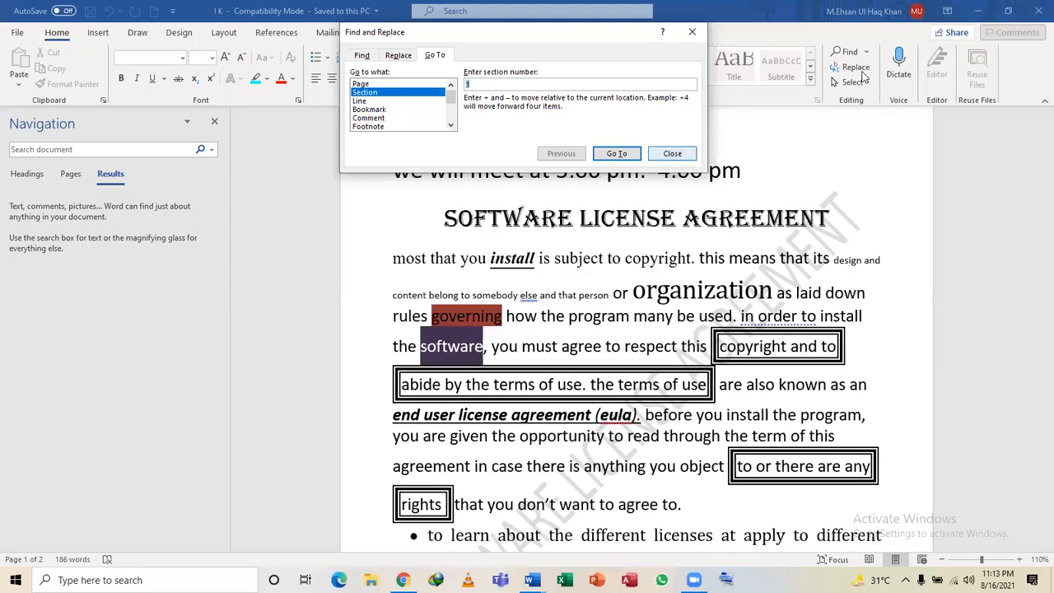
{"action": "key", "text": "Escape"}
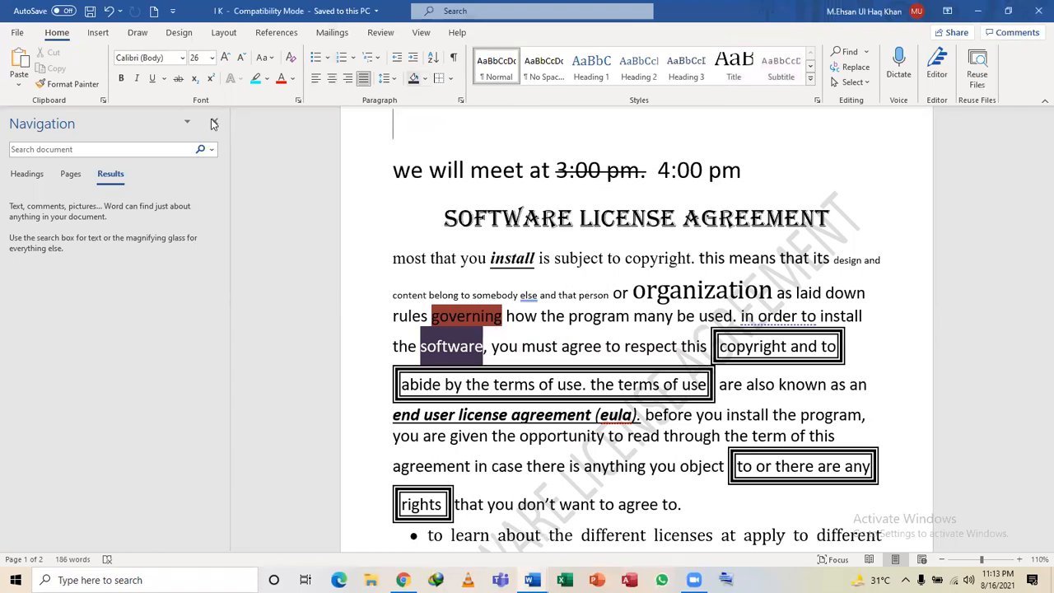
Set up a replacement of "is" with "of" and find the first match in the agreement text.
{"action": "left_click", "coordinate": [862, 72]}
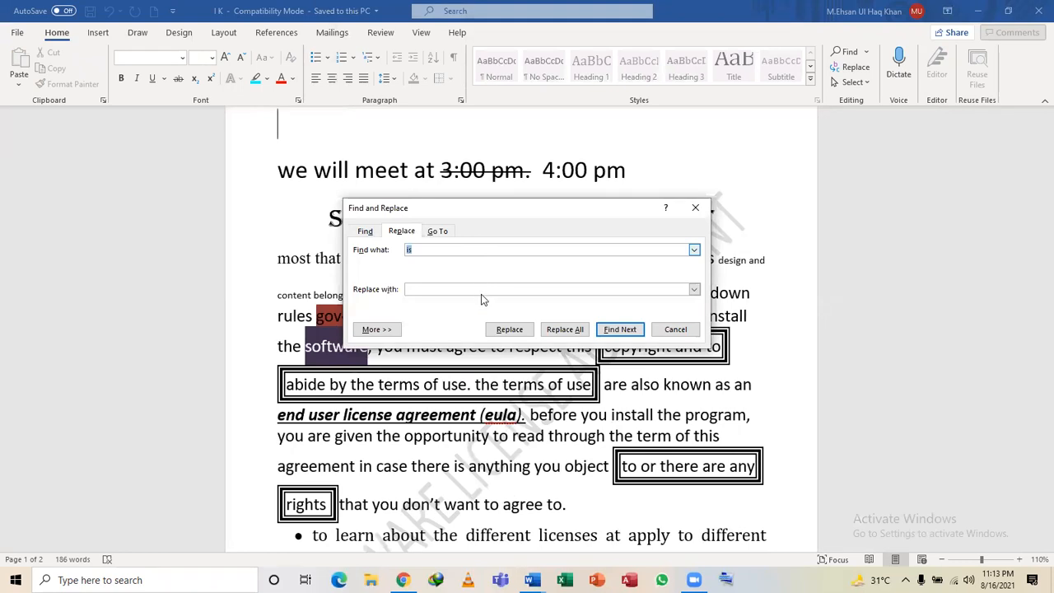
{"action": "key", "text": "Tab"}
{"action": "type", "text": "of"}
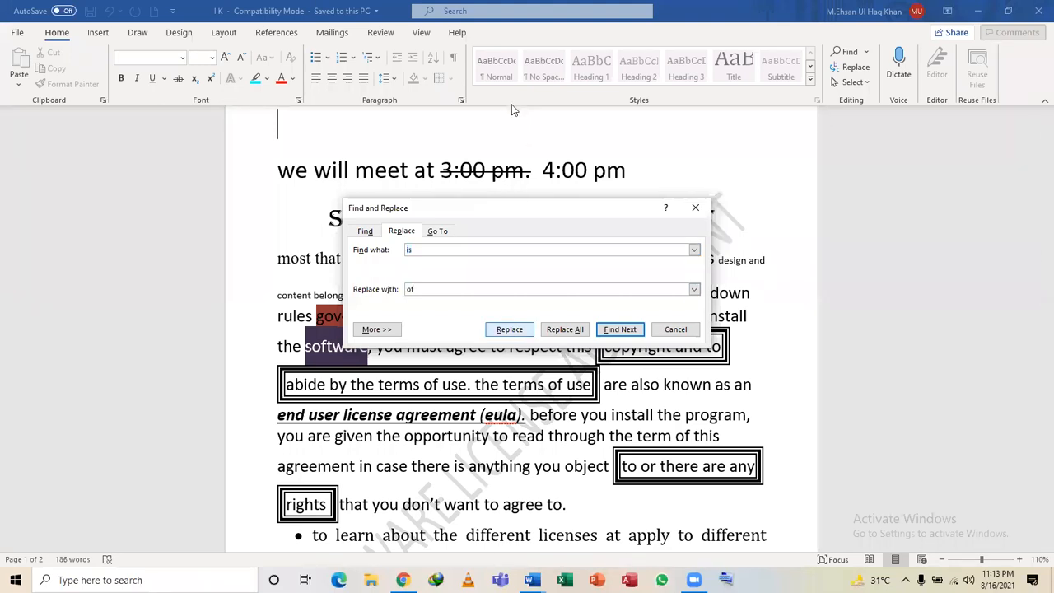
{"action": "key", "text": "Return"}
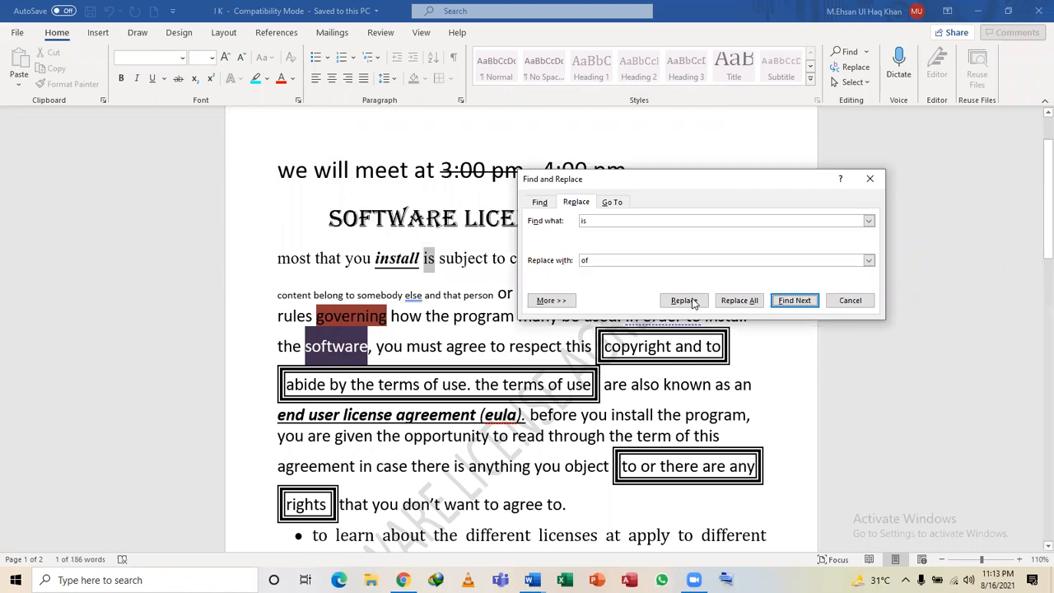
Replace the first four matches of "is" with "of" one by one, and the rest using Replace All.
{"action": "left_click", "coordinate": [684, 300]}
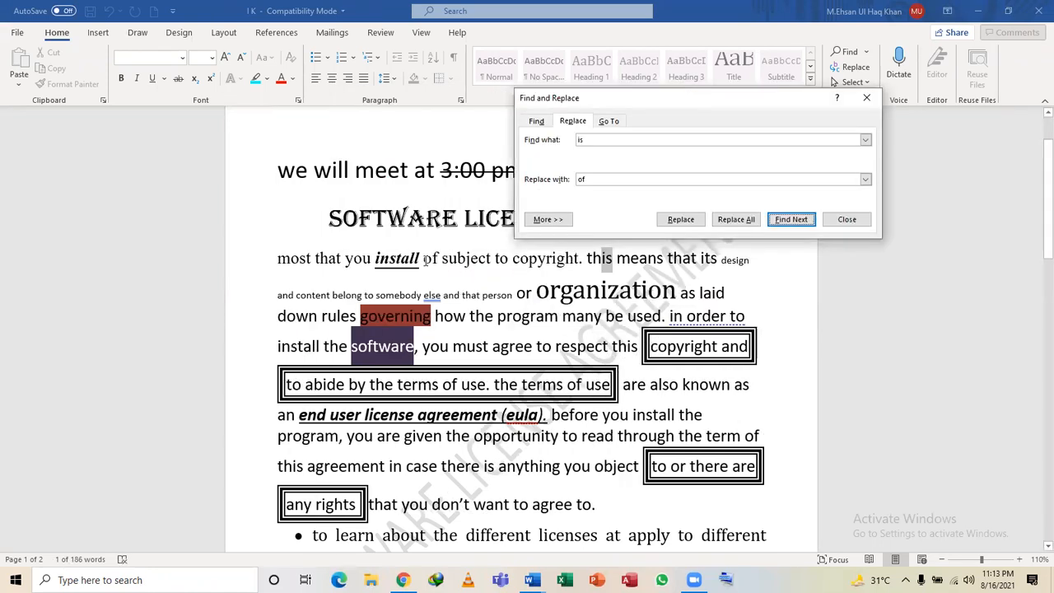
{"action": "left_click", "coordinate": [682, 219]}
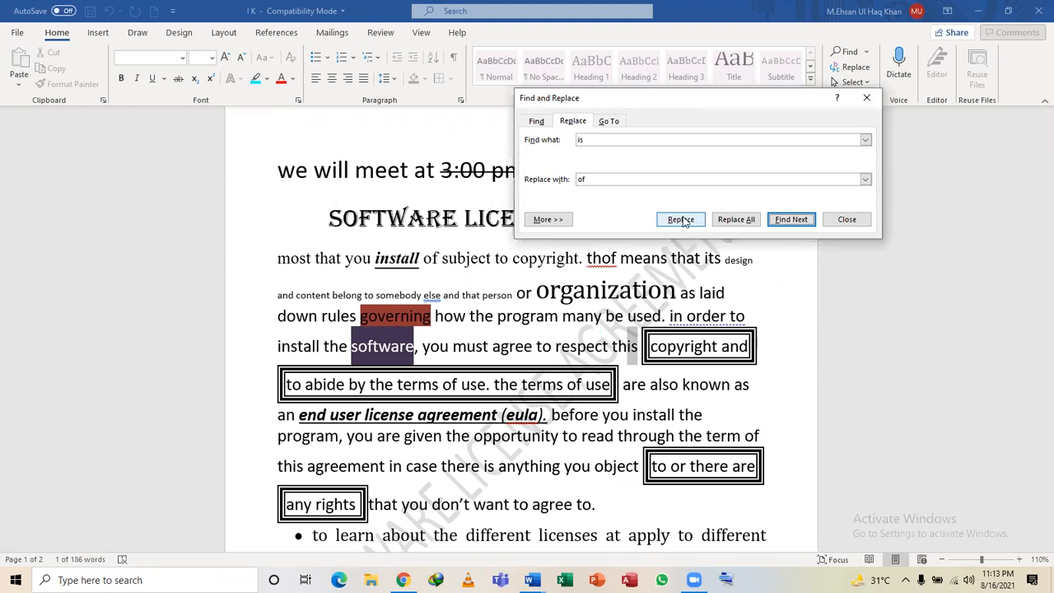
{"action": "left_click", "coordinate": [681, 219]}
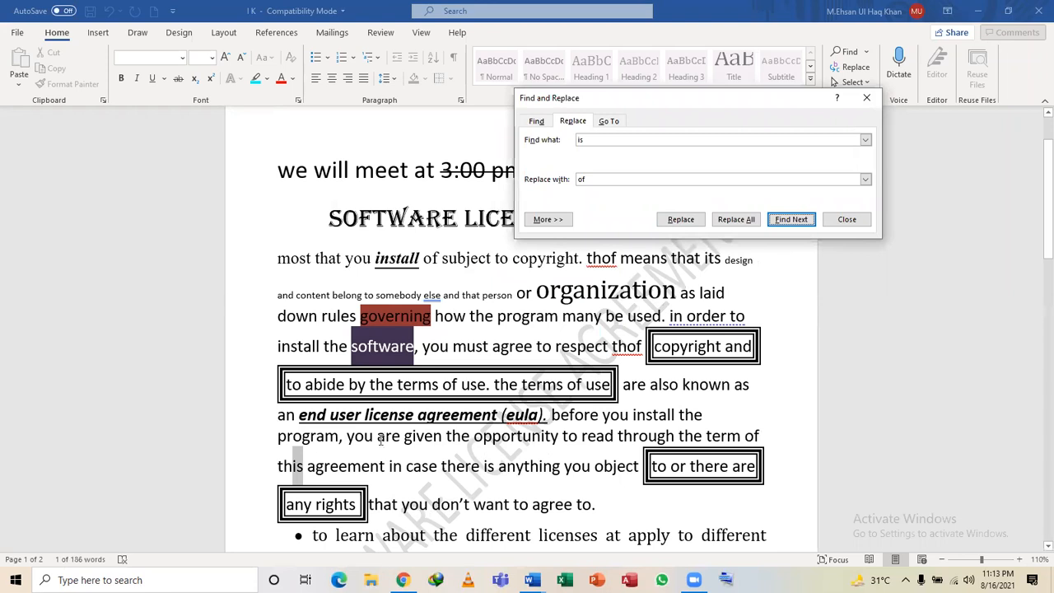
{"action": "left_click", "coordinate": [681, 219]}
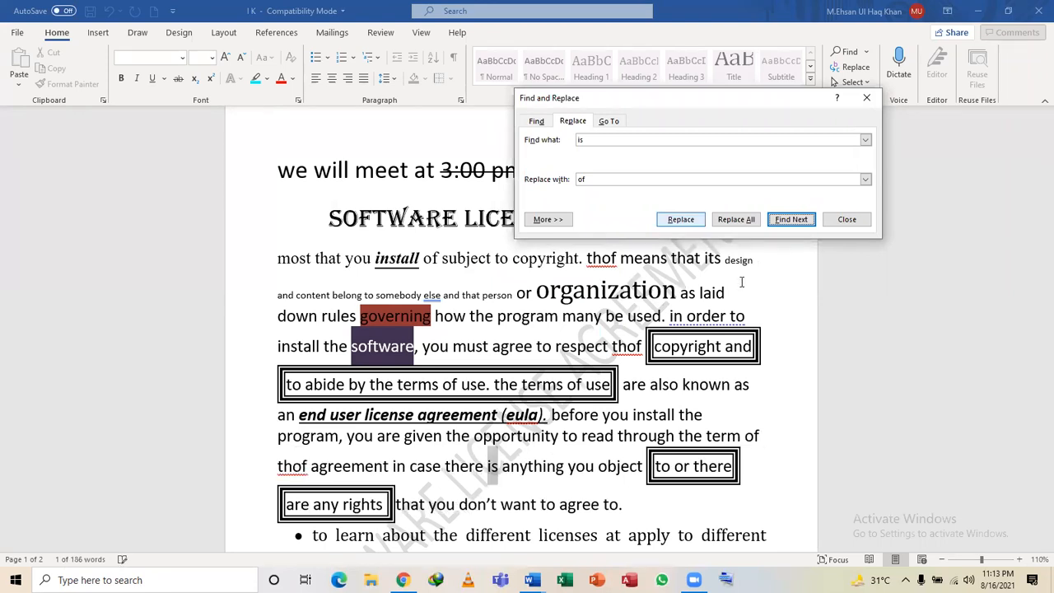
{"action": "left_click", "coordinate": [735, 219]}
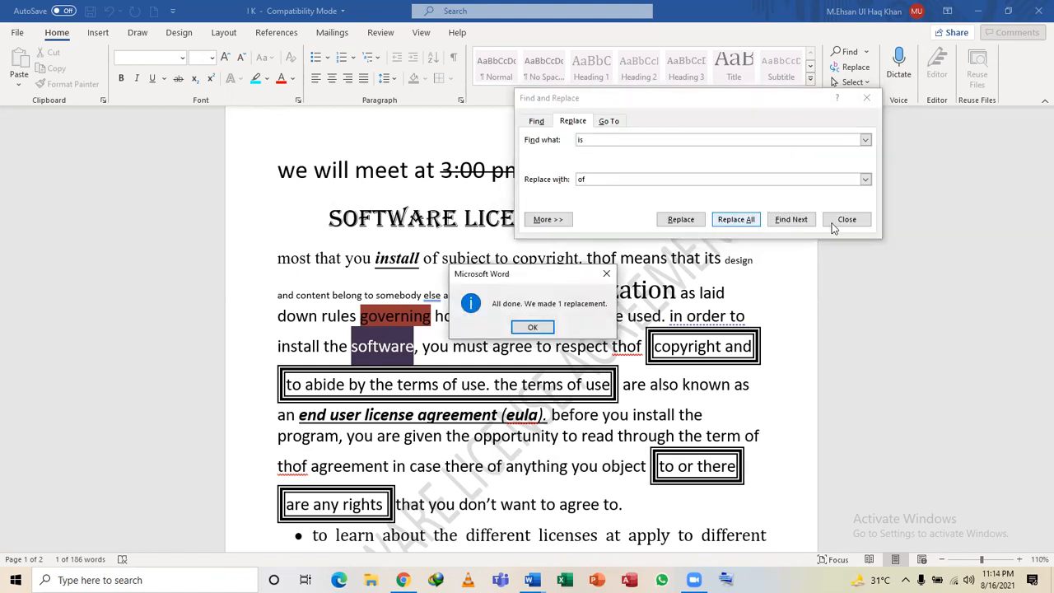
{"action": "left_click", "coordinate": [543, 327]}
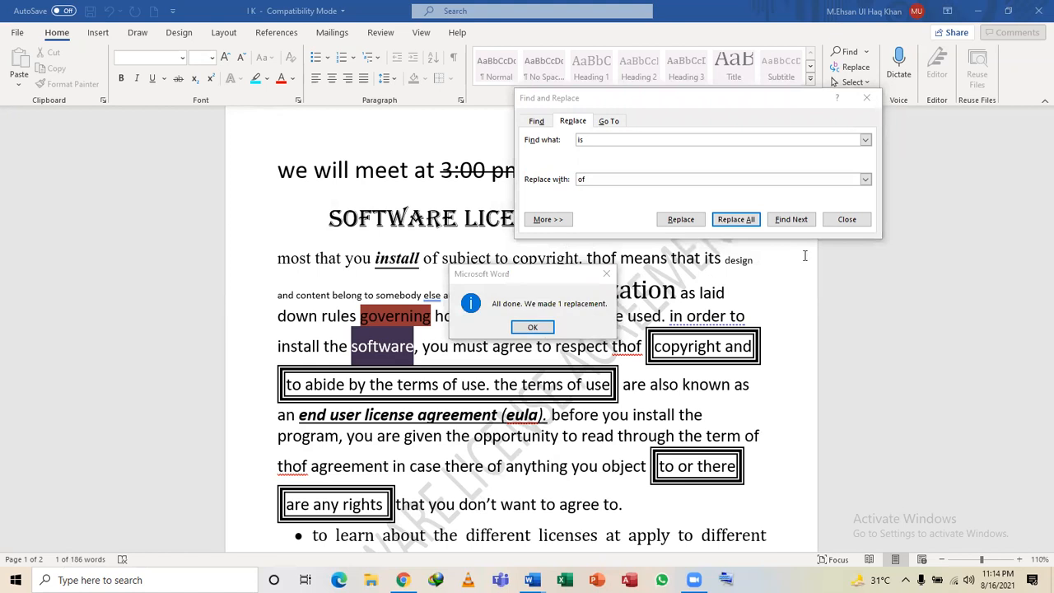
Close the replacement dialogs, select the word "means" in the agreement, and select all text with similar formatting.
{"action": "key", "text": "Escape"}
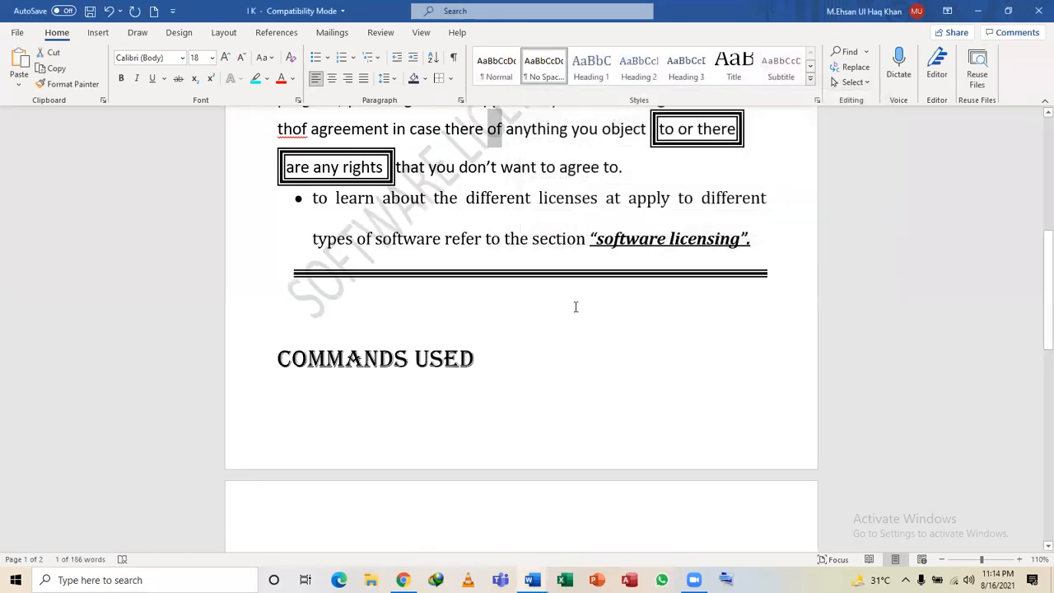
{"action": "scroll", "coordinate": [865, 86], "scroll_direction": "up", "scroll_amount": 5}
{"action": "left_click", "coordinate": [865, 82]}
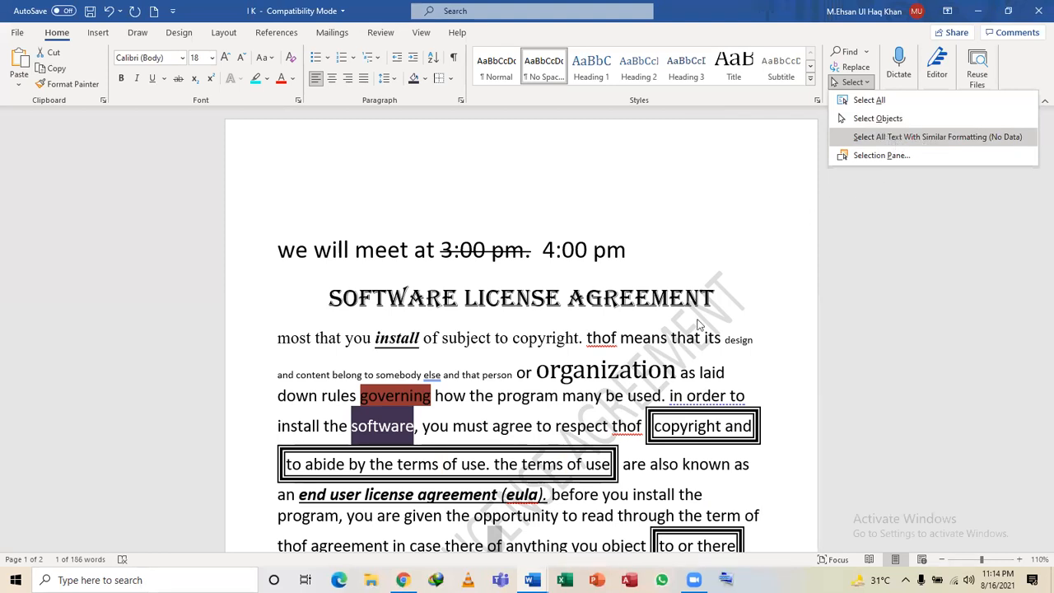
{"action": "left_click", "coordinate": [647, 338]}
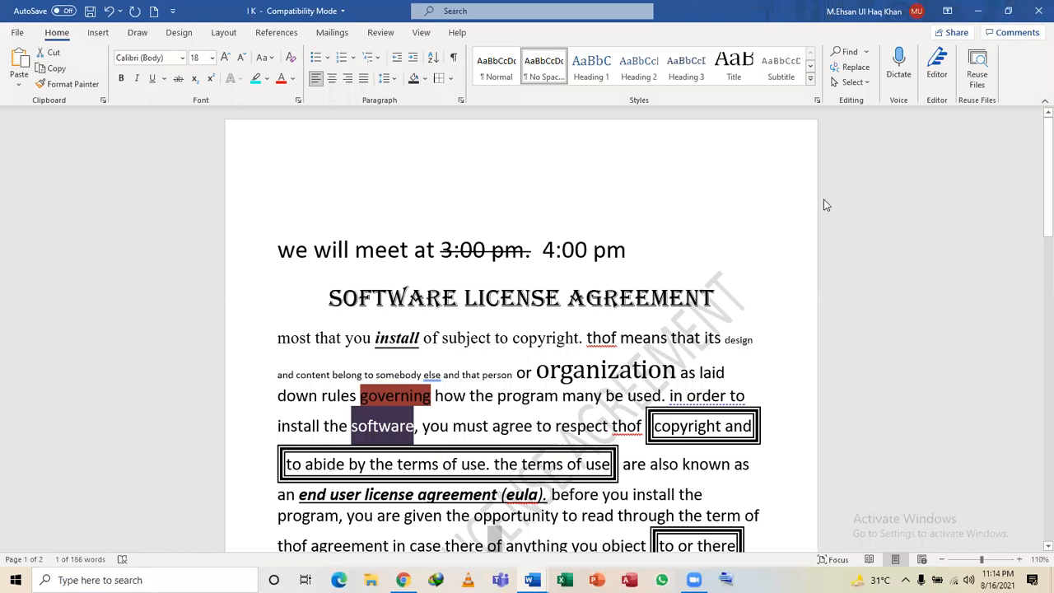
{"action": "left_click", "coordinate": [852, 82]}
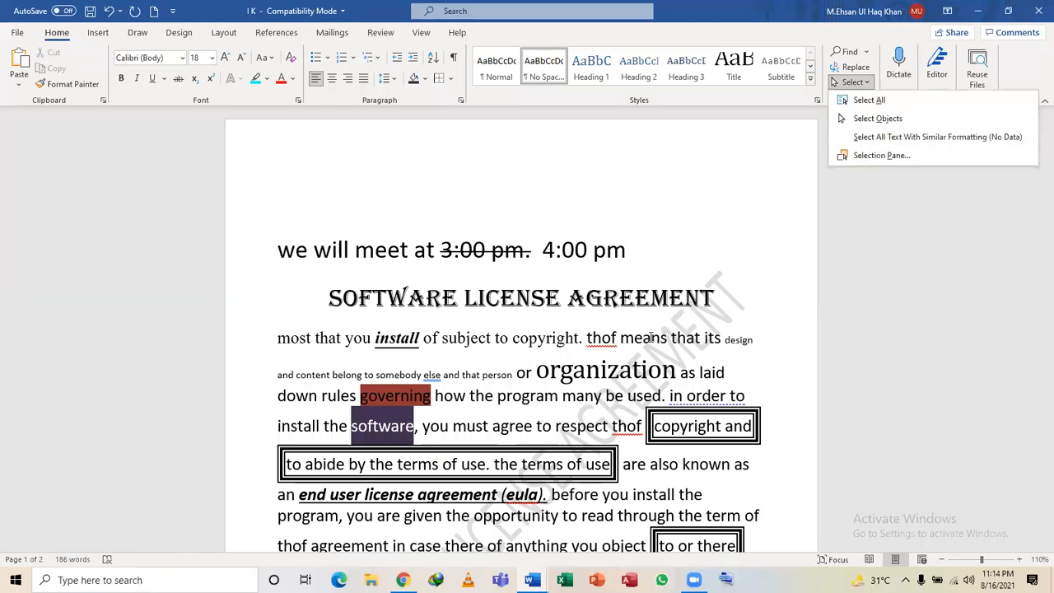
{"action": "left_click", "coordinate": [650, 337]}
{"action": "double_click", "coordinate": [651, 338]}
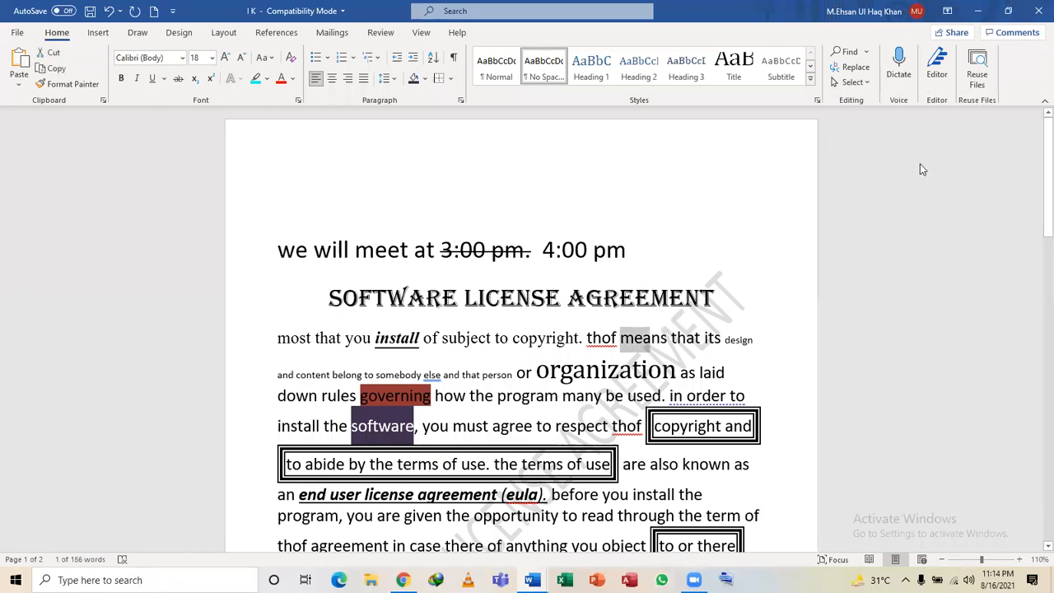
{"action": "left_click", "coordinate": [864, 84]}
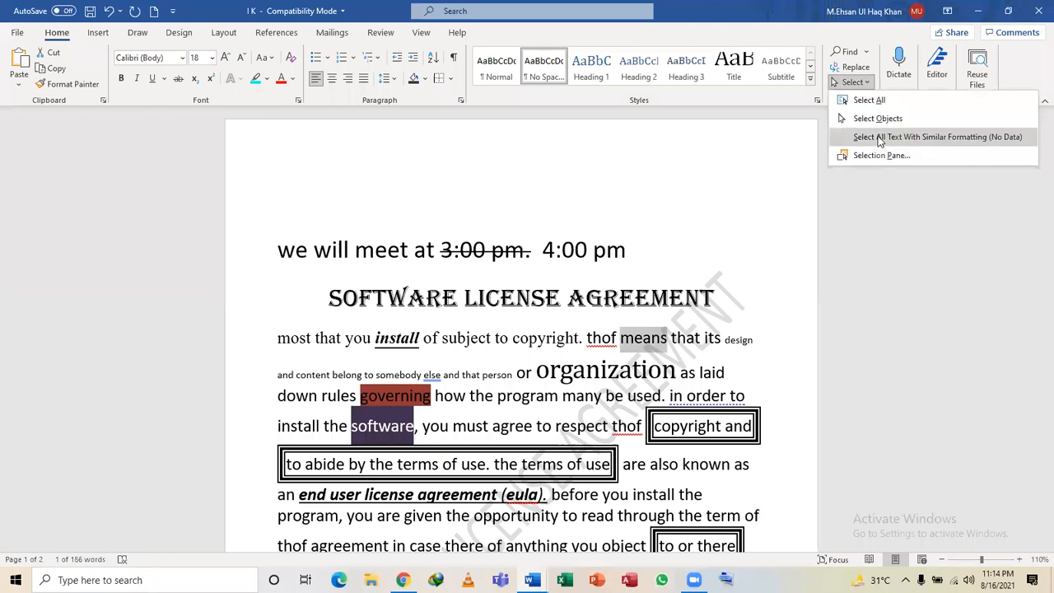
{"action": "left_click", "coordinate": [878, 137]}
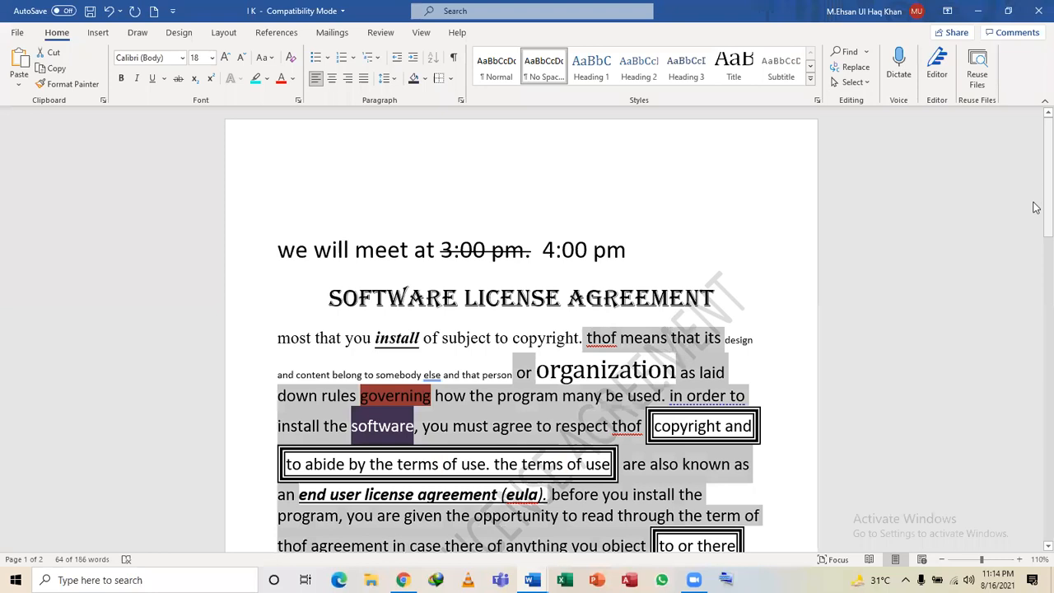
Check which passages across both pages are selected by similar formatting, and clear the selection.
{"action": "left_click_drag", "start_coordinate": [1045, 208], "coordinate": [1044, 207]}
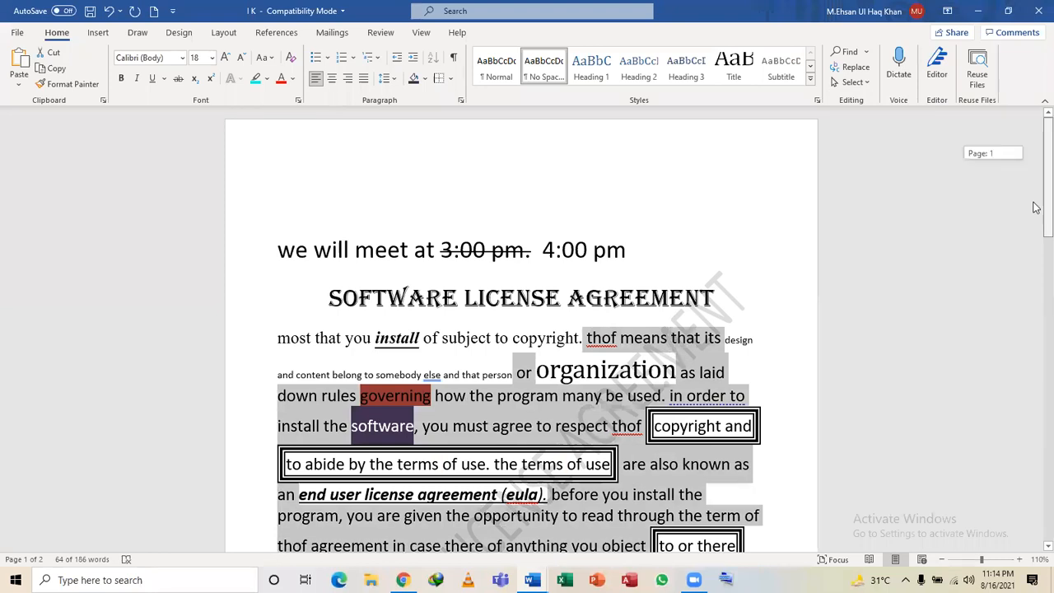
{"action": "scroll", "coordinate": [1035, 207], "scroll_direction": "down", "scroll_amount": 2}
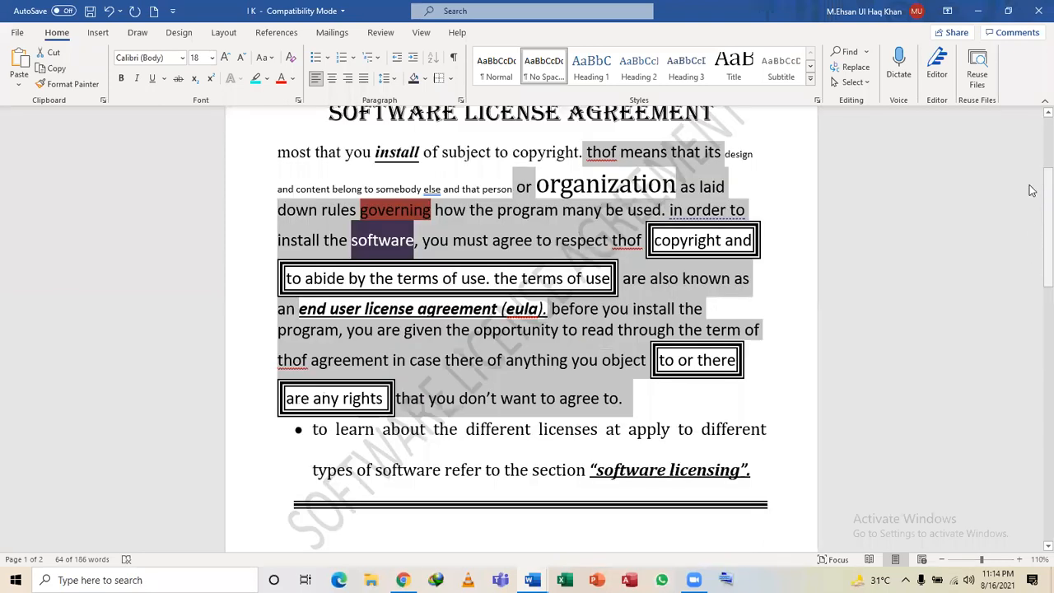
{"action": "scroll", "coordinate": [1032, 198], "scroll_direction": "down", "scroll_amount": 6}
{"action": "scroll", "coordinate": [1029, 194], "scroll_direction": "up", "scroll_amount": 2}
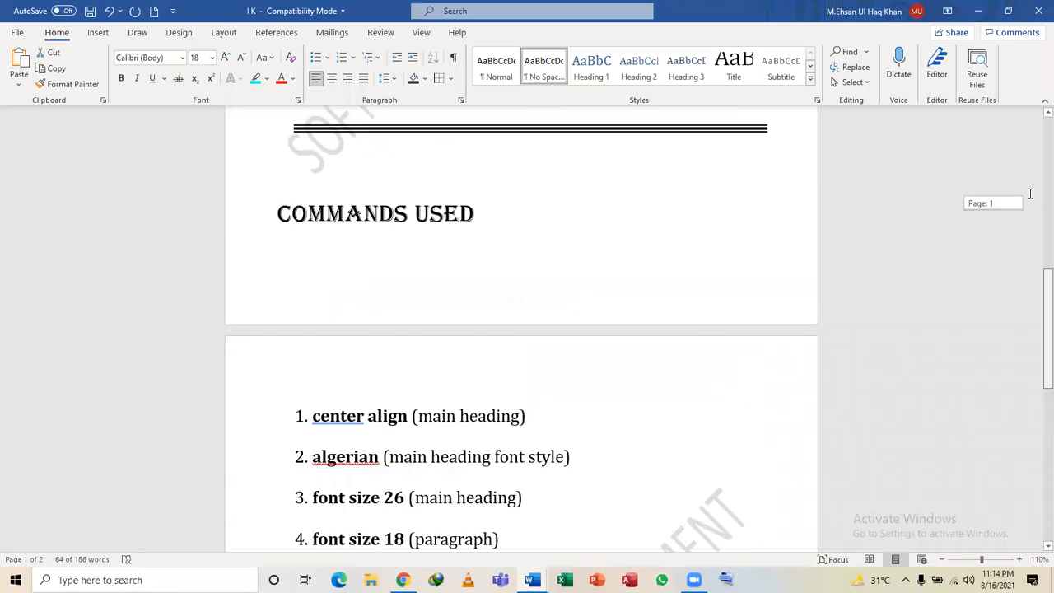
{"action": "scroll", "coordinate": [1029, 193], "scroll_direction": "up", "scroll_amount": 4}
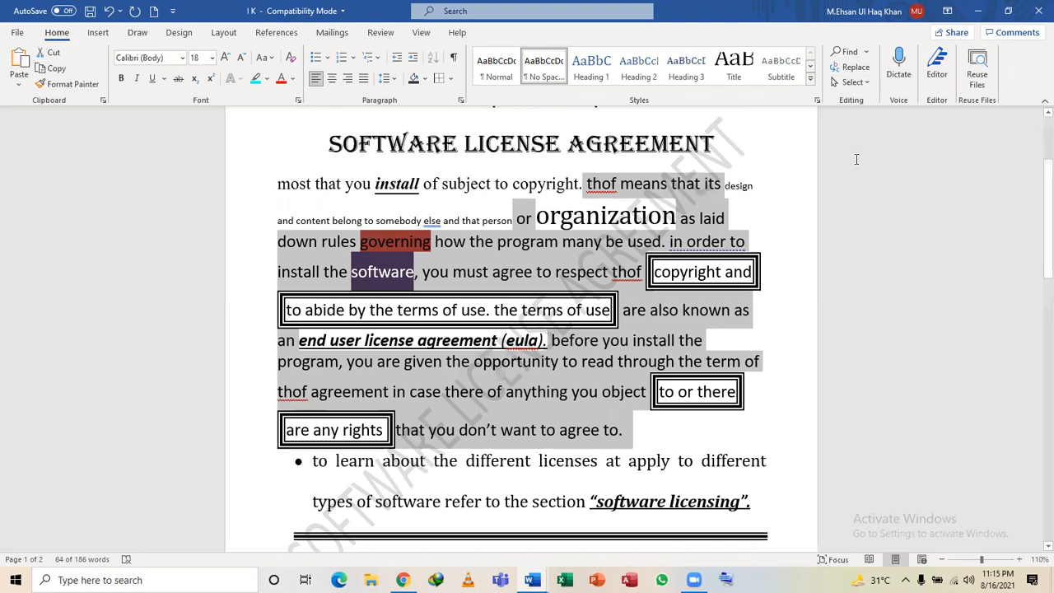
{"action": "left_click", "coordinate": [750, 311]}
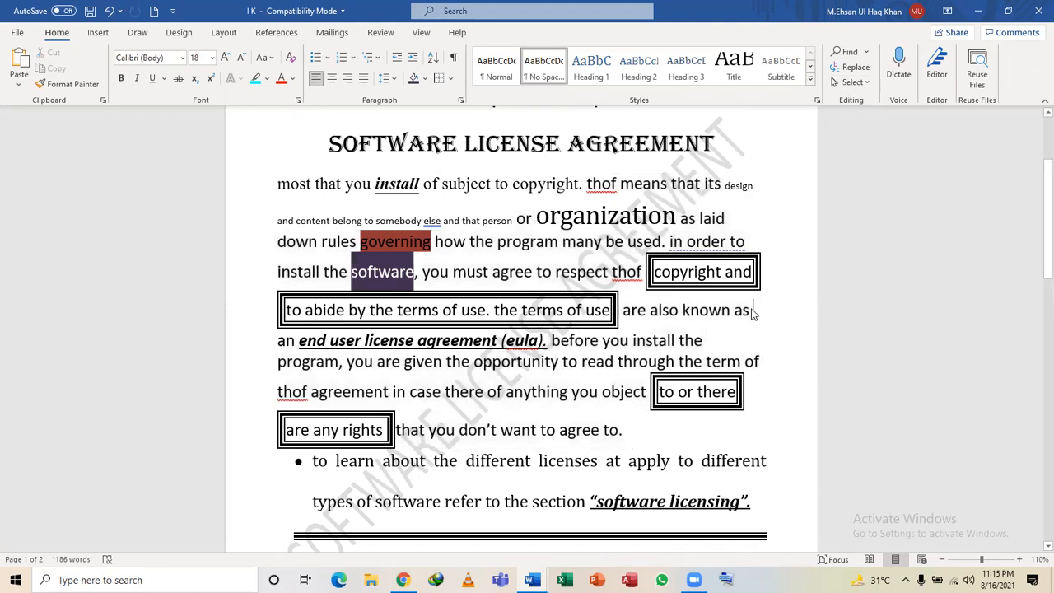
Switch to the Document1 window and delete all of its content.
{"action": "key", "text": "alt+Tab"}
{"action": "key", "text": "alt+Tab"}
{"action": "key", "text": "alt+Tab"}
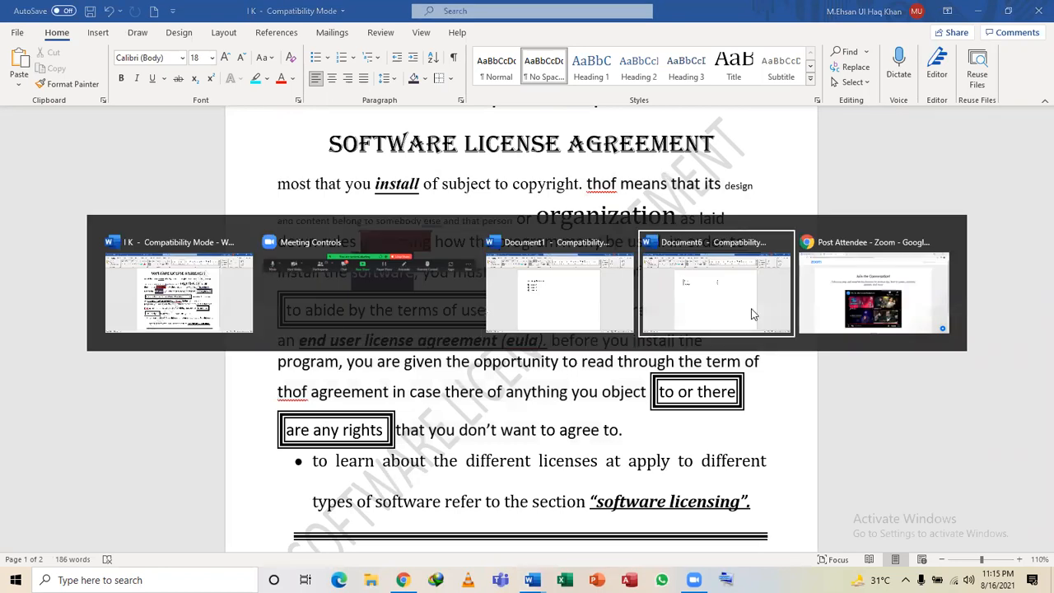
{"action": "key", "text": "alt+Tab"}
{"action": "key", "text": "alt+Tab"}
{"action": "key", "text": "alt+Tab"}
{"action": "key", "text": "ctrl+a"}
{"action": "key", "text": "BackSpace"}
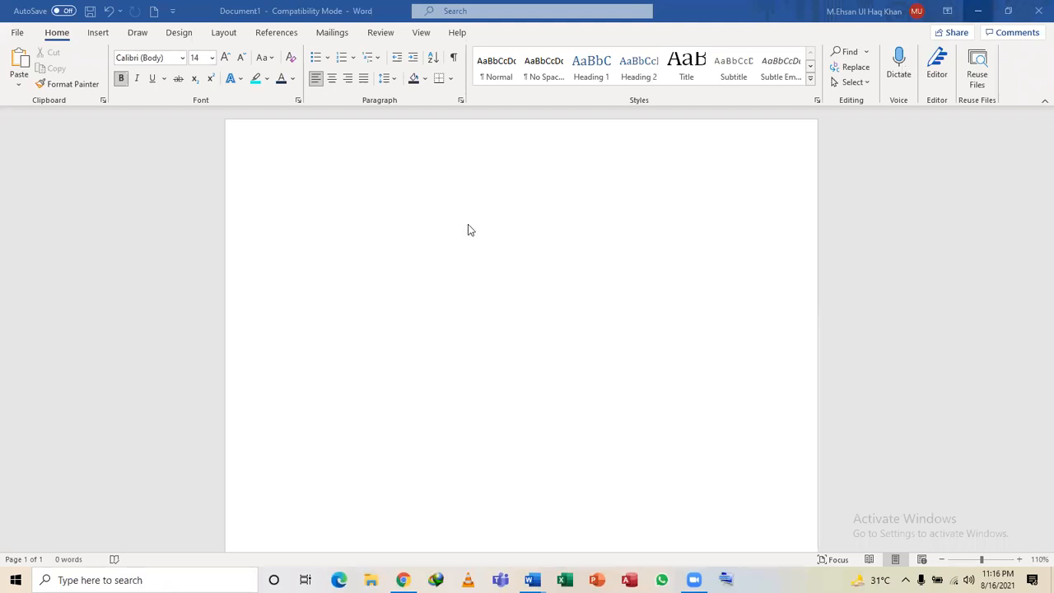
Dictate the phrase "Are you home computer course" into the blank document and erase it.
{"action": "left_click", "coordinate": [897, 62]}
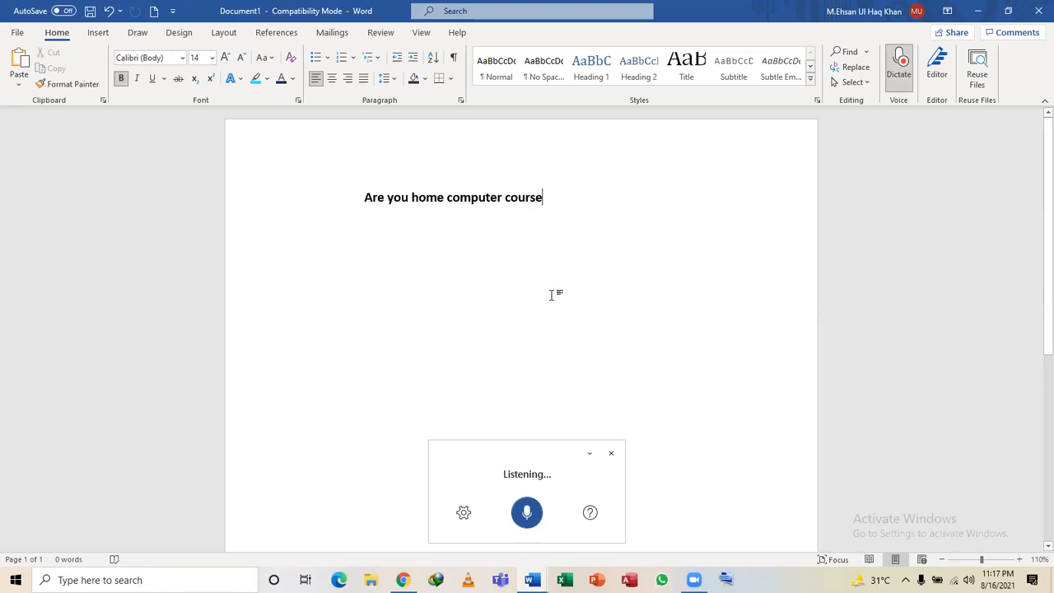
{"action": "key", "text": "BackSpace"}
{"action": "key", "text": "BackSpace"}
{"action": "key", "text": "BackSpace"}
{"action": "key", "text": "BackSpace"}
{"action": "key", "text": "BackSpace"}
{"action": "key", "text": "BackSpace"}
{"action": "key", "text": "BackSpace"}
{"action": "key", "text": "BackSpace"}
{"action": "key", "text": "BackSpace"}
{"action": "key", "text": "BackSpace"}
{"action": "key", "text": "BackSpace"}
{"action": "key", "text": "BackSpace"}
{"action": "key", "text": "BackSpace"}
{"action": "key", "text": "BackSpace"}
{"action": "key", "text": "BackSpace"}
{"action": "key", "text": "BackSpace"}
{"action": "key", "text": "BackSpace"}
{"action": "key", "text": "BackSpace"}
{"action": "key", "text": "BackSpace"}
{"action": "key", "text": "BackSpace"}
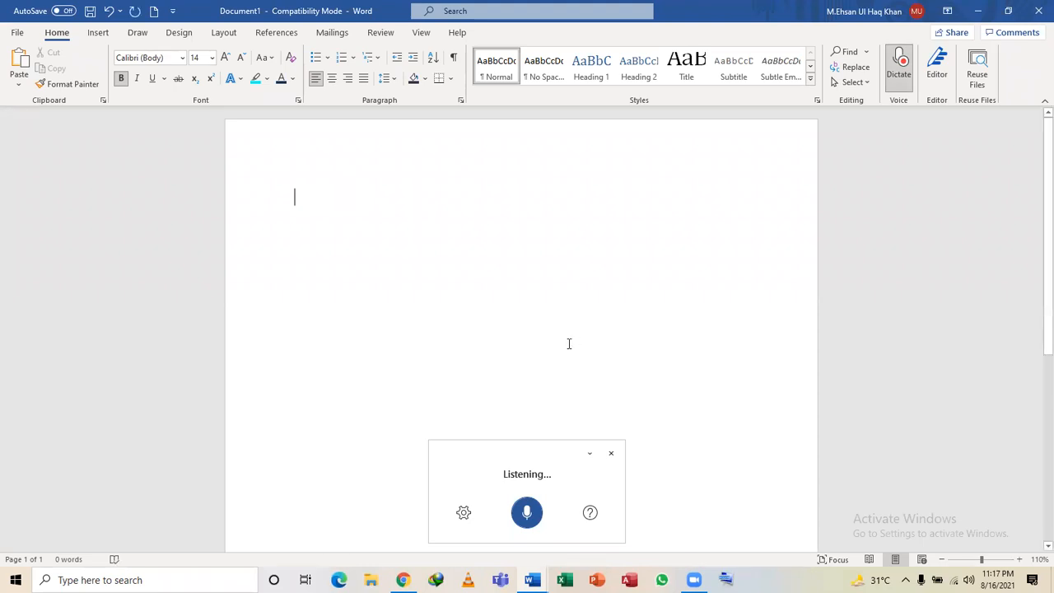
Stop the voice dictation and close its controls in the blank document.
{"action": "left_click", "coordinate": [900, 65]}
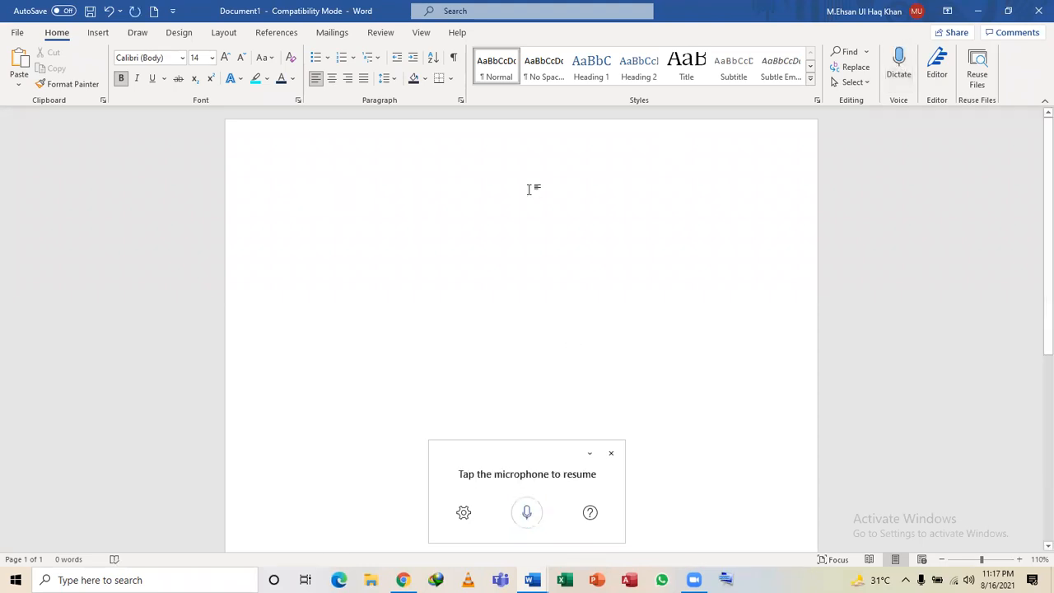
{"action": "left_click", "coordinate": [617, 455]}
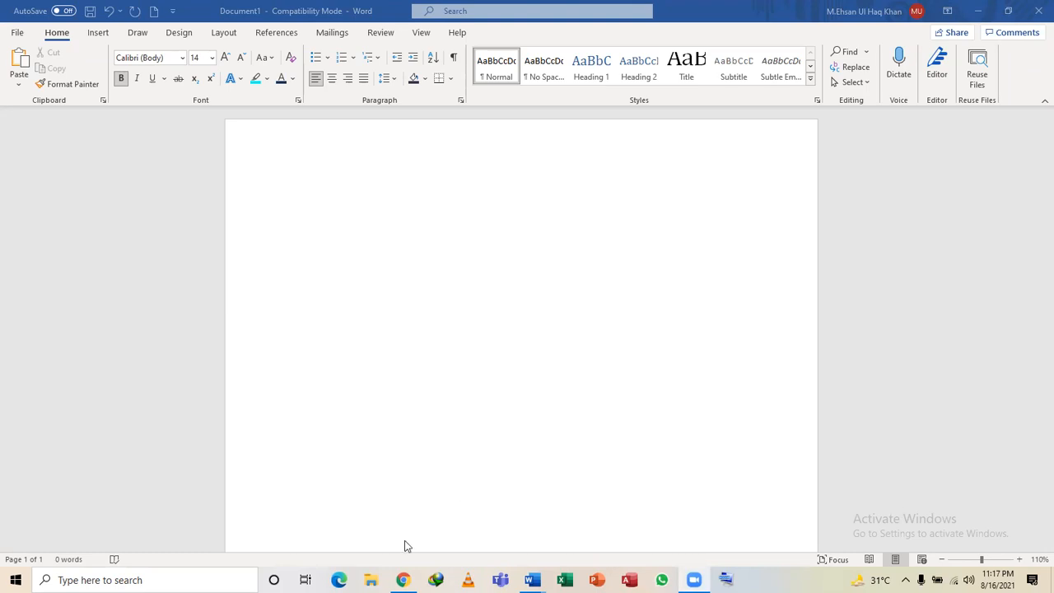
{"action": "left_click", "coordinate": [510, 203]}
{"action": "left_click", "coordinate": [611, 452]}
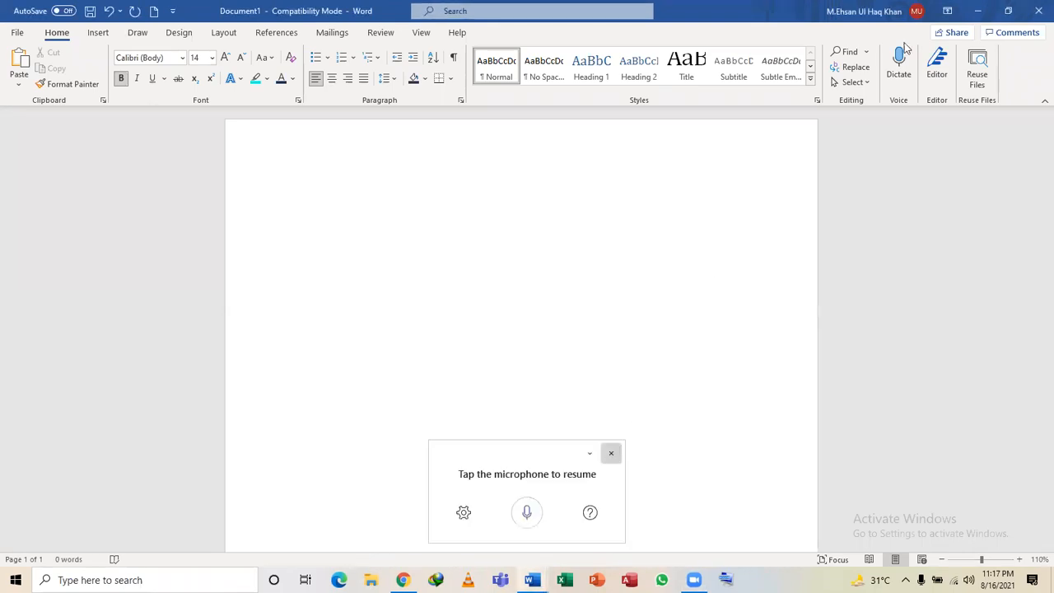
{"action": "left_click", "coordinate": [901, 54]}
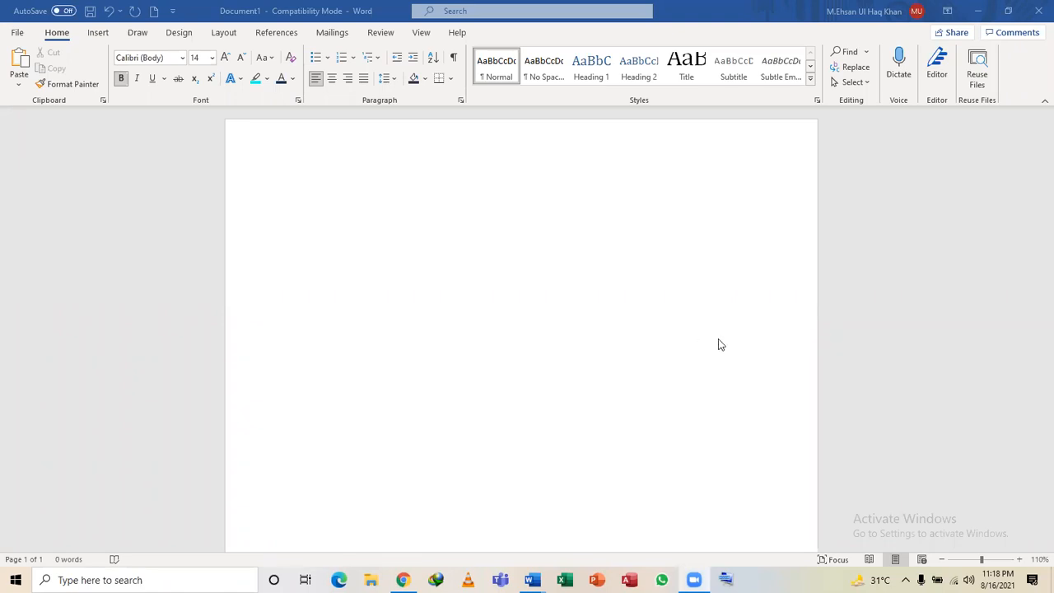
{"action": "key", "text": "XF86AudioLowerVolume"}
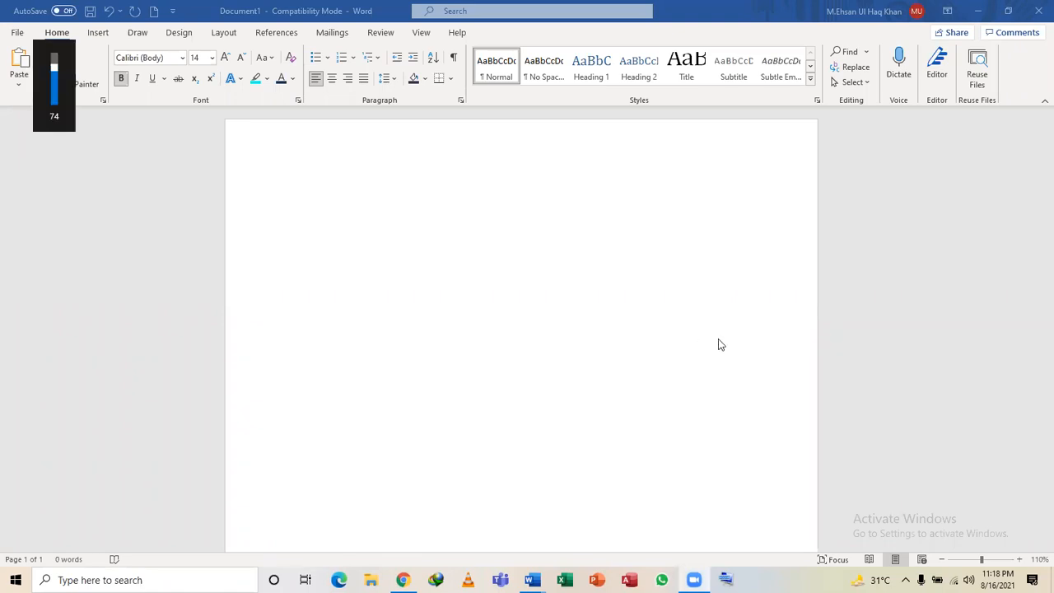
{"action": "key", "text": "XF86AudioRaiseVolume"}
{"action": "key", "text": "XF86AudioRaiseVolume"}
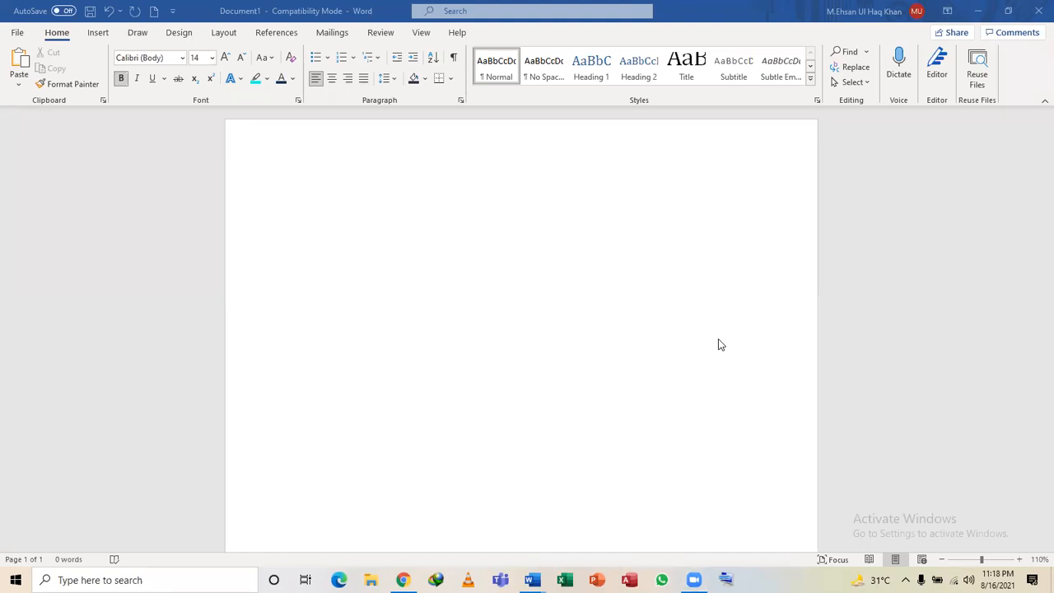
Switch back to the I K document containing the software license agreement.
{"action": "key", "text": "alt+Tab"}
{"action": "key", "text": "alt+Tab"}
{"action": "key", "text": "alt+Tab"}
{"action": "key", "text": "alt+Tab"}
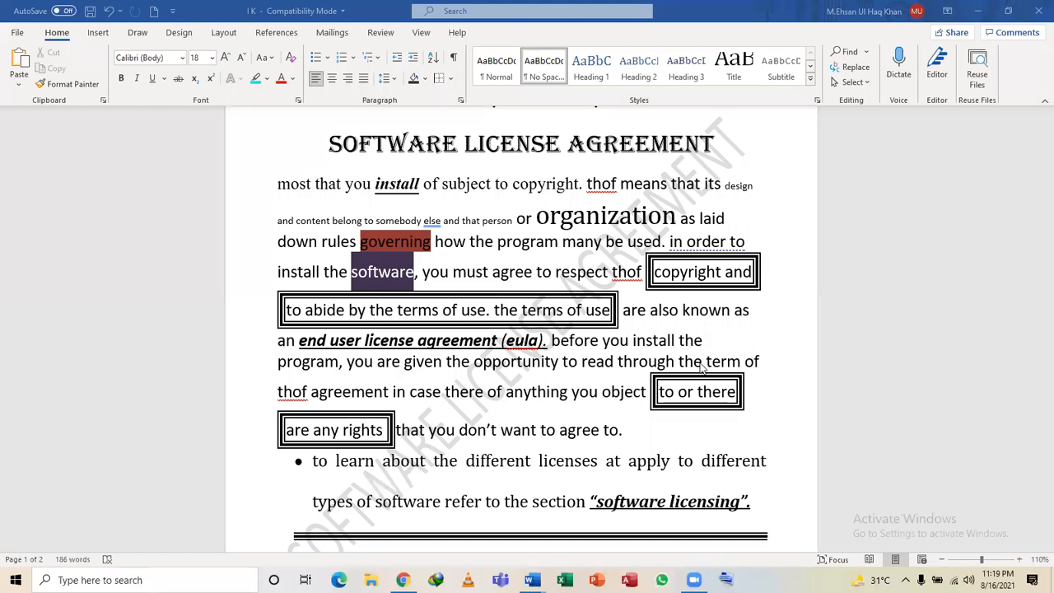
{"action": "scroll", "coordinate": [700, 367], "scroll_direction": "down", "scroll_amount": 3}
{"action": "scroll", "coordinate": [700, 368], "scroll_direction": "down", "scroll_amount": 2}
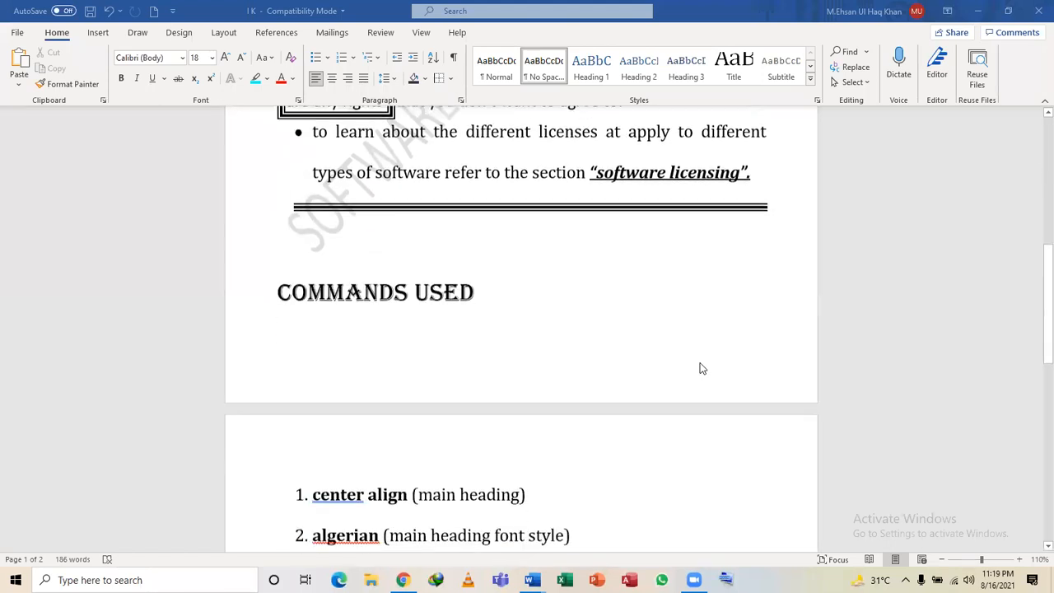
{"action": "scroll", "coordinate": [699, 368], "scroll_direction": "up", "scroll_amount": 5}
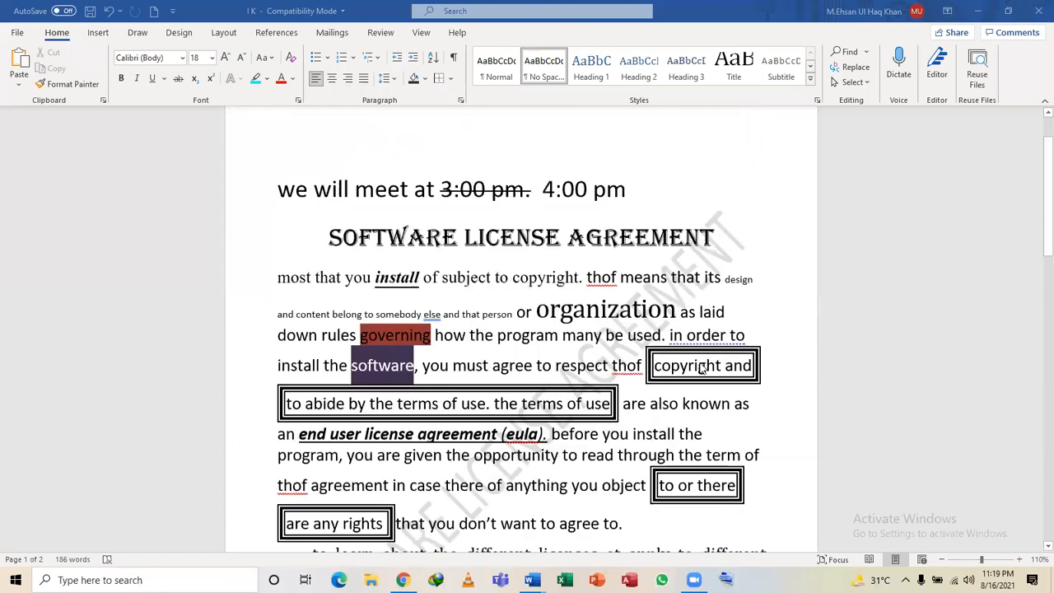
{"action": "scroll", "coordinate": [699, 368], "scroll_direction": "down", "scroll_amount": 2}
{"action": "scroll", "coordinate": [379, 192], "scroll_direction": "up", "scroll_amount": 1}
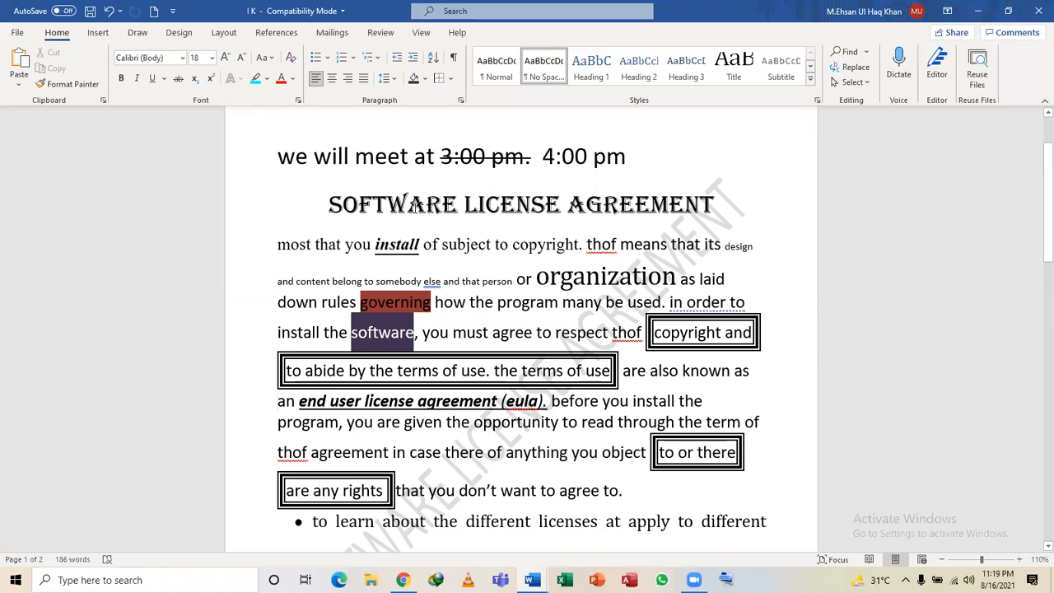
Copy the "Software License Agreement" heading's formatting onto "most that you install" with Format Painter, and deselect the text.
{"action": "left_click", "coordinate": [415, 203]}
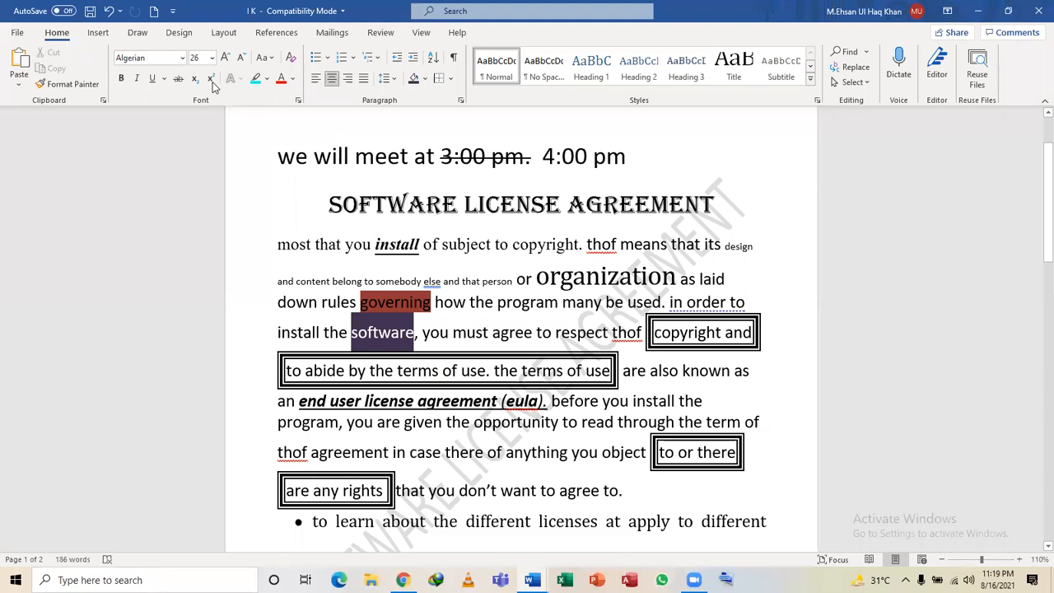
{"action": "left_click", "coordinate": [74, 85]}
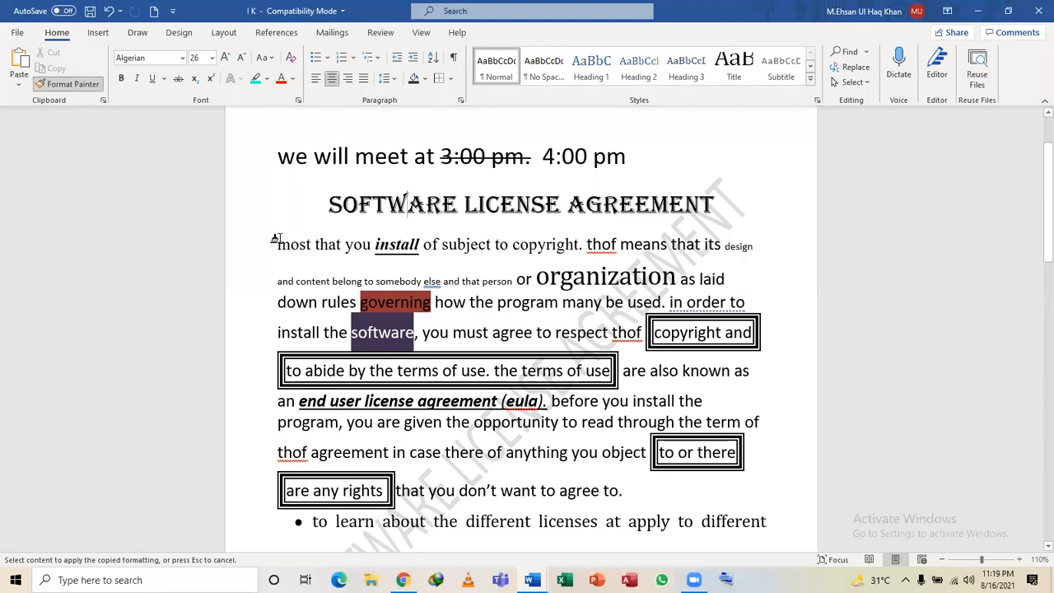
{"action": "mouse_move", "coordinate": [278, 244]}
{"action": "left_mouse_down"}
{"action": "mouse_move", "coordinate": [420, 247]}
{"action": "mouse_move", "coordinate": [402, 252]}
{"action": "left_mouse_up"}
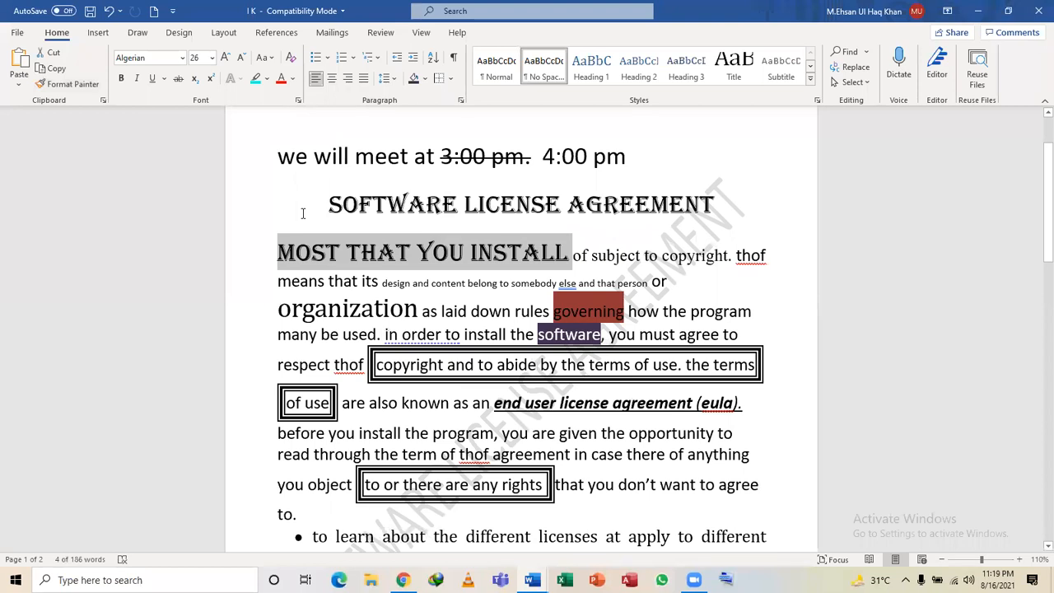
{"action": "left_click", "coordinate": [303, 213]}
{"action": "left_click", "coordinate": [425, 206]}
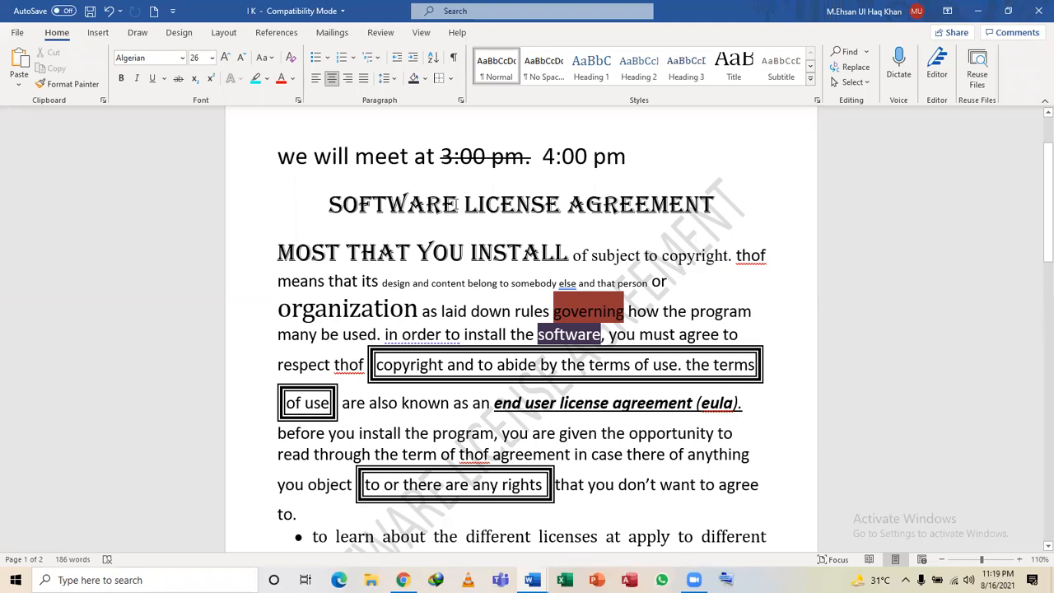
Use Format Painter in repeat mode to apply the main heading's formatting to "means that", "also known" and "different licenses".
{"action": "left_click", "coordinate": [416, 204]}
{"action": "left_click", "coordinate": [83, 85]}
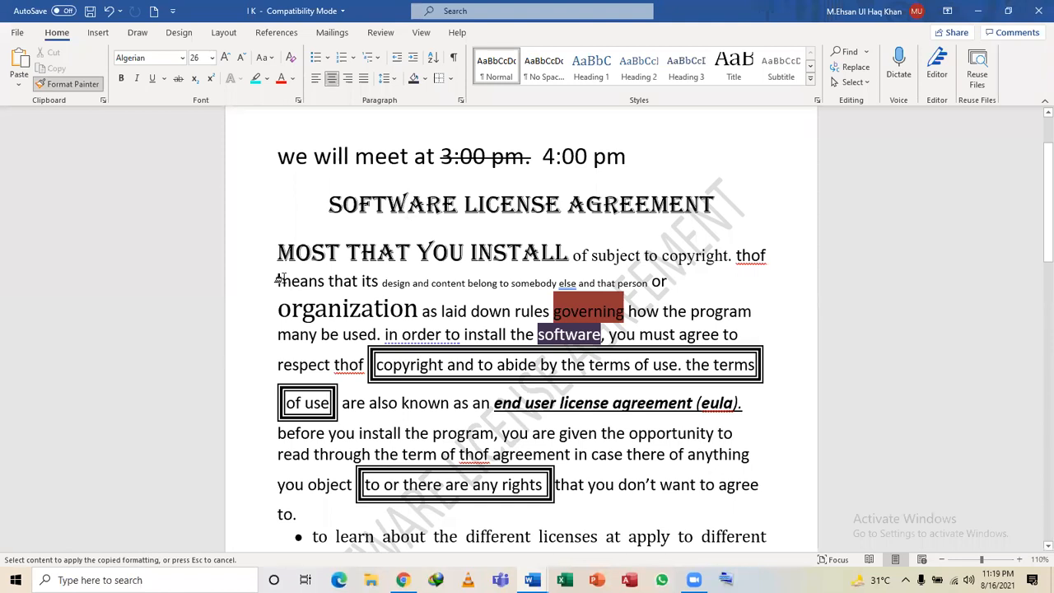
{"action": "left_click_drag", "start_coordinate": [278, 280], "coordinate": [360, 289]}
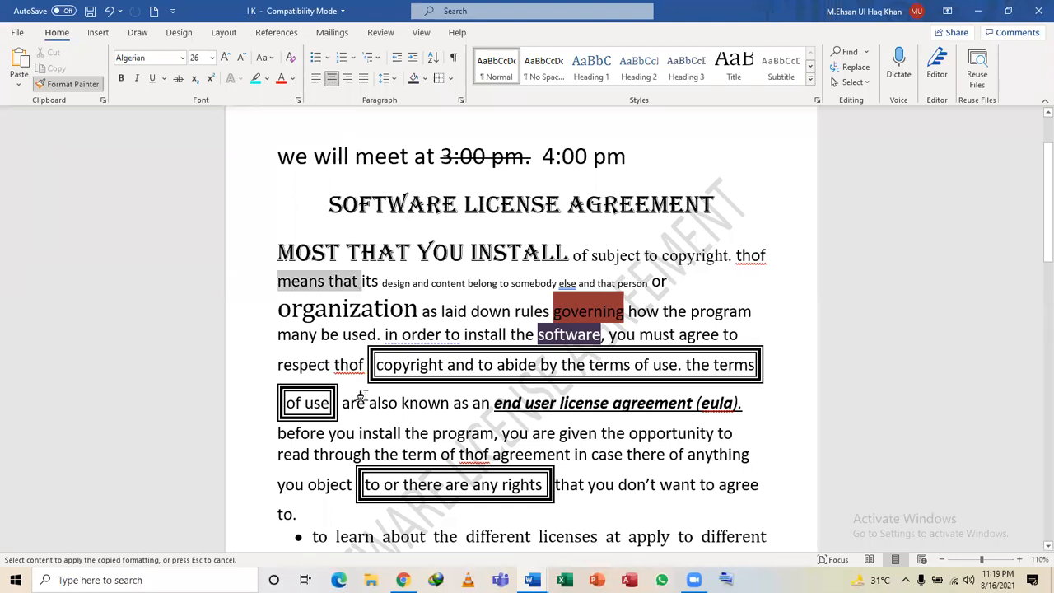
{"action": "left_click_drag", "start_coordinate": [370, 416], "coordinate": [451, 417]}
{"action": "scroll", "coordinate": [532, 421], "scroll_direction": "up", "scroll_amount": 1}
{"action": "scroll", "coordinate": [532, 422], "scroll_direction": "down", "scroll_amount": 1}
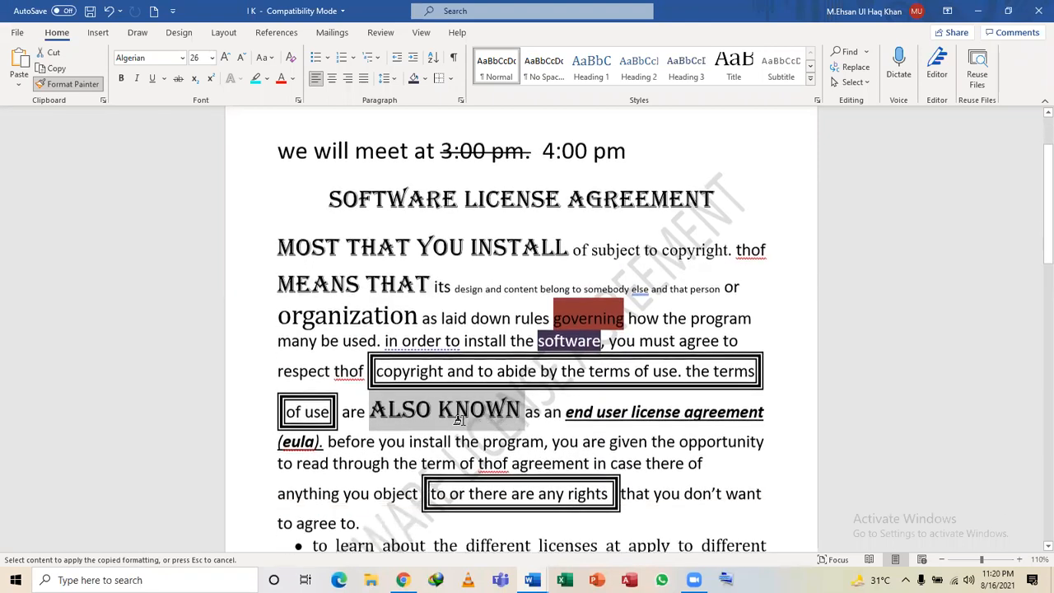
{"action": "scroll", "coordinate": [475, 417], "scroll_direction": "down", "scroll_amount": 3}
{"action": "left_click_drag", "start_coordinate": [476, 419], "coordinate": [567, 425]}
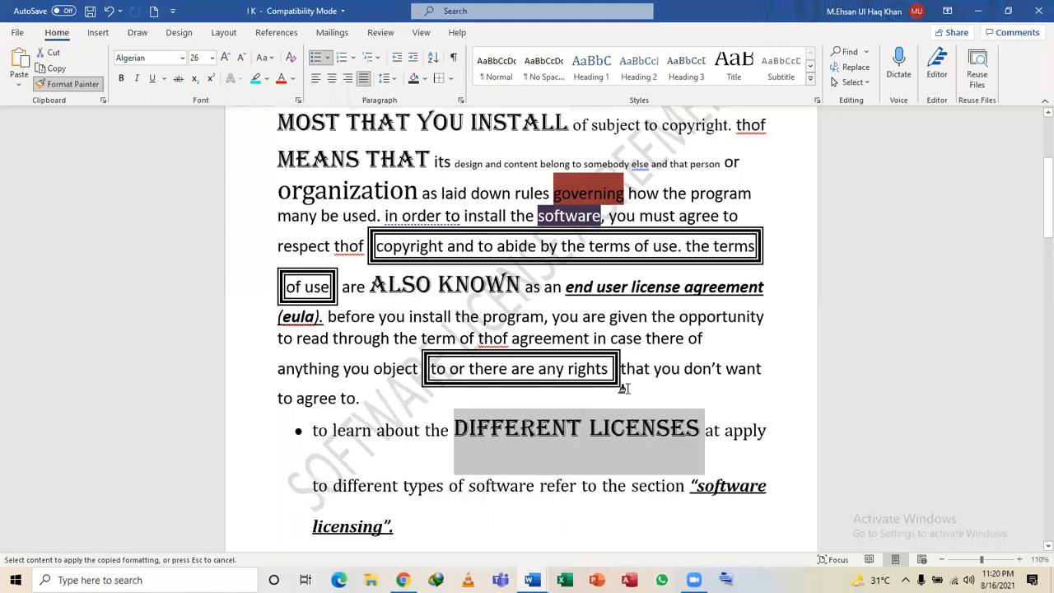
{"action": "left_click", "coordinate": [848, 370]}
{"action": "scroll", "coordinate": [1036, 161], "scroll_direction": "up", "scroll_amount": 4}
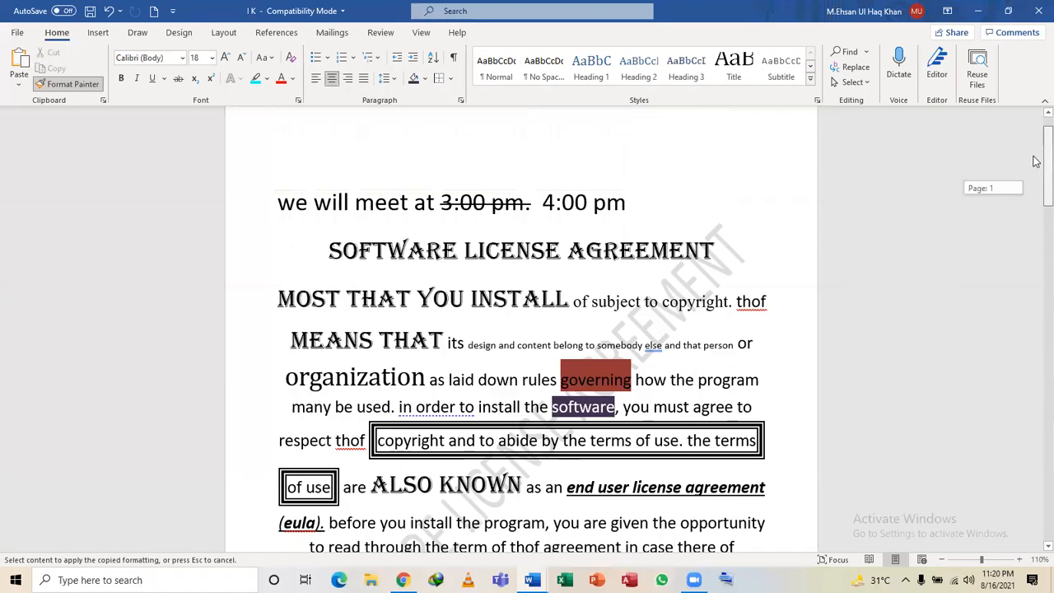
Apply the copied heading formatting to the word "meet" in the document's first line.
{"action": "key", "text": "alt+Tab"}
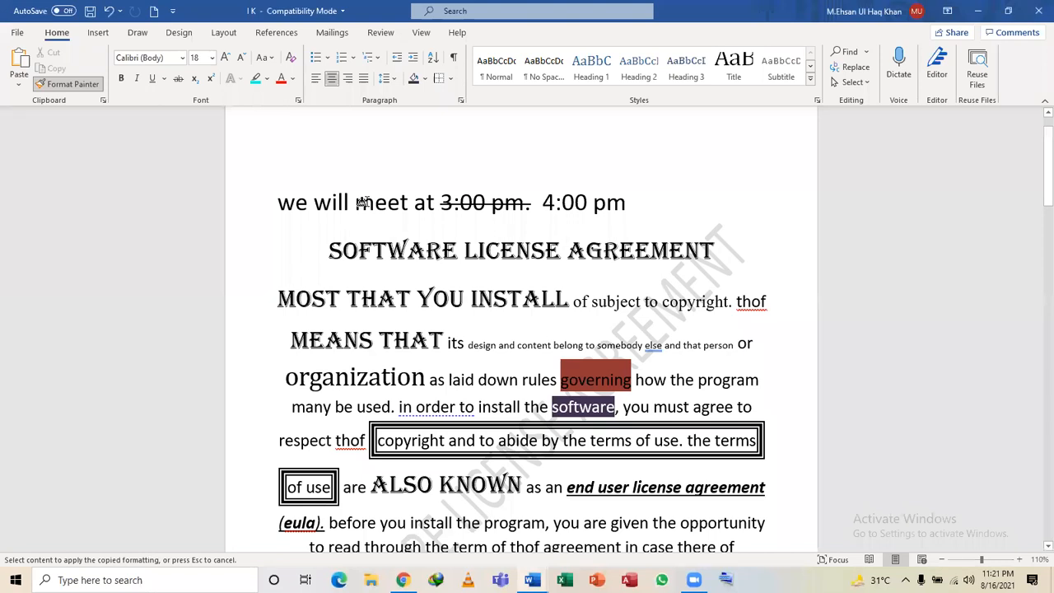
{"action": "left_click", "coordinate": [360, 202]}
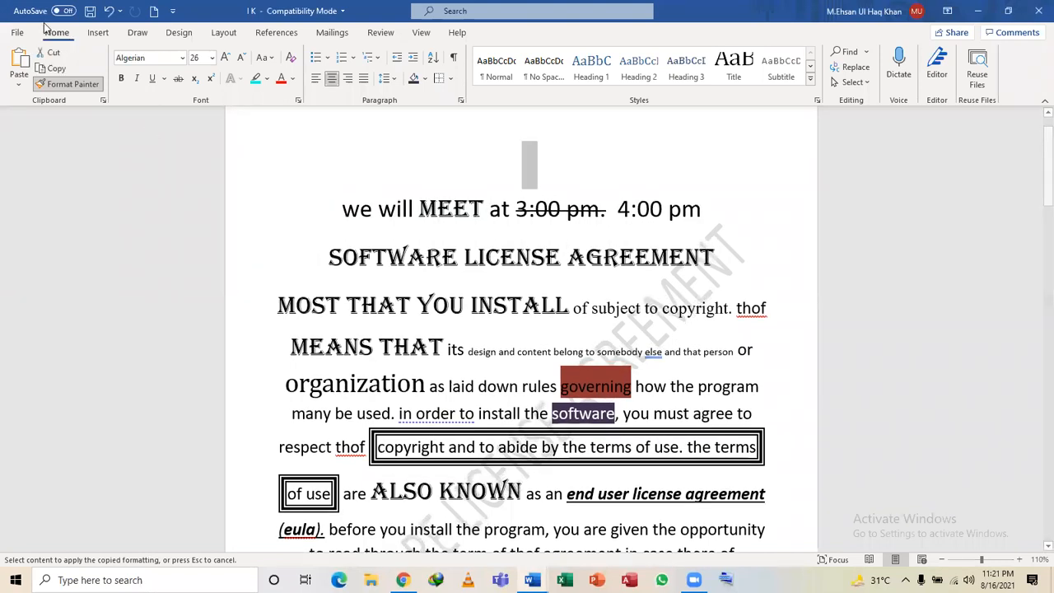
Open the Save As options, check the OneDrive location and cancel creating a new folder there.
{"action": "left_click", "coordinate": [16, 32]}
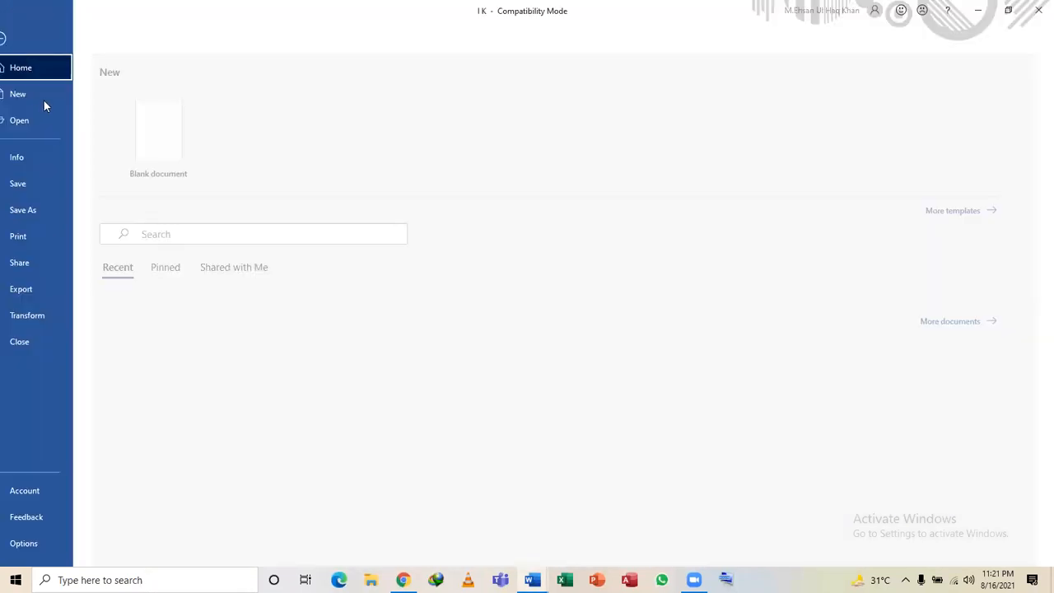
{"action": "left_click", "coordinate": [38, 209]}
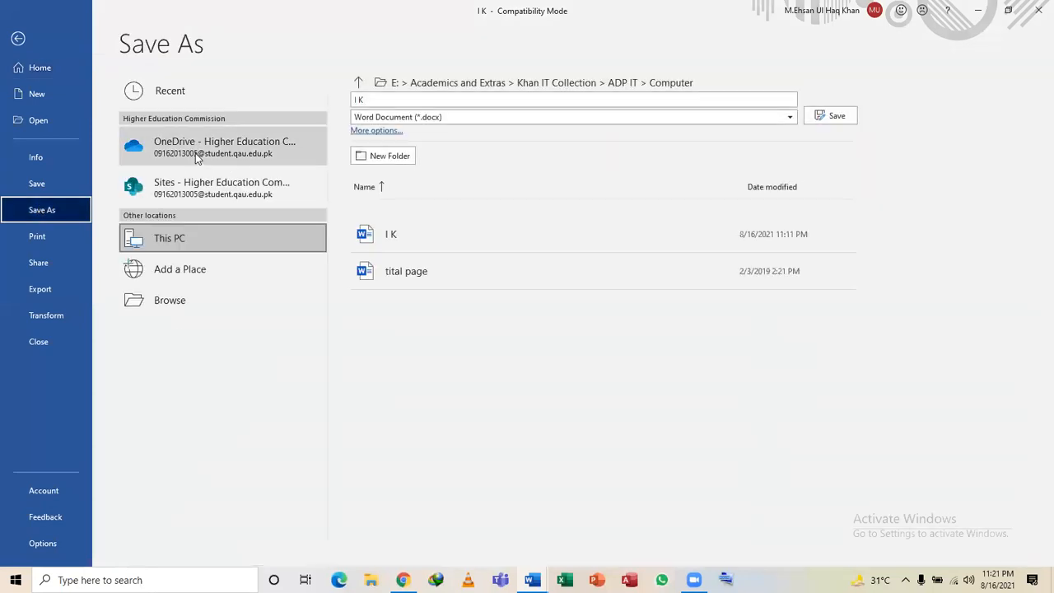
{"action": "left_click", "coordinate": [269, 146]}
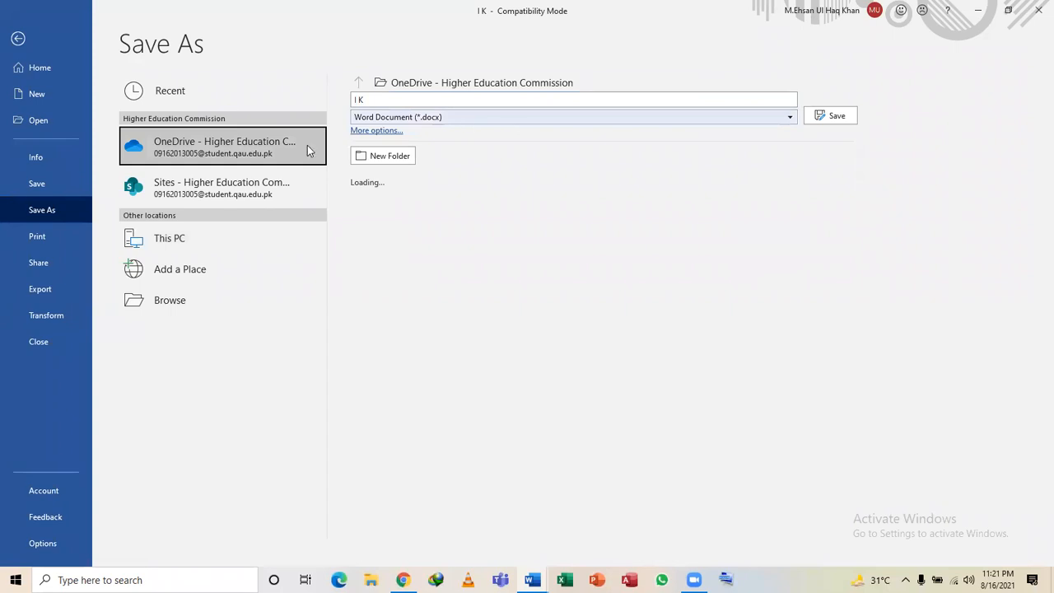
{"action": "left_click", "coordinate": [406, 159]}
{"action": "left_click", "coordinate": [602, 306]}
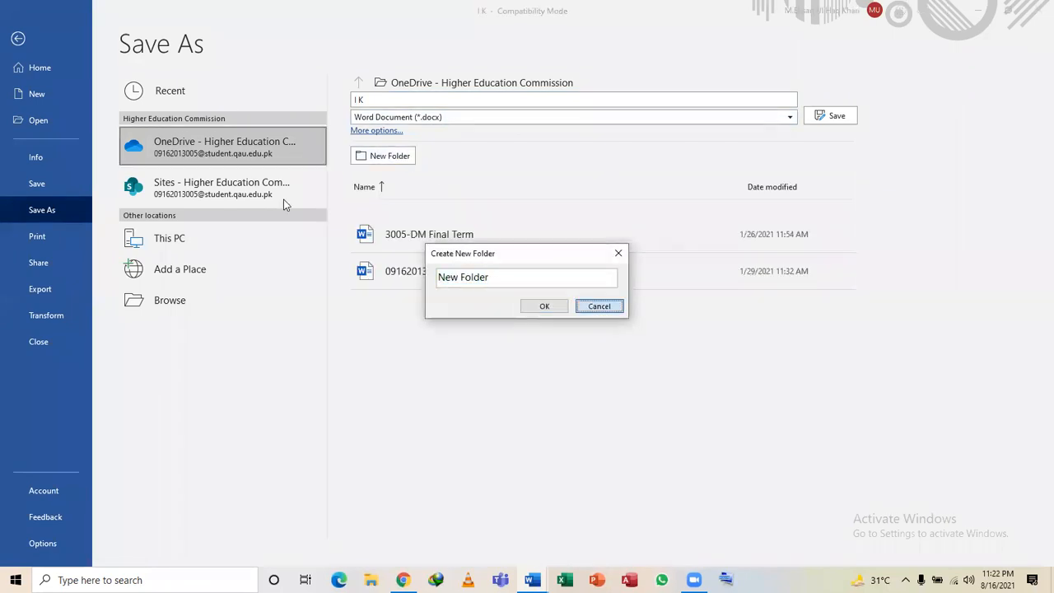
Choose the Desktop on this PC as the save location for the document copy.
{"action": "left_click", "coordinate": [200, 235]}
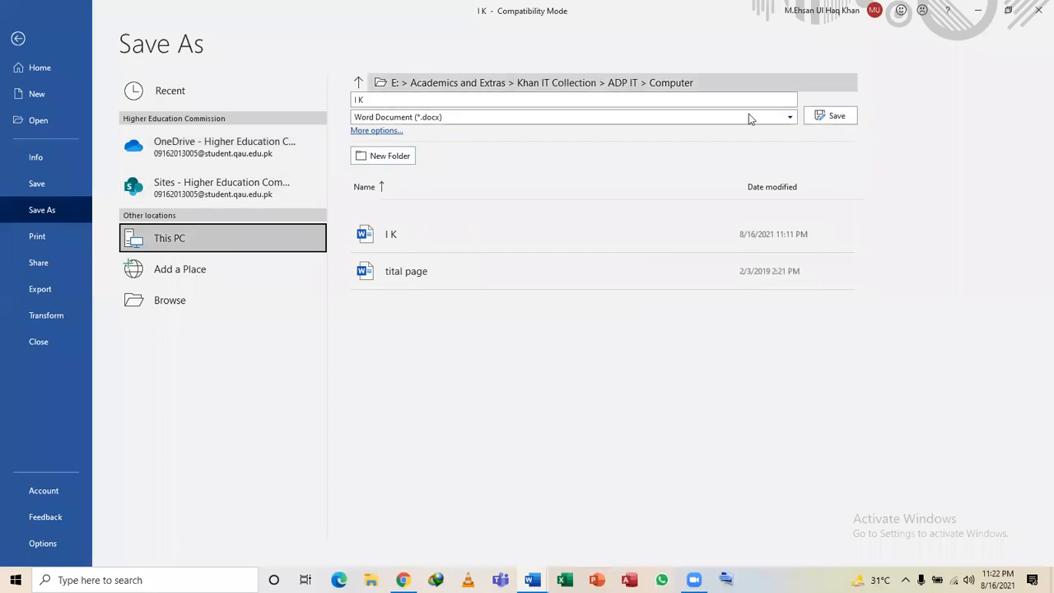
{"action": "left_click", "coordinate": [407, 239]}
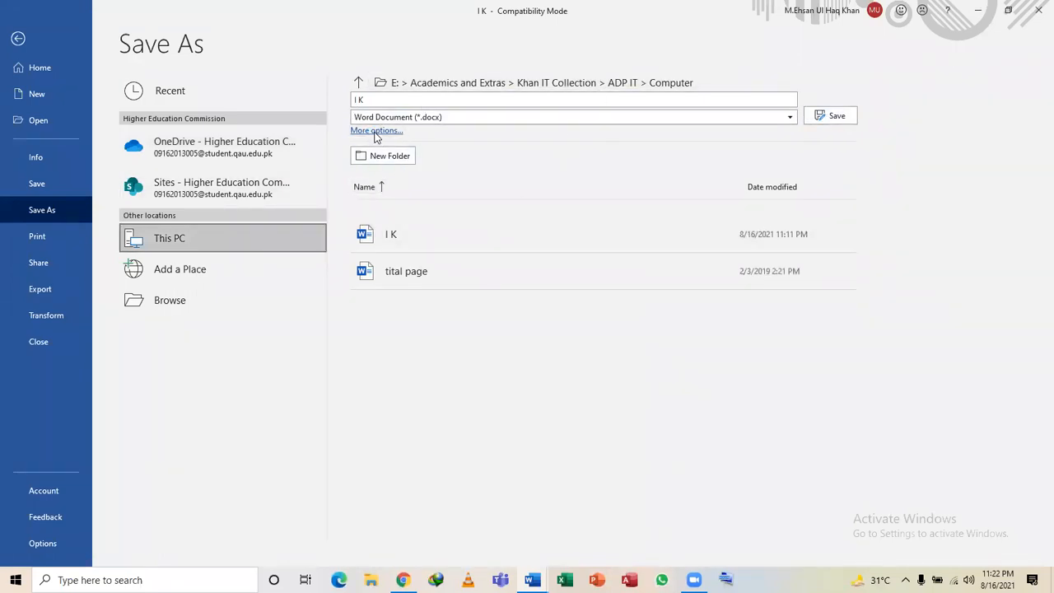
{"action": "left_click", "coordinate": [162, 231]}
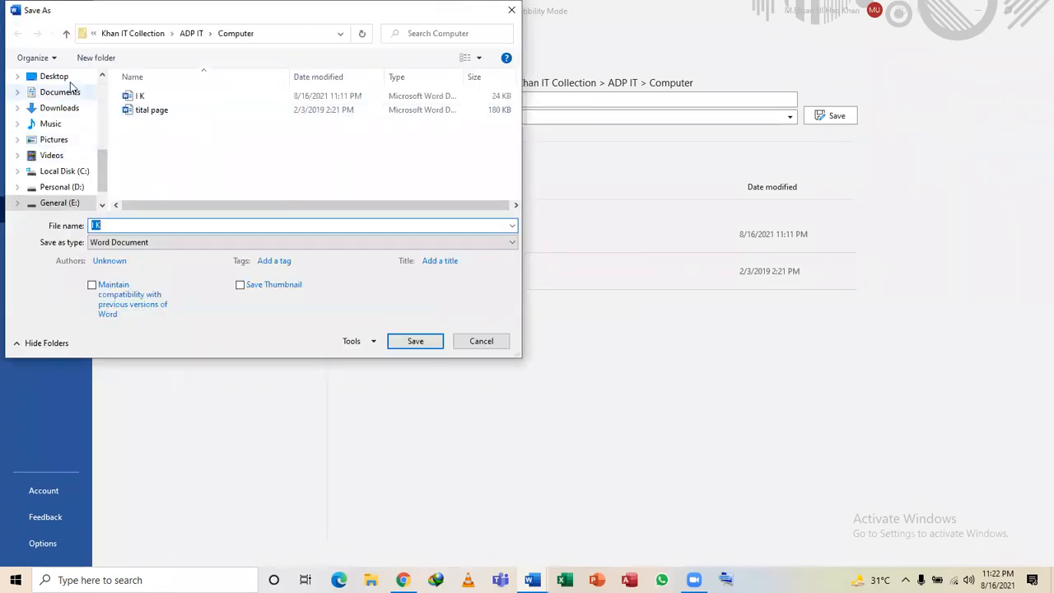
{"action": "left_click", "coordinate": [69, 79]}
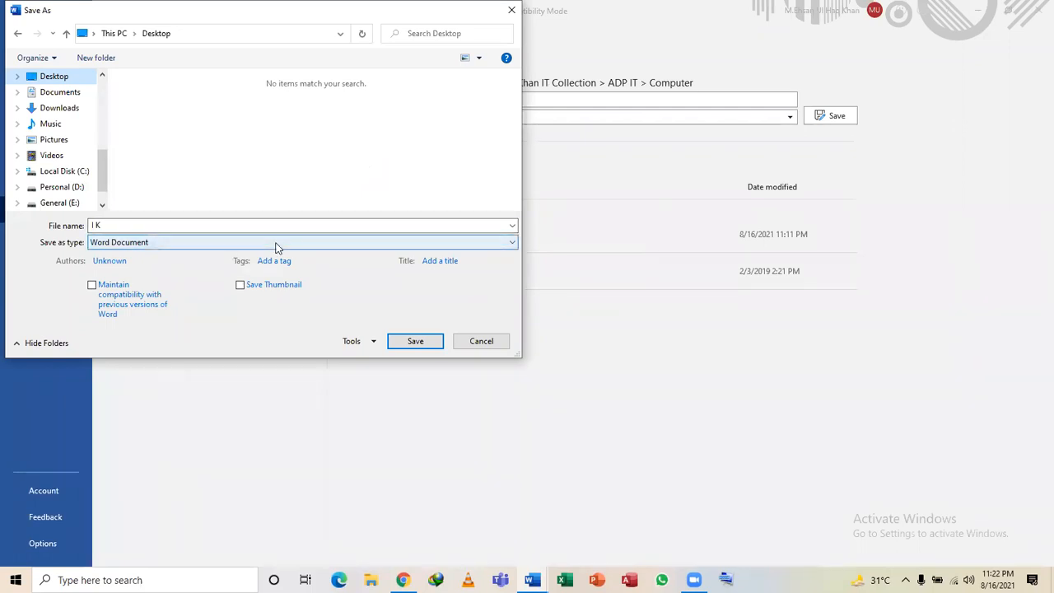
Clear the suggested file name of the document copy, including the trial characters.
{"action": "left_click", "coordinate": [356, 225]}
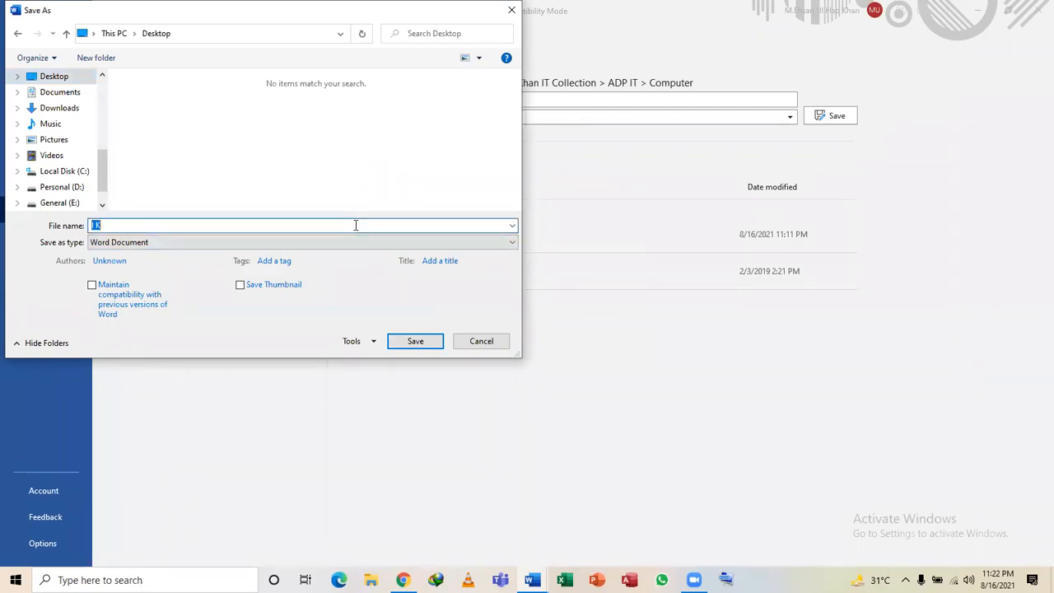
{"action": "key", "text": "BackSpace"}
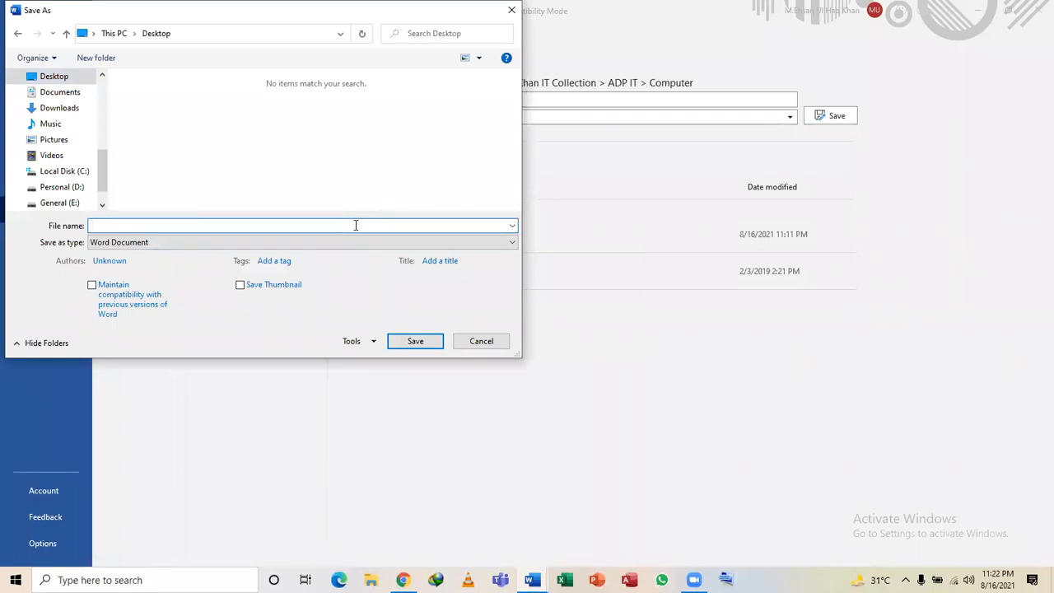
{"action": "type", "text": "bblfbb"}
{"action": "key", "text": "BackSpace"}
{"action": "key", "text": "BackSpace"}
{"action": "key", "text": "BackSpace"}
{"action": "key", "text": "BackSpace"}
{"action": "key", "text": "BackSpace"}
{"action": "key", "text": "BackSpace"}
Save the document to the Desktop in PDF format under the file name "ik".
{"action": "left_click", "coordinate": [294, 241]}
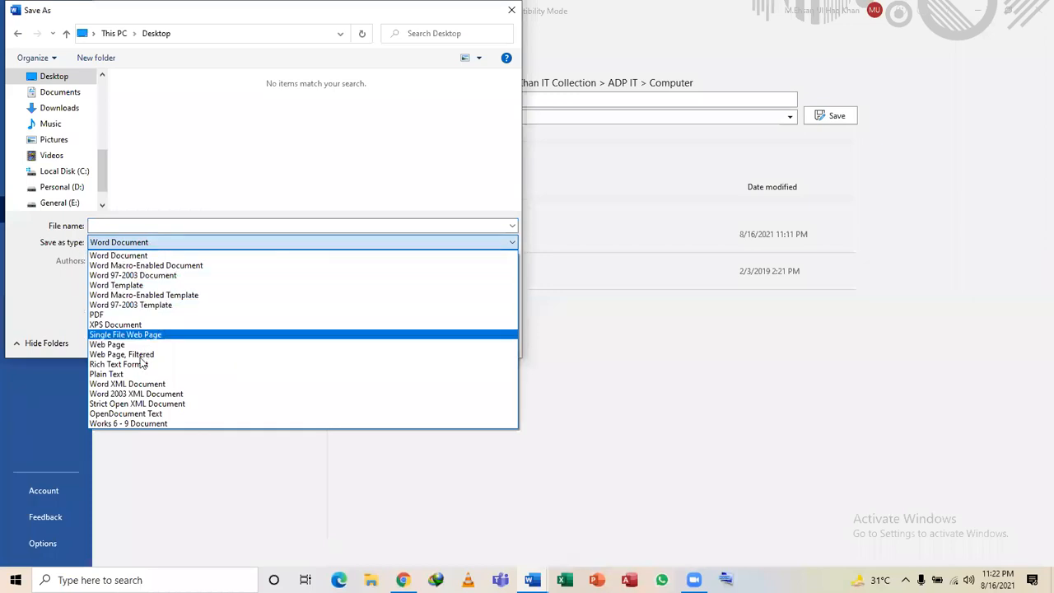
{"action": "left_click", "coordinate": [111, 315]}
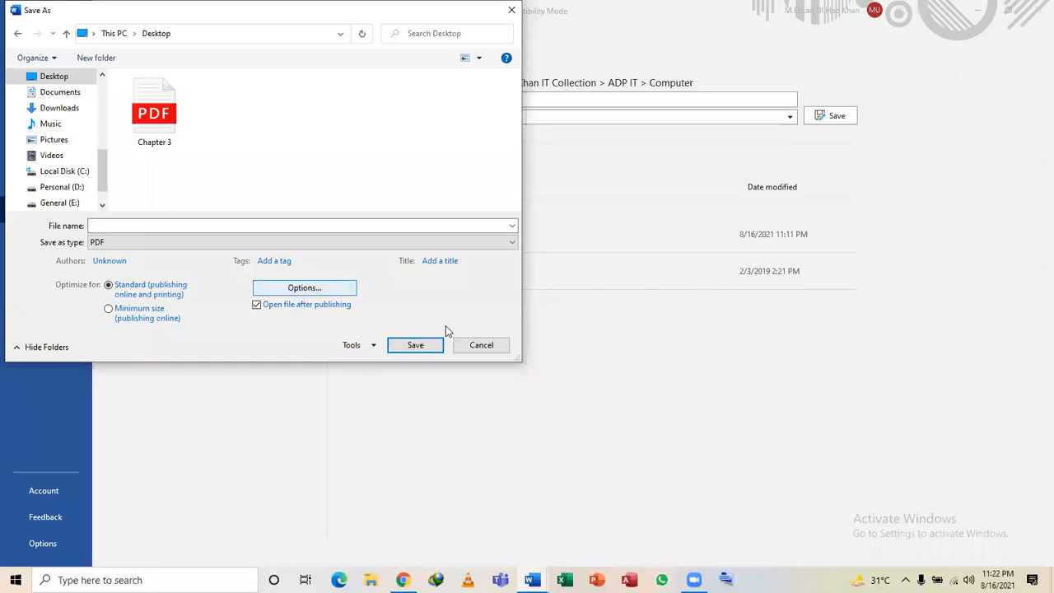
{"action": "left_click", "coordinate": [430, 345]}
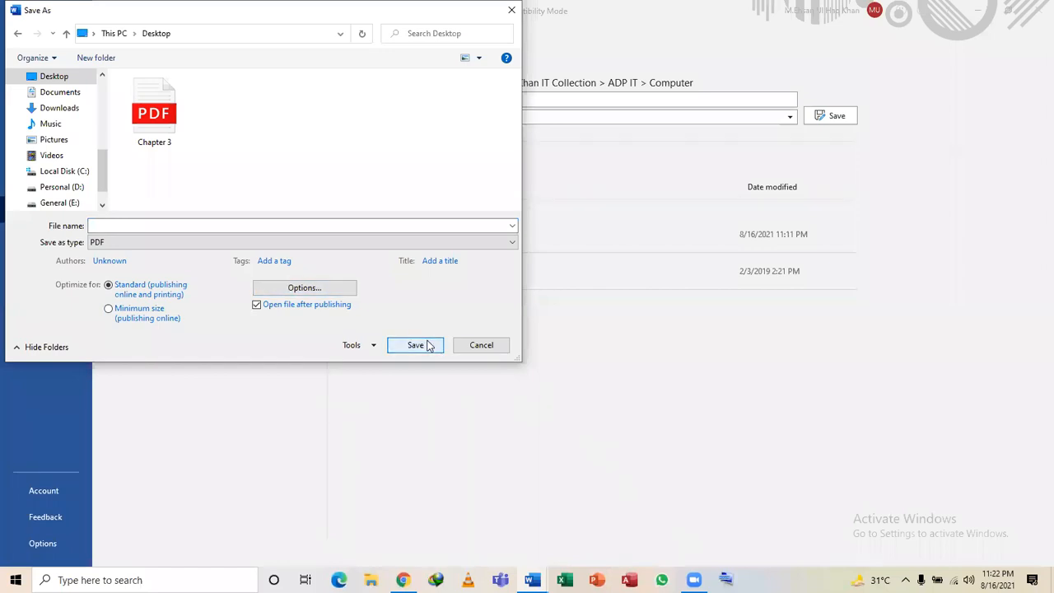
{"action": "left_click", "coordinate": [423, 346]}
{"action": "left_click", "coordinate": [415, 348]}
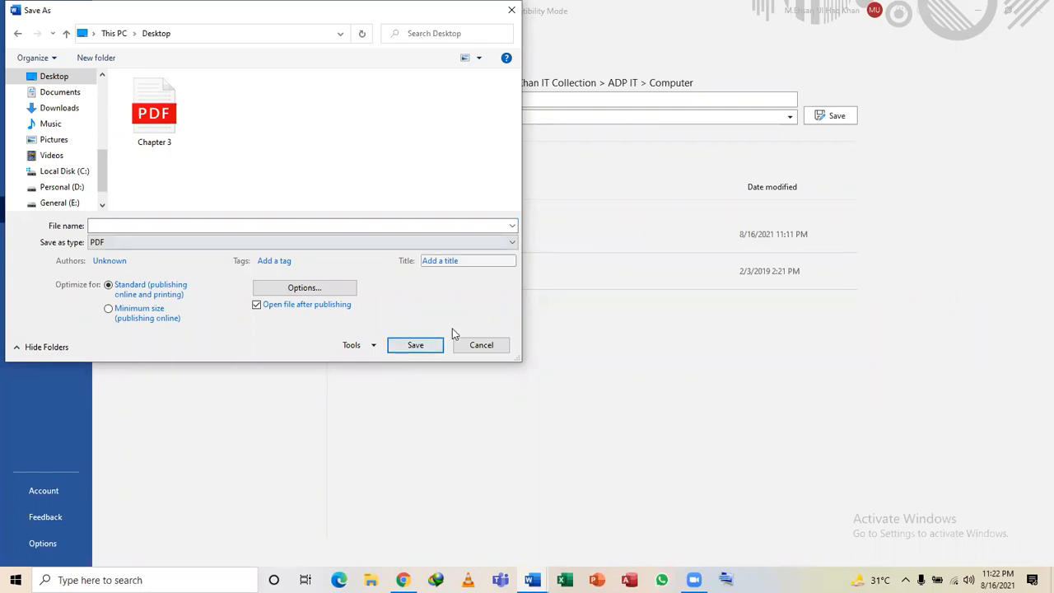
{"action": "left_click", "coordinate": [351, 228]}
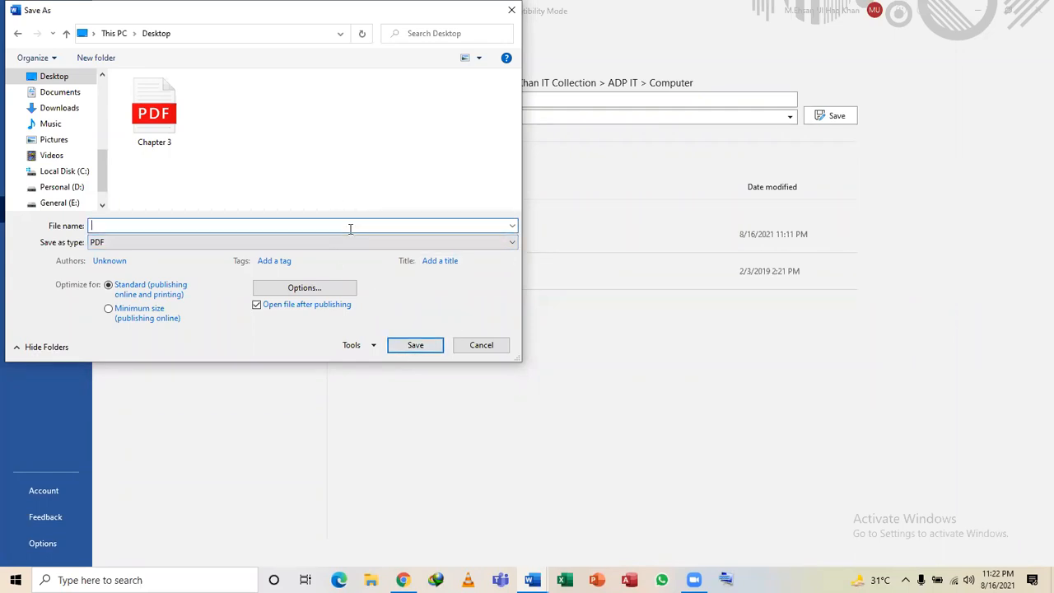
{"action": "left_click", "coordinate": [432, 349]}
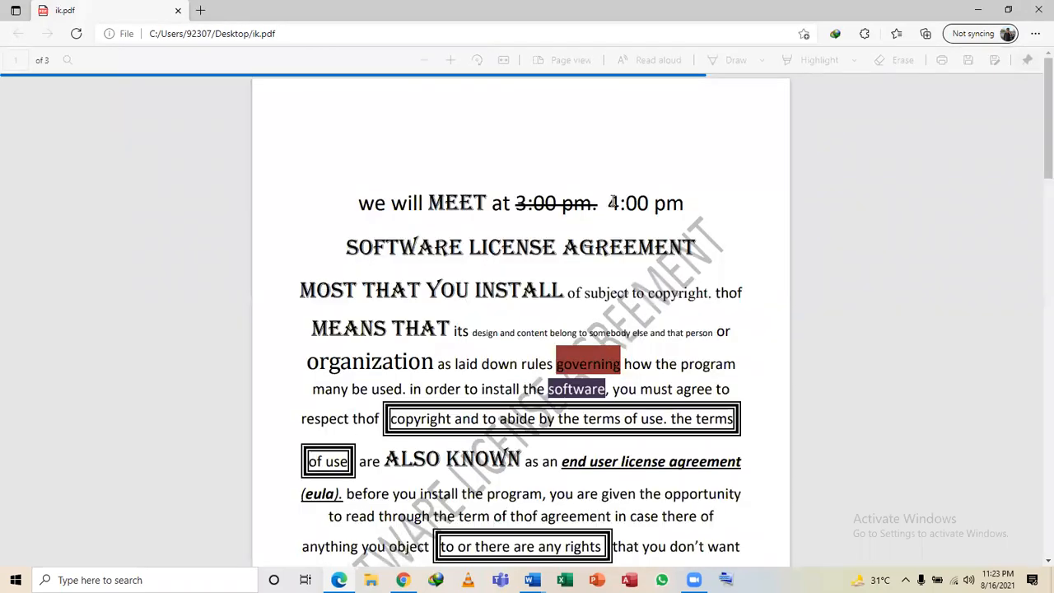
Look through the exported ik.pdf and return to the Word document.
{"action": "scroll", "coordinate": [613, 202], "scroll_direction": "down", "scroll_amount": 3}
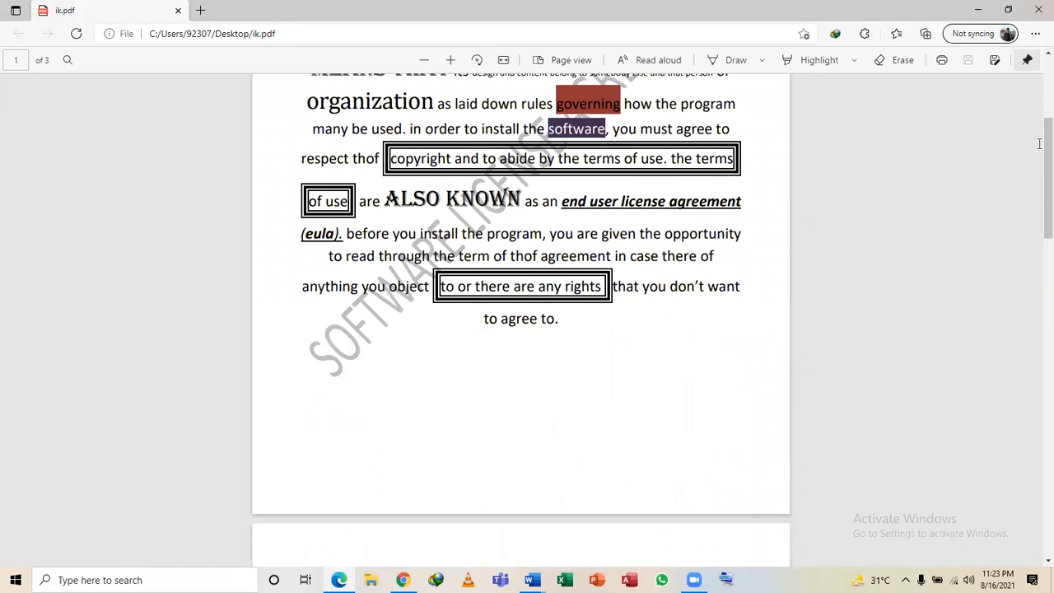
{"action": "scroll", "coordinate": [1039, 296], "scroll_direction": "down", "scroll_amount": 2}
{"action": "mouse_move", "coordinate": [1039, 301]}
{"action": "left_mouse_down"}
{"action": "mouse_move", "coordinate": [1031, 395]}
{"action": "mouse_move", "coordinate": [1023, 301]}
{"action": "left_mouse_up"}
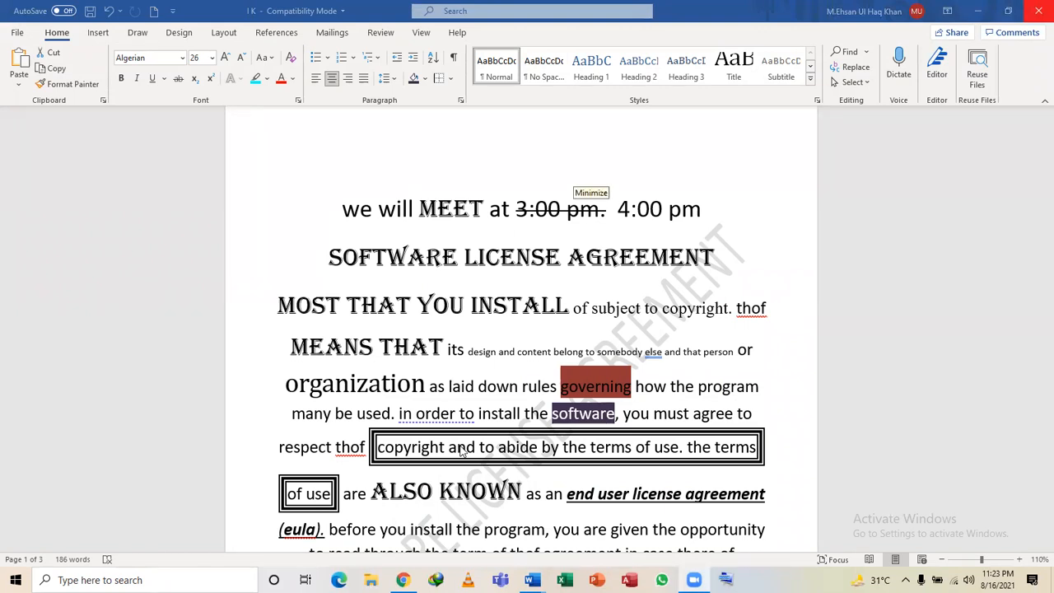
Save the document as the PDF "I K" in the Computer folder, and return from the opened PDF to Word.
{"action": "left_click", "coordinate": [16, 37]}
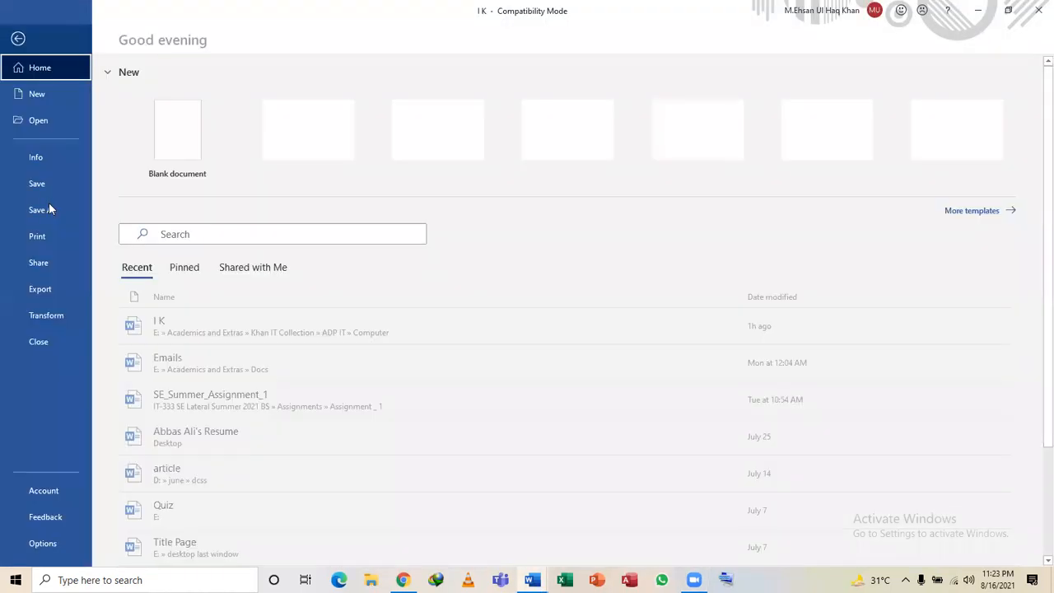
{"action": "left_click", "coordinate": [49, 207]}
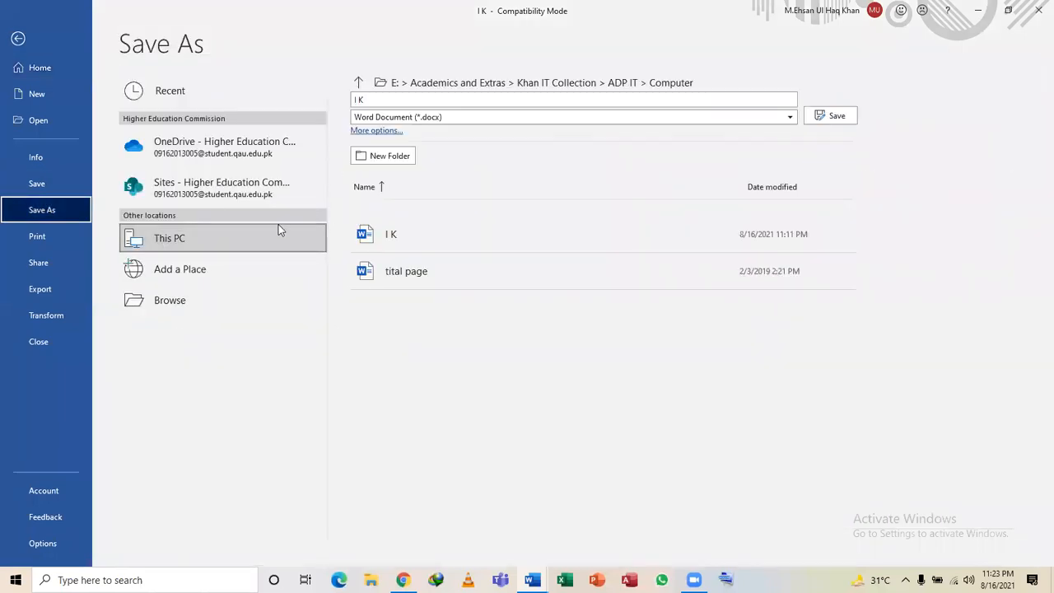
{"action": "left_click", "coordinate": [603, 119]}
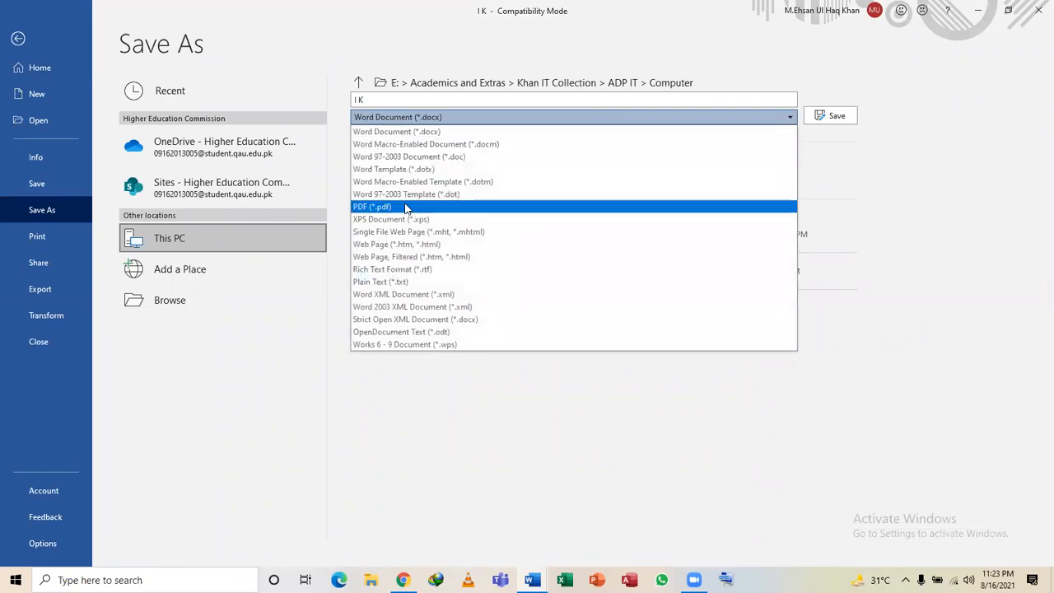
{"action": "left_click", "coordinate": [406, 210]}
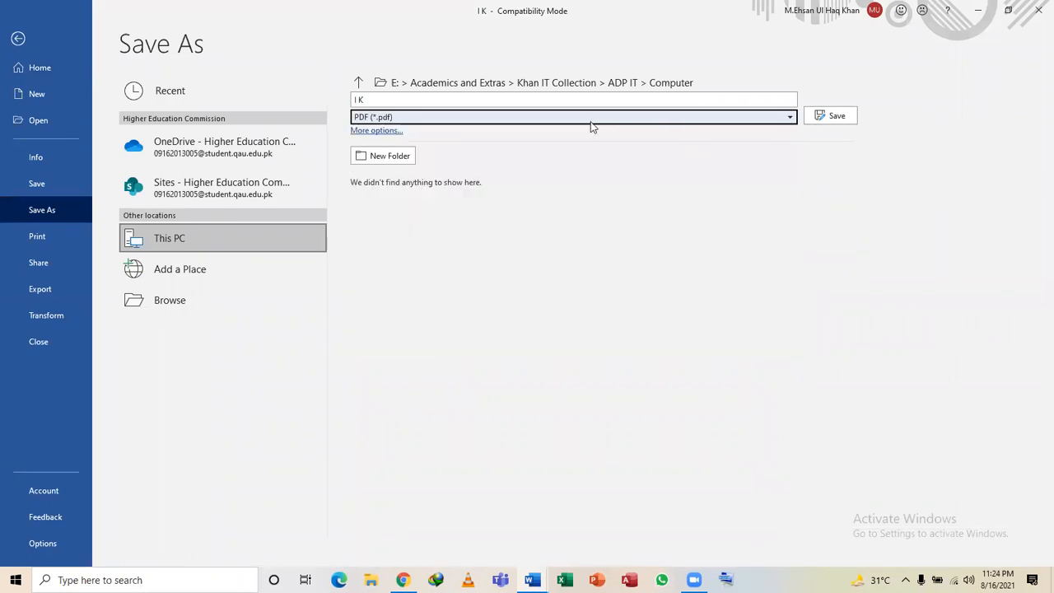
{"action": "left_click", "coordinate": [847, 115]}
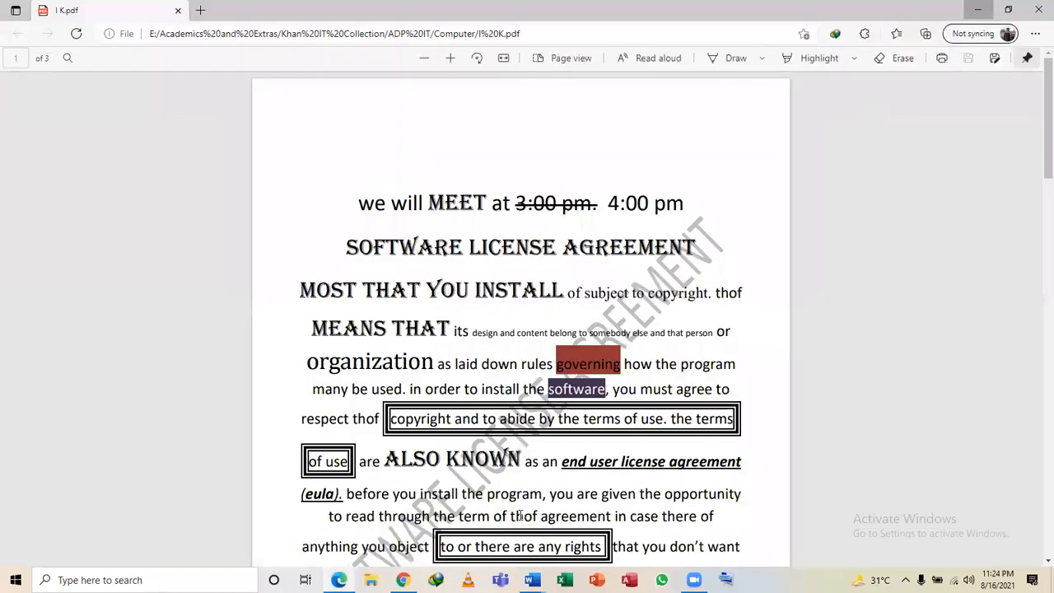
{"action": "left_click", "coordinate": [978, 10]}
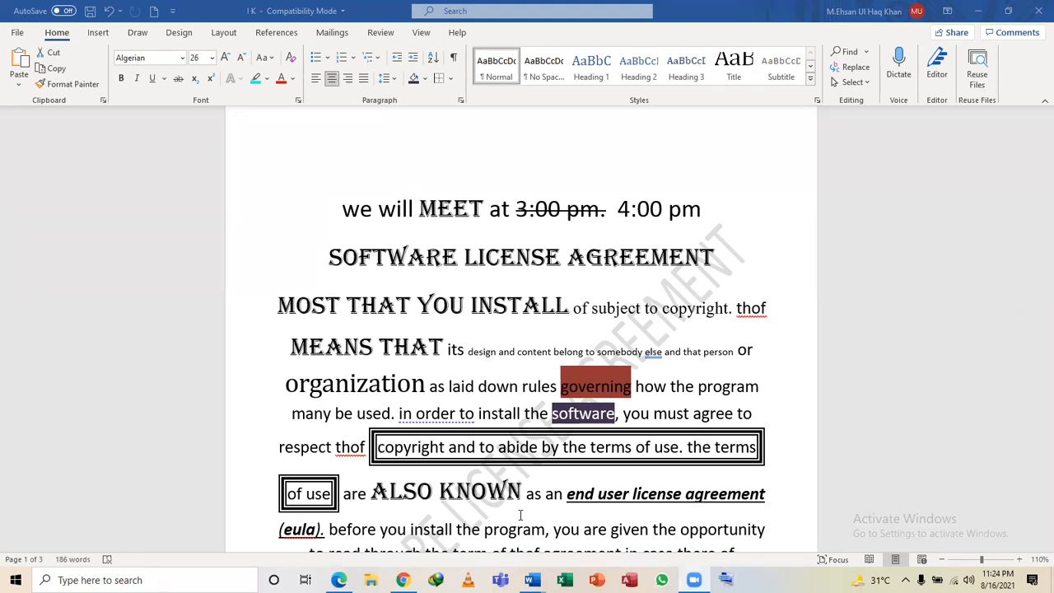
{"action": "key", "text": "XF86AudioRaiseVolume"}
{"action": "key", "text": "XF86AudioRaiseVolume"}
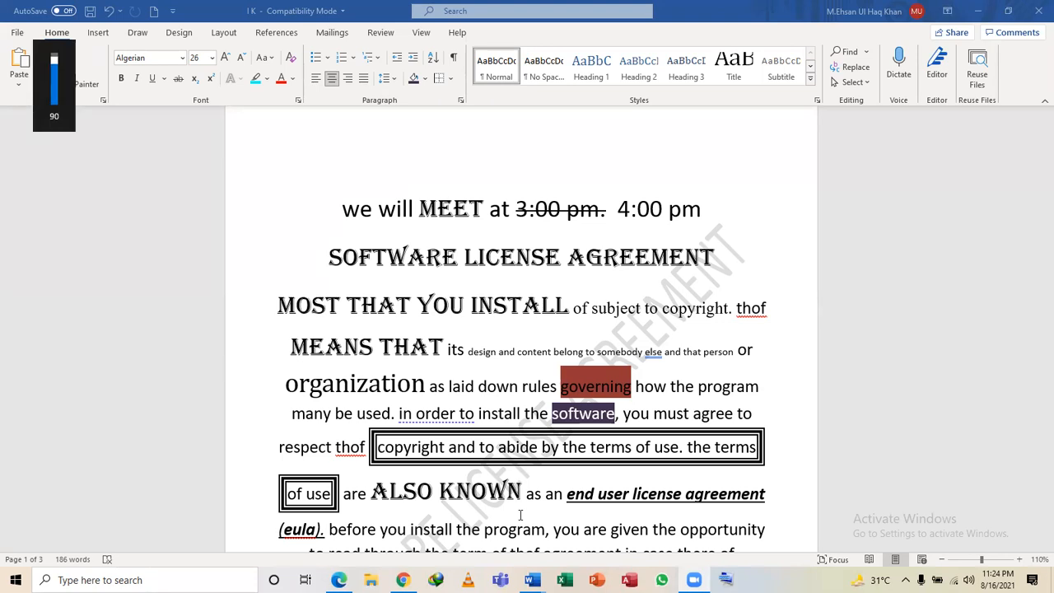